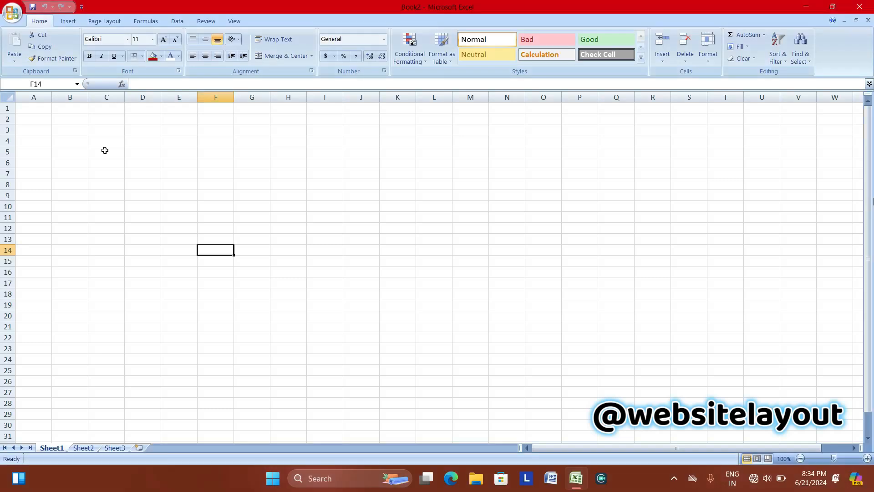
# Type 123 into cell C5 of Sheet1, then view the empty Sheet2.
pyautogui.click(105, 150)
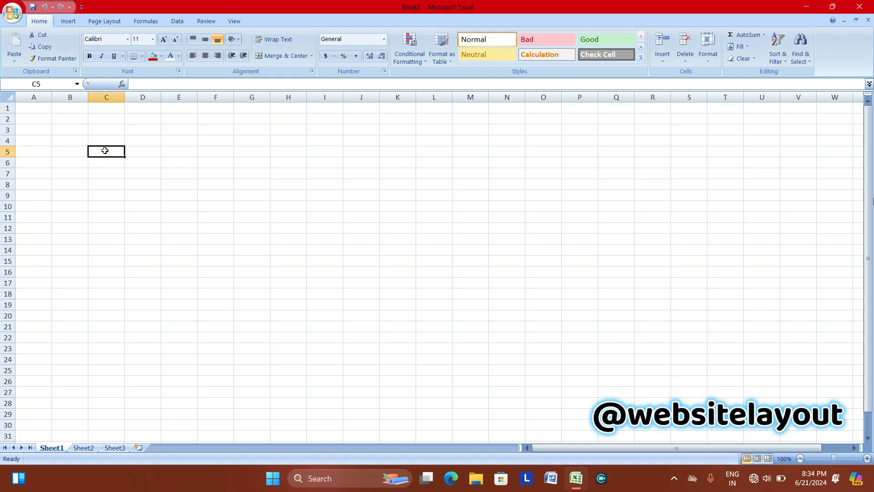
pyautogui.write('123')
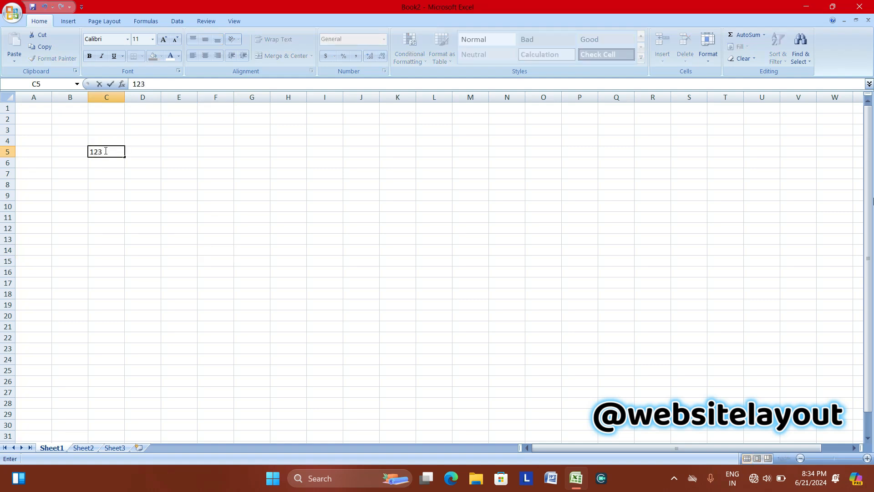
pyautogui.press('Return')
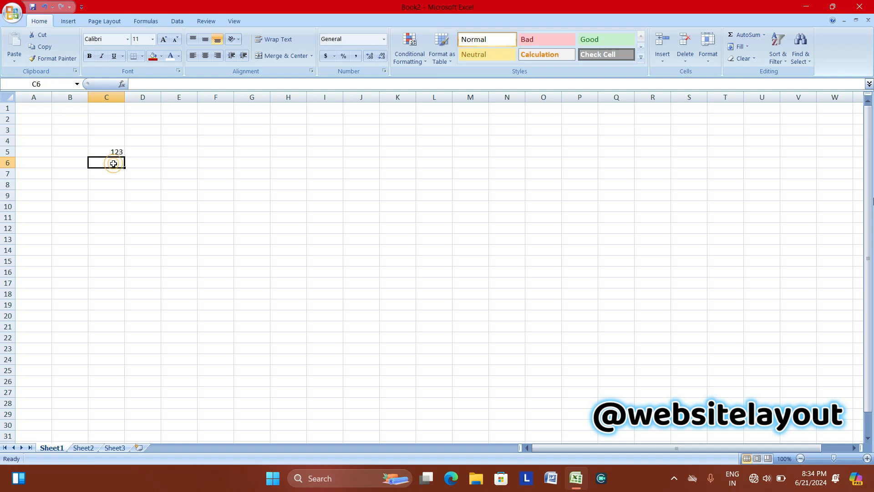
pyautogui.click(106, 153)
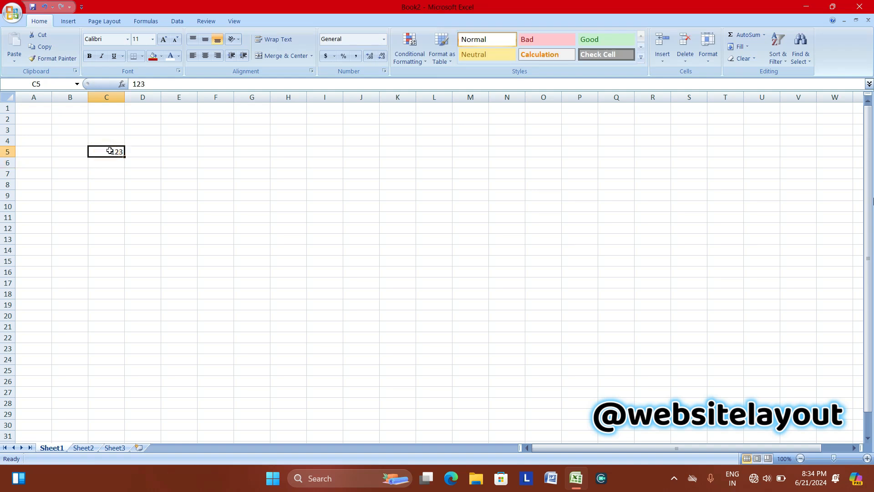
pyautogui.click(82, 449)
# Cut the 123 from Sheet1's C5, paste it into Sheet2's C8, and confirm C5 is empty.
pyautogui.click(52, 448)
pyautogui.click(109, 152)
pyautogui.click(110, 152)
pyautogui.click(109, 151)
pyautogui.click(42, 37)
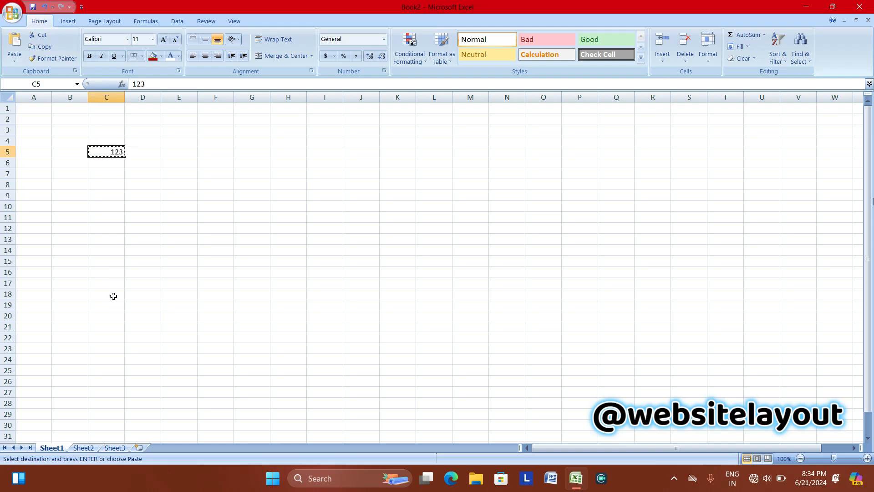
pyautogui.click(84, 449)
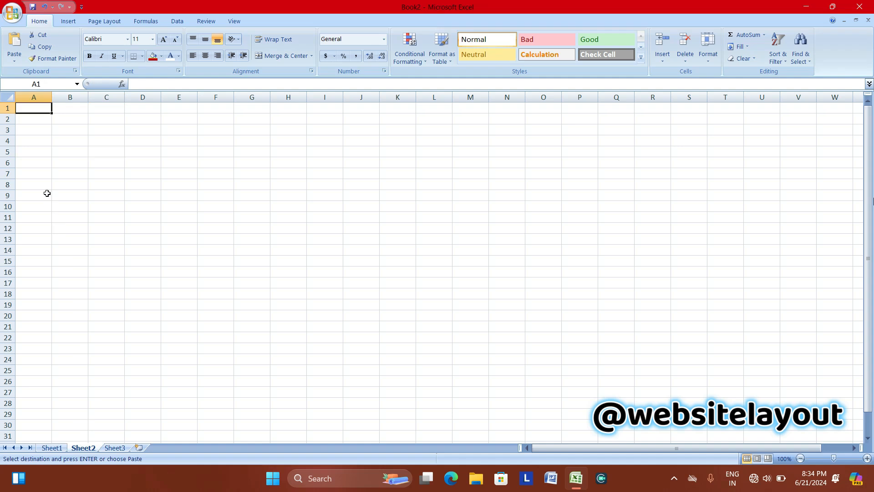
pyautogui.click(108, 181)
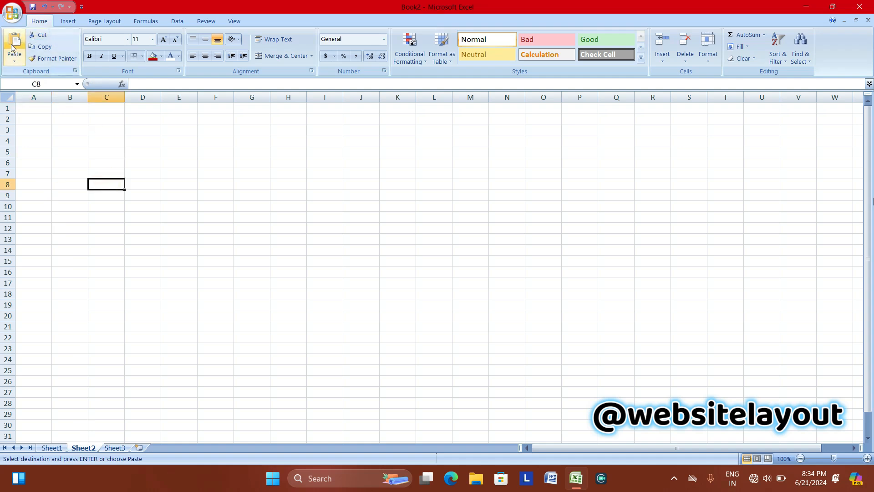
pyautogui.click(12, 47)
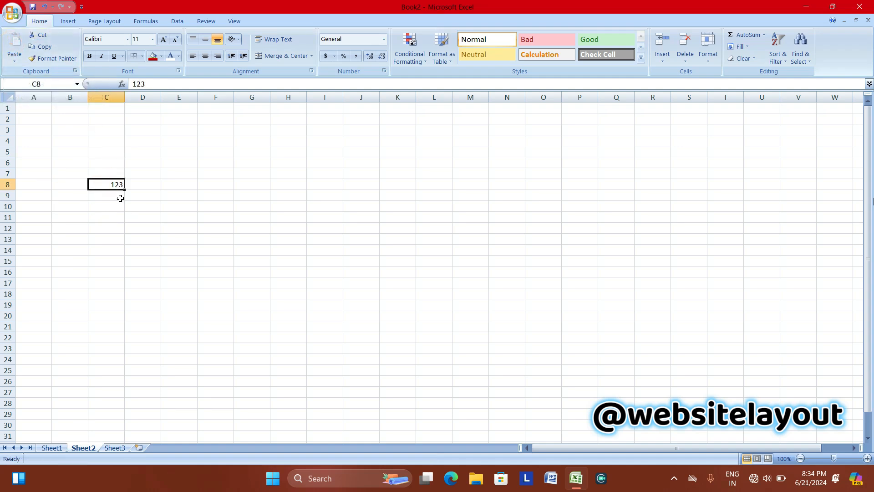
pyautogui.click(51, 448)
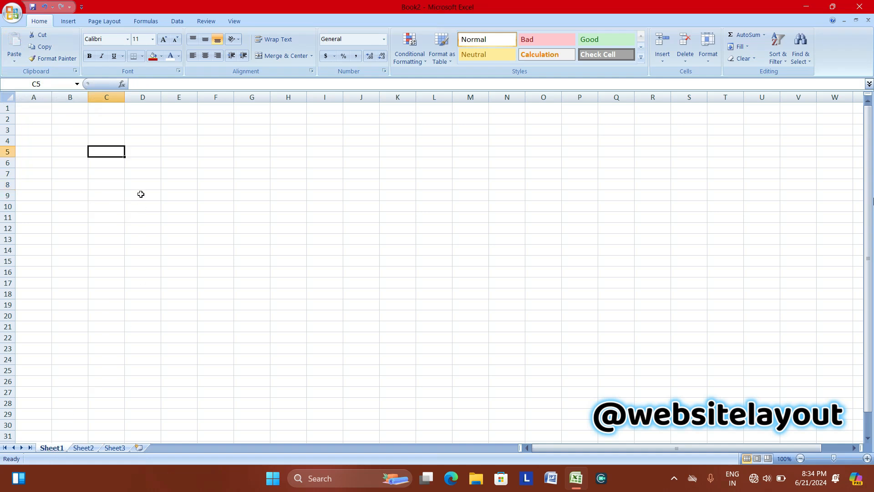
pyautogui.click(83, 448)
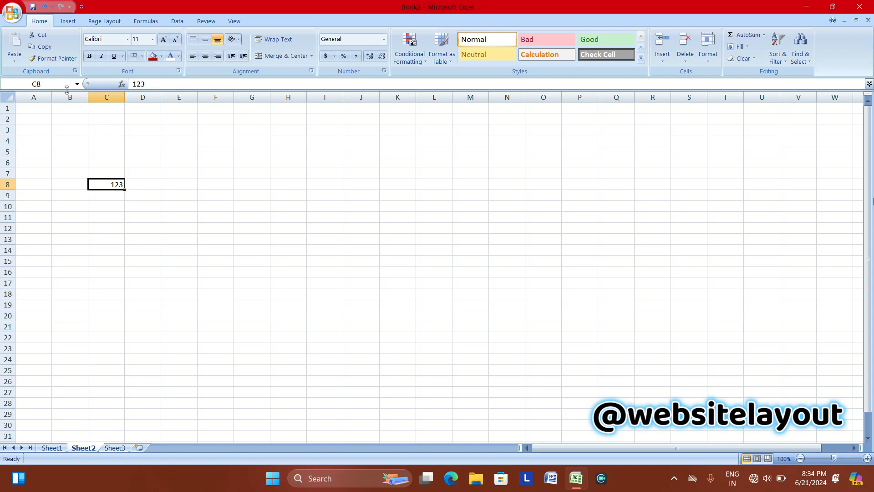
# Copy the 123 in C8 and paste it into E9, F16 and F9.
pyautogui.click(45, 47)
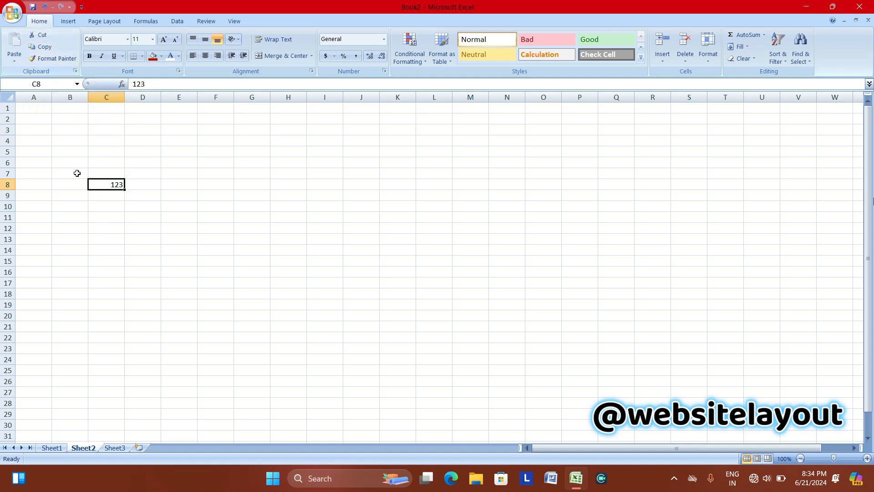
pyautogui.click(43, 49)
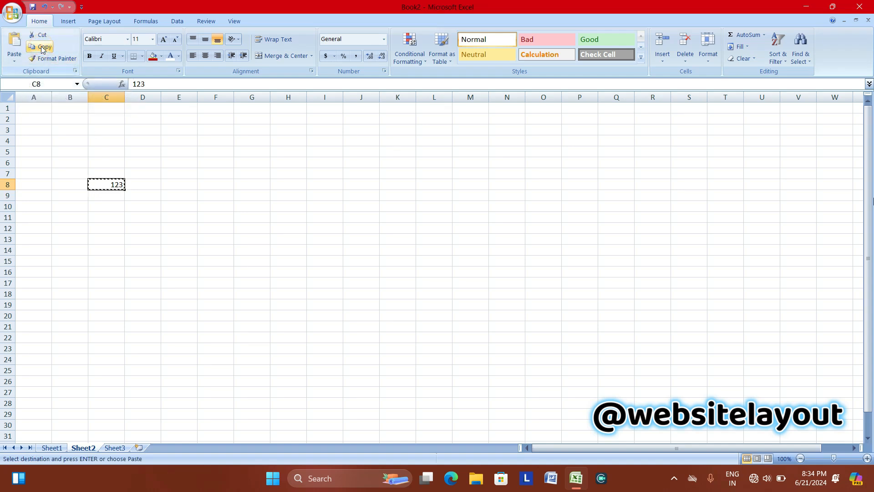
pyautogui.click(163, 194)
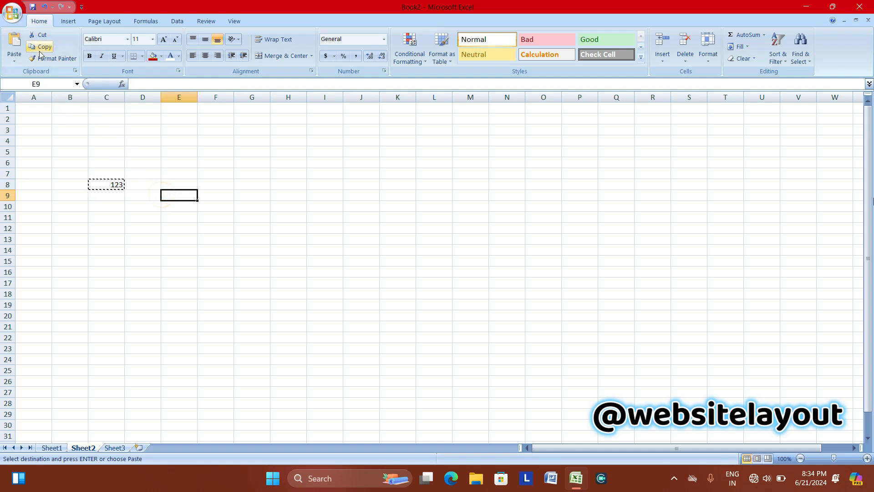
pyautogui.click(20, 48)
pyautogui.click(215, 272)
pyautogui.click(19, 48)
pyautogui.click(217, 196)
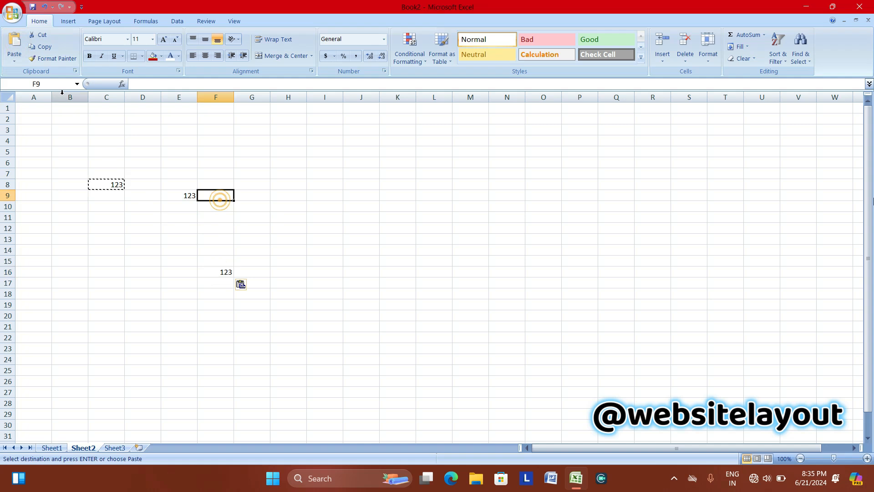
pyautogui.click(13, 48)
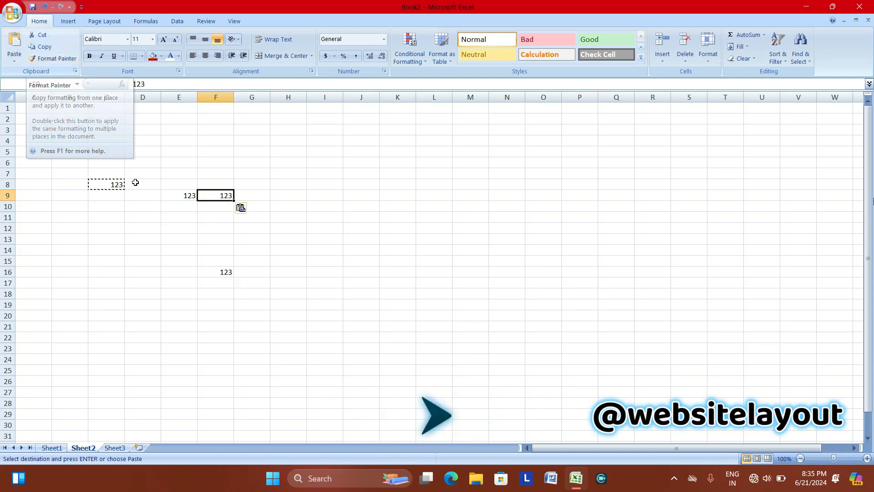
pyautogui.click(190, 225)
pyautogui.click(104, 187)
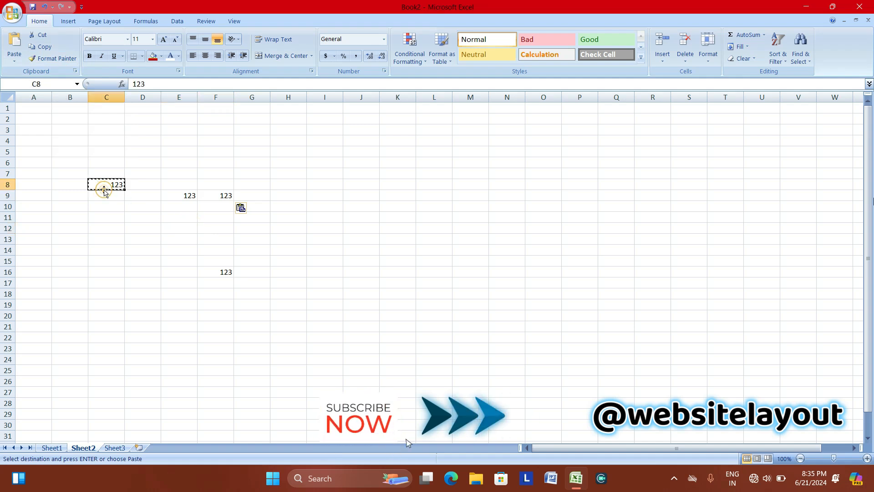
pyautogui.click(186, 200)
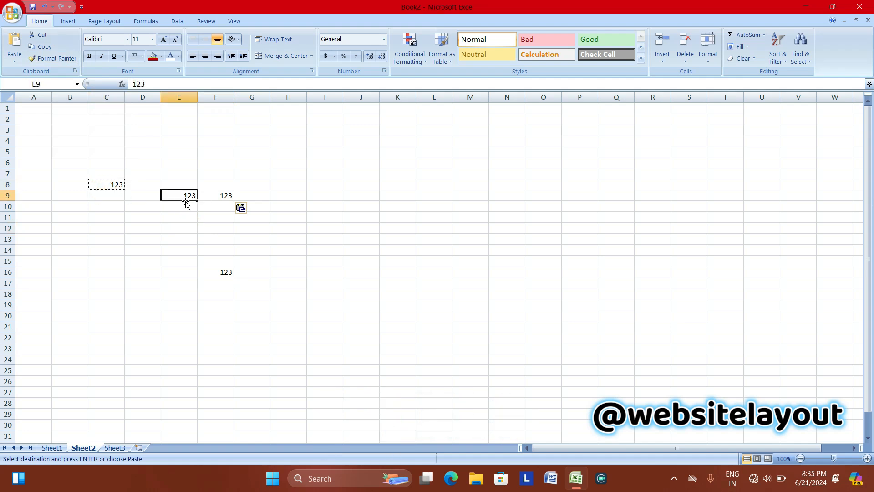
# Make E9's 123 dark red, italic and bold, then pick up its formatting with Format Painter.
pyautogui.click(162, 55)
pyautogui.click(179, 56)
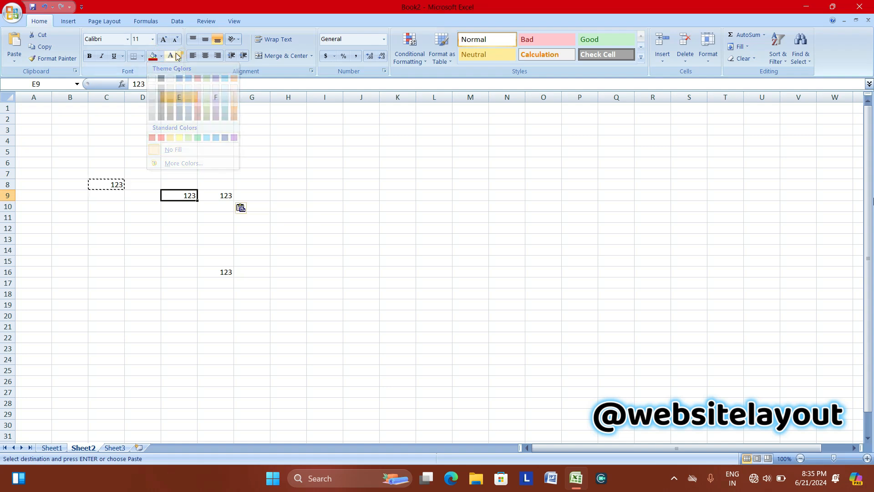
pyautogui.click(174, 151)
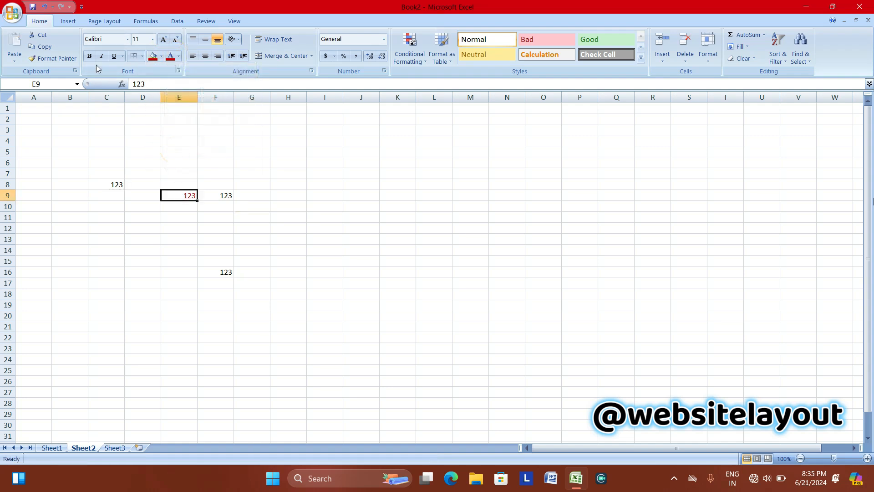
pyautogui.click(108, 59)
pyautogui.click(90, 58)
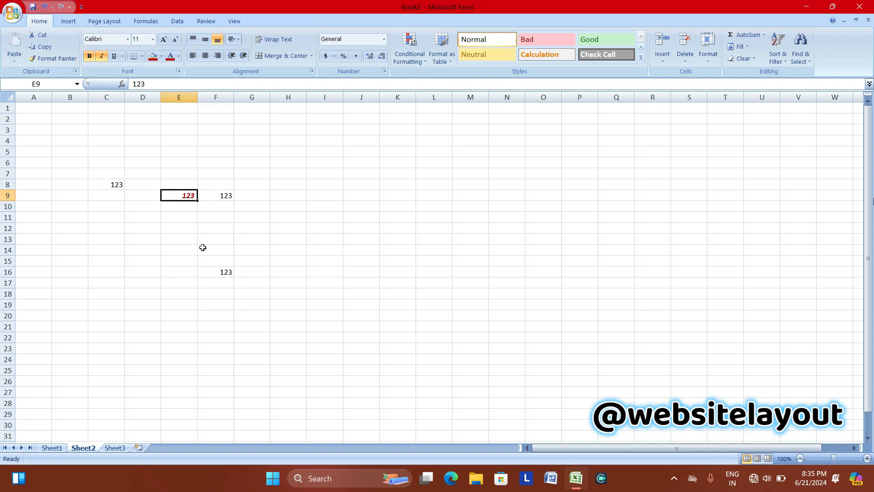
pyautogui.click(48, 59)
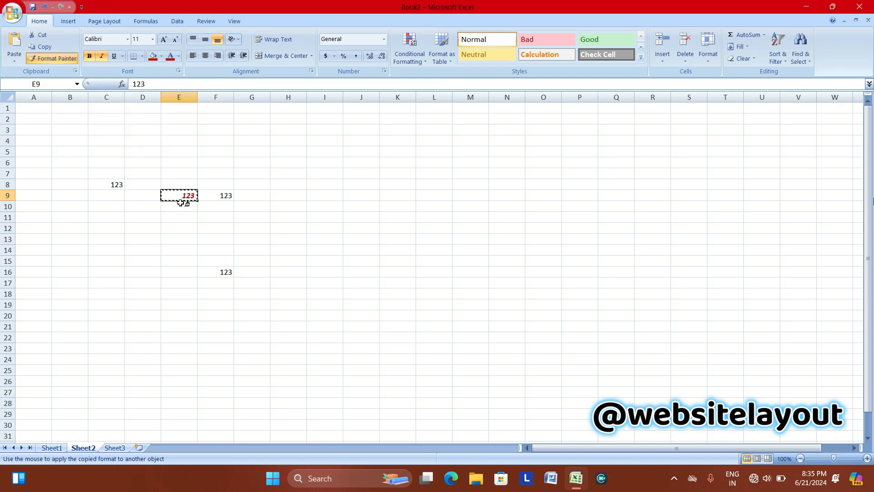
# Paint E9's dark red bold italic formatting onto F9 through F16.
pyautogui.click(215, 196)
pyautogui.moveTo(215, 197); pyautogui.dragTo(210, 273)
pyautogui.click(211, 229)
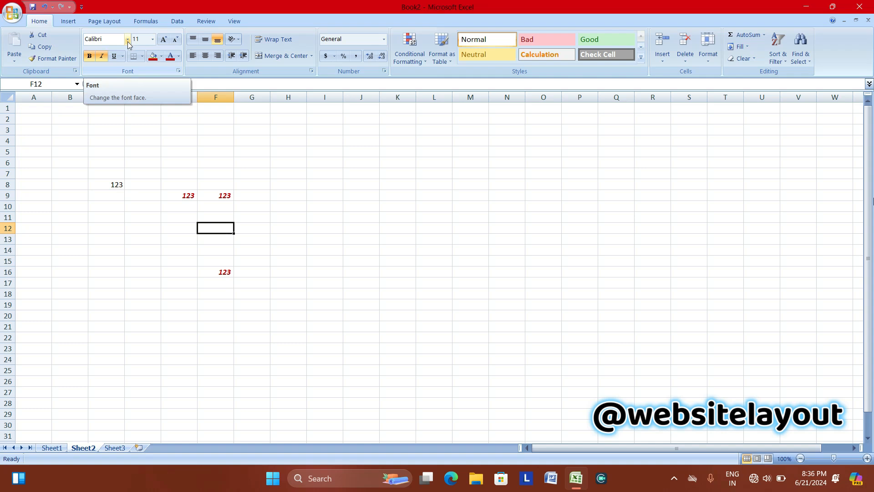
pyautogui.click(108, 186)
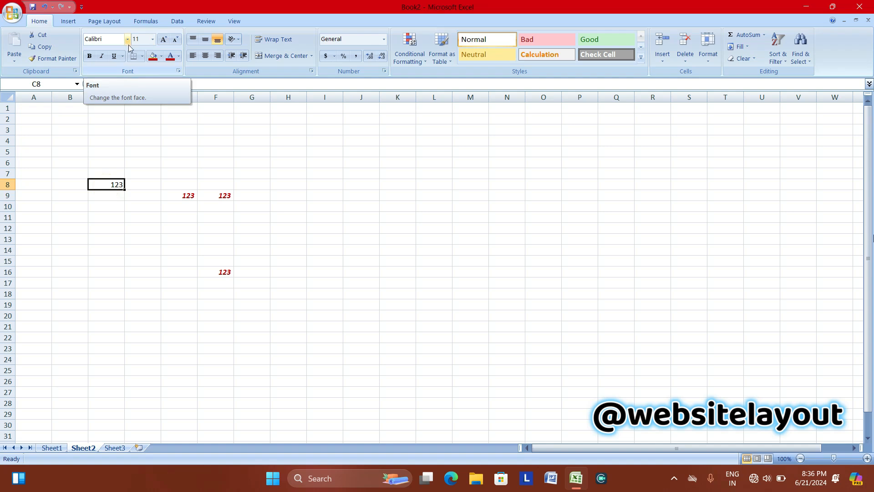
pyautogui.click(231, 197)
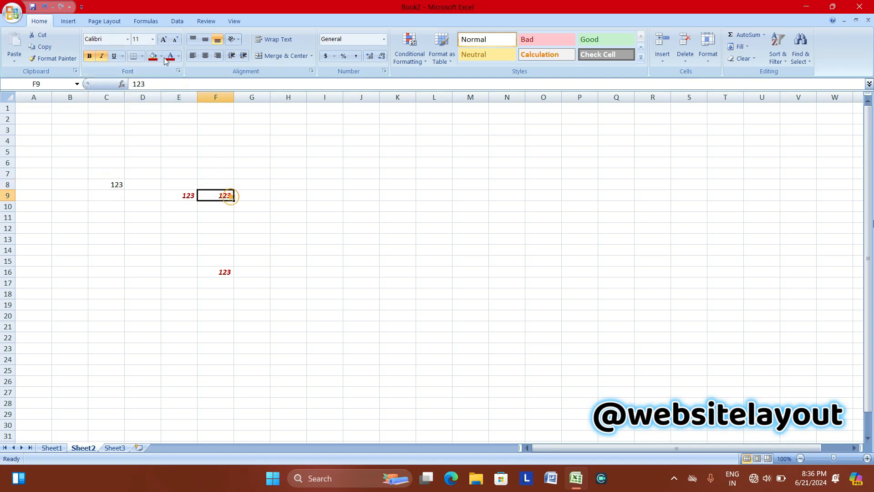
pyautogui.click(127, 39)
# Apply the Aerospace font to F9's 123, then undo it back to Calibri.
pyautogui.click(126, 116)
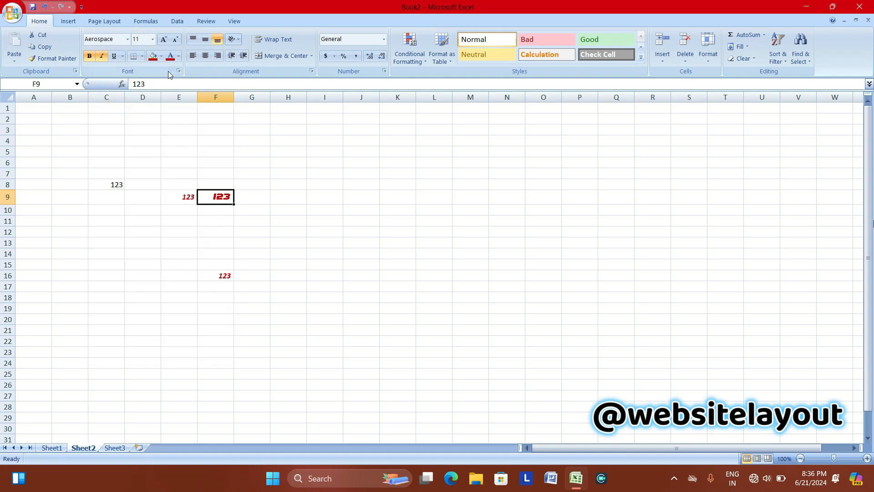
pyautogui.click(45, 6)
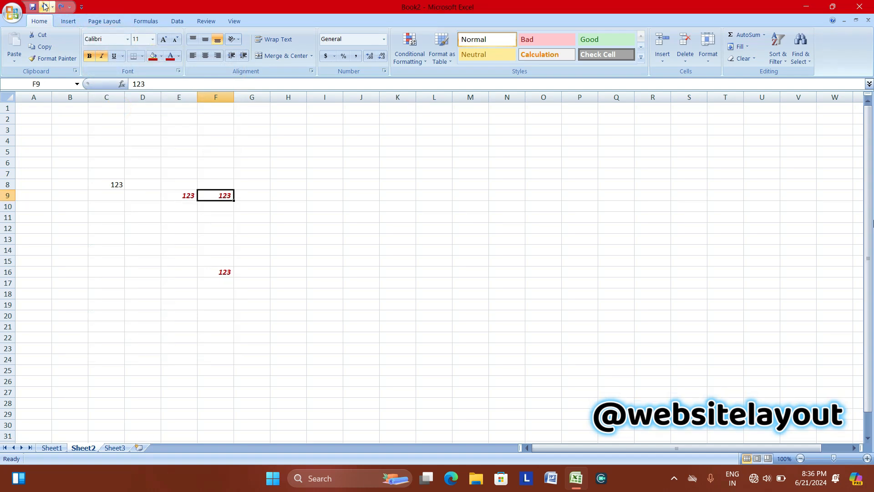
pyautogui.click(153, 40)
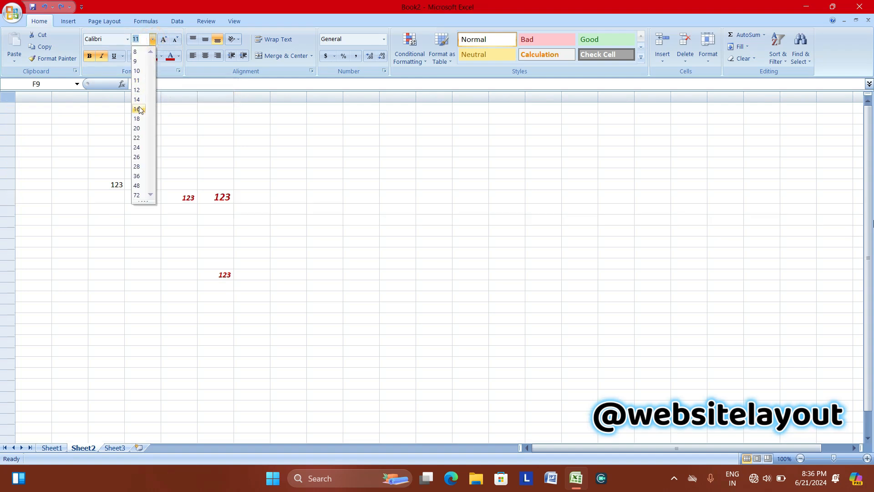
# Enlarge F9's 123 to size 72, then 80, then step its size back down.
pyautogui.click(137, 196)
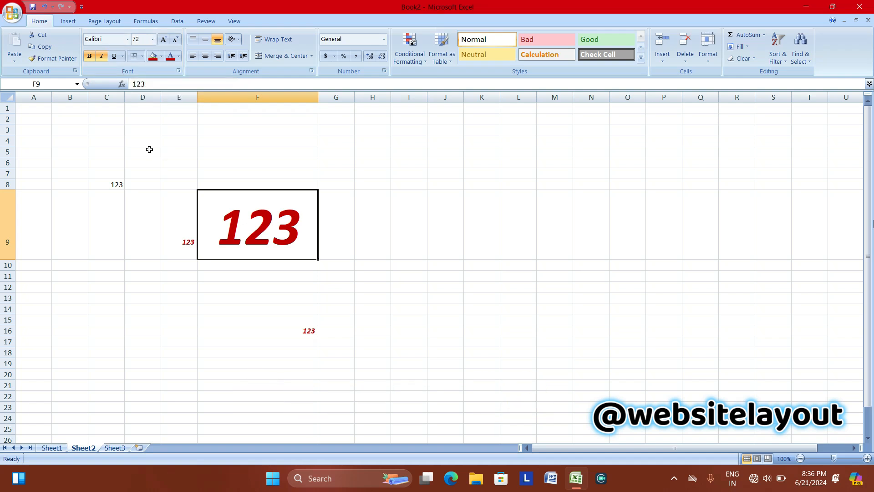
pyautogui.click(143, 39)
pyautogui.press('Return')
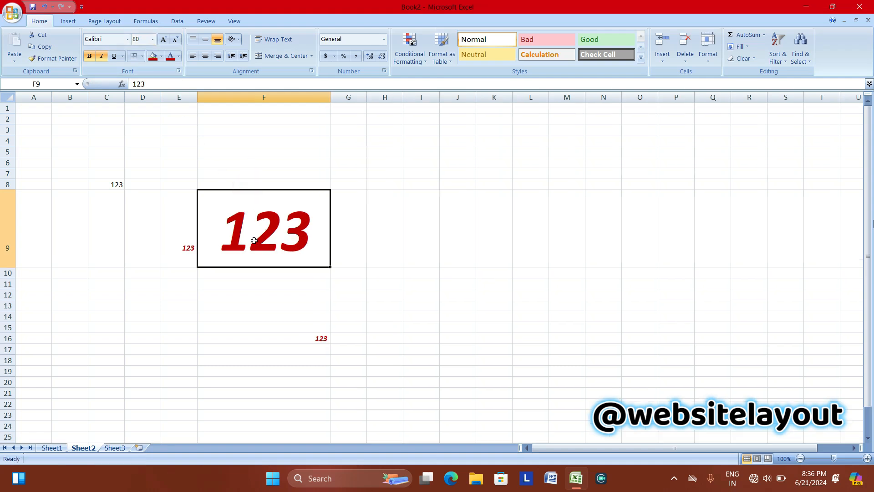
pyautogui.click(177, 41)
pyautogui.click(177, 41)
pyautogui.click(177, 41)
pyautogui.click(177, 41)
pyautogui.click(177, 41)
pyautogui.click(177, 41)
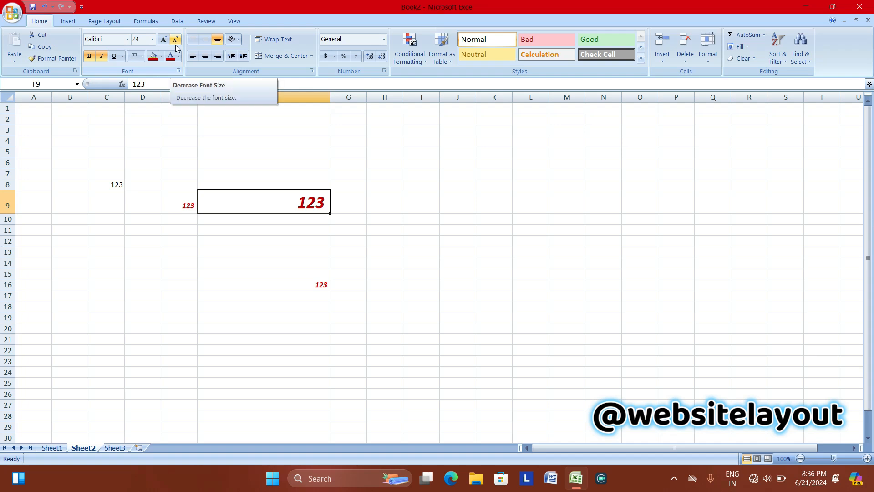
pyautogui.click(176, 41)
pyautogui.click(176, 41)
pyautogui.click(176, 41)
pyautogui.click(176, 41)
pyautogui.click(176, 41)
pyautogui.click(175, 41)
pyautogui.click(176, 41)
pyautogui.click(176, 44)
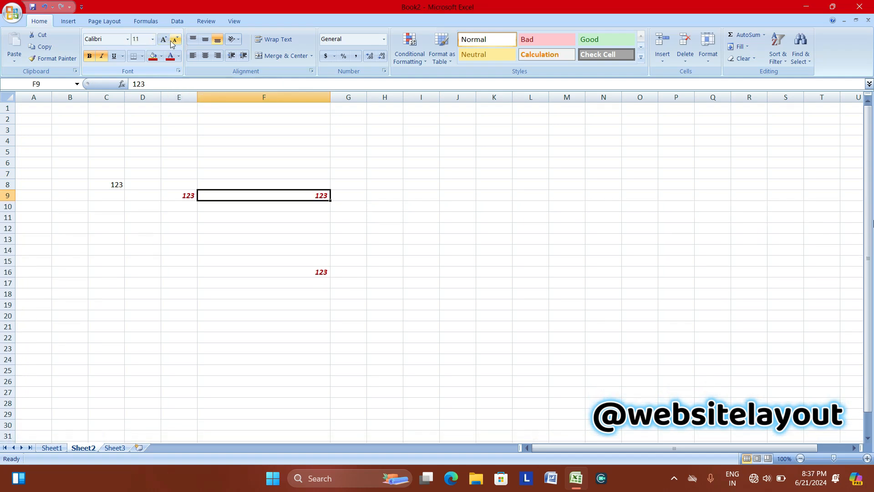
pyautogui.click(163, 40)
pyautogui.click(164, 41)
pyautogui.click(164, 41)
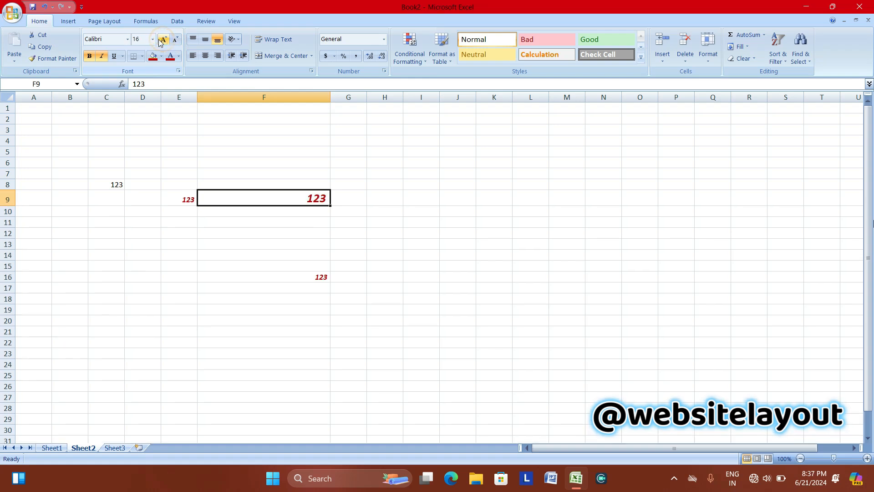
# Set F9's font size to 11 and turn off its bold and italic.
pyautogui.click(153, 39)
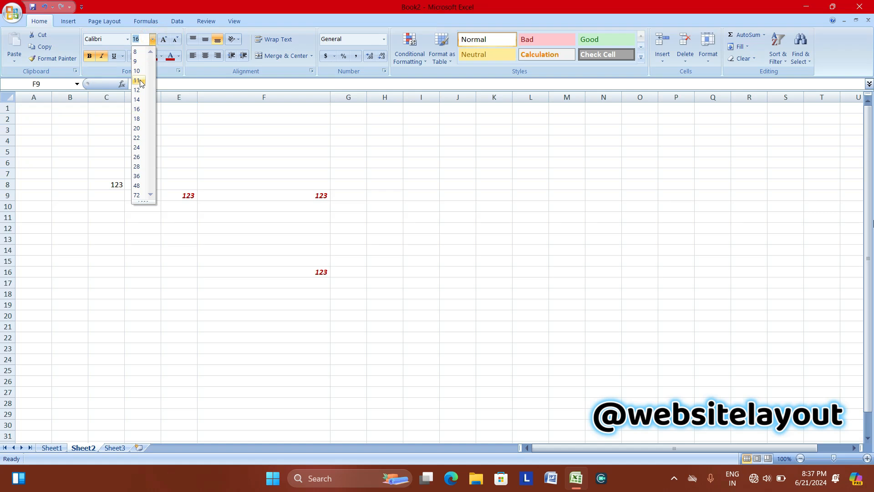
pyautogui.click(141, 81)
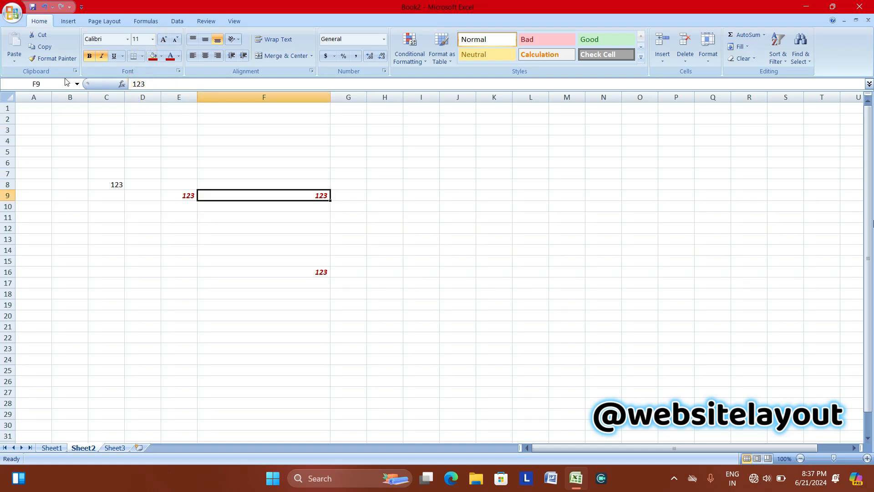
pyautogui.click(89, 56)
pyautogui.click(102, 56)
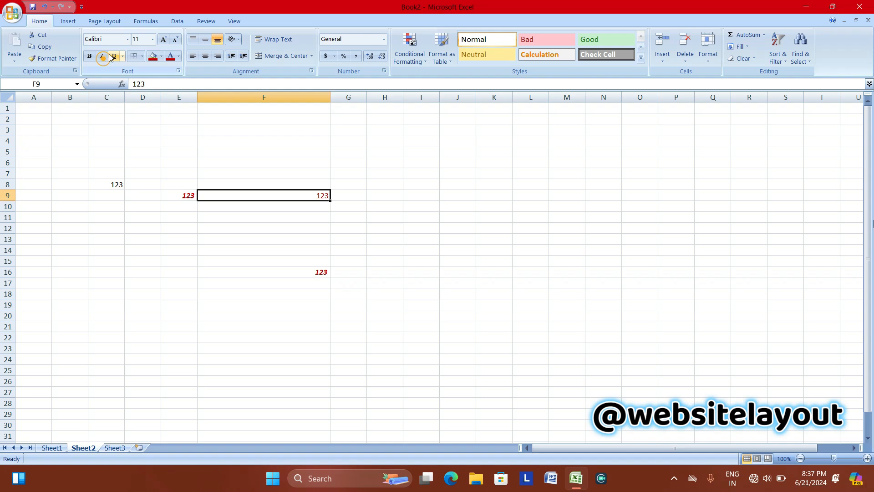
pyautogui.click(277, 239)
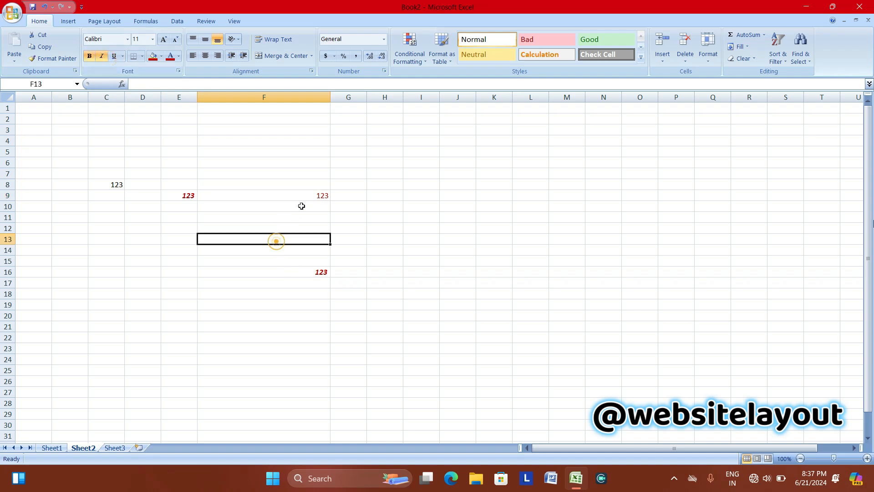
pyautogui.click(95, 185)
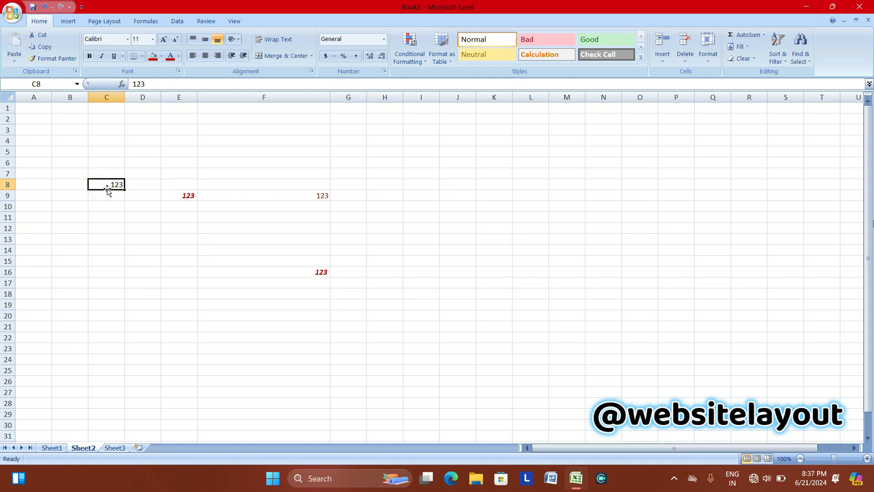
# Zoom the worksheet in to 180% with the status-bar zoom button.
pyautogui.click(868, 459)
pyautogui.click(868, 458)
pyautogui.click(867, 459)
pyautogui.click(868, 459)
pyautogui.click(867, 458)
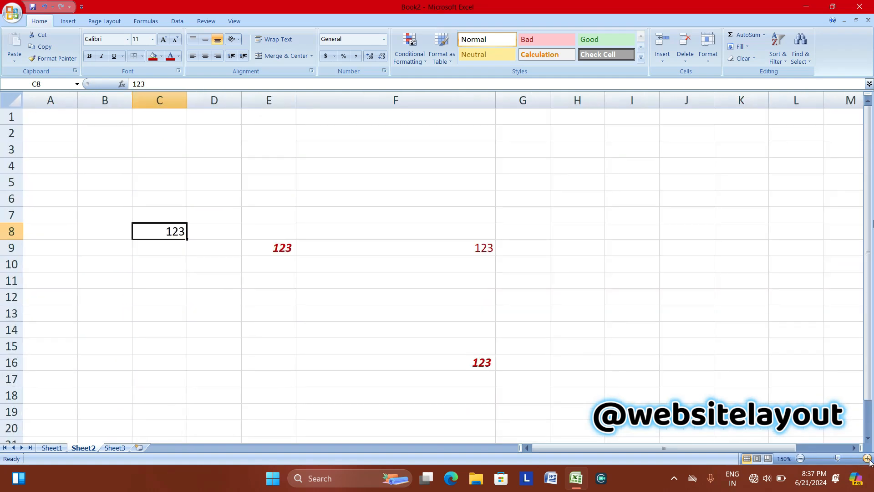
pyautogui.click(868, 458)
pyautogui.click(868, 459)
pyautogui.click(867, 458)
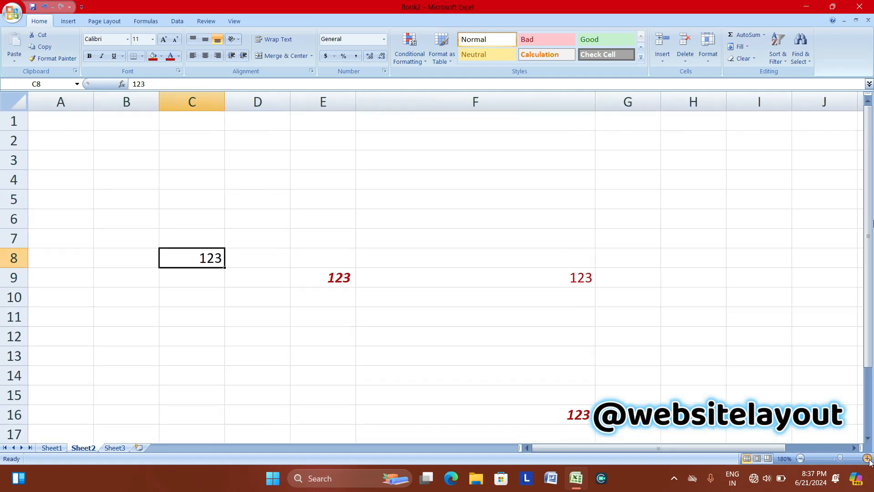
pyautogui.click(193, 256)
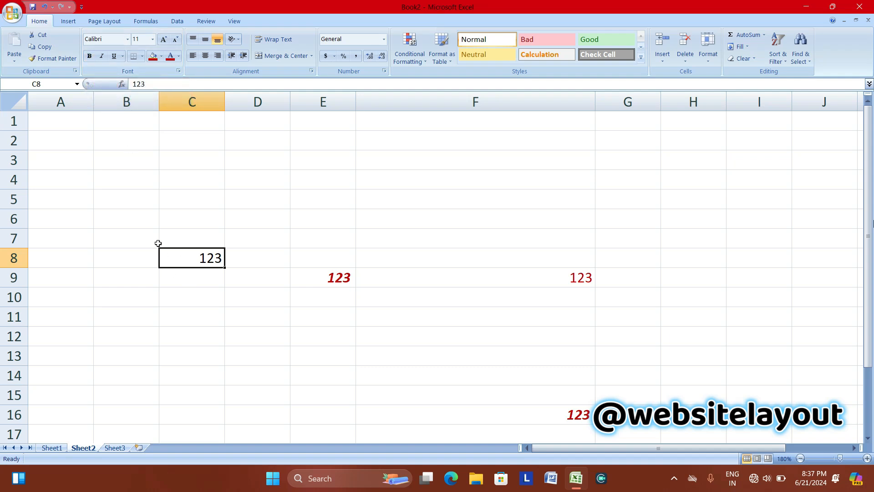
# Make C8's 123 bold and underlined, leaving italic off.
pyautogui.click(89, 56)
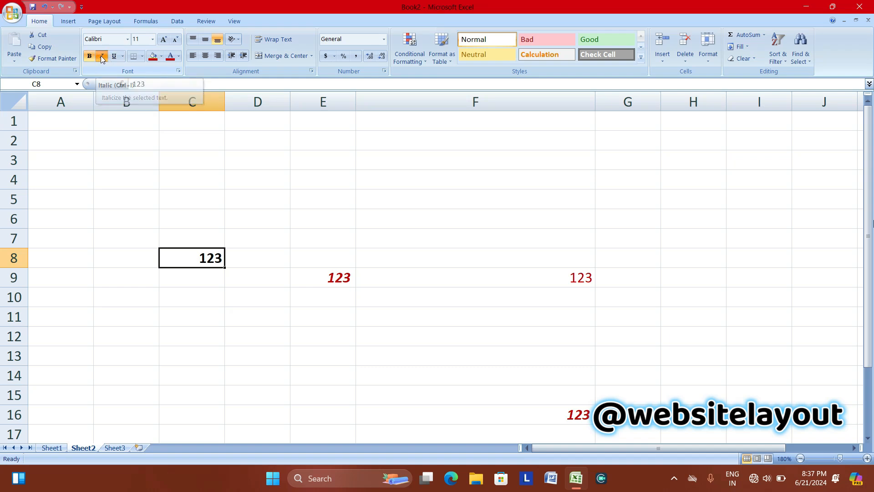
pyautogui.click(102, 57)
pyautogui.click(102, 57)
pyautogui.click(102, 57)
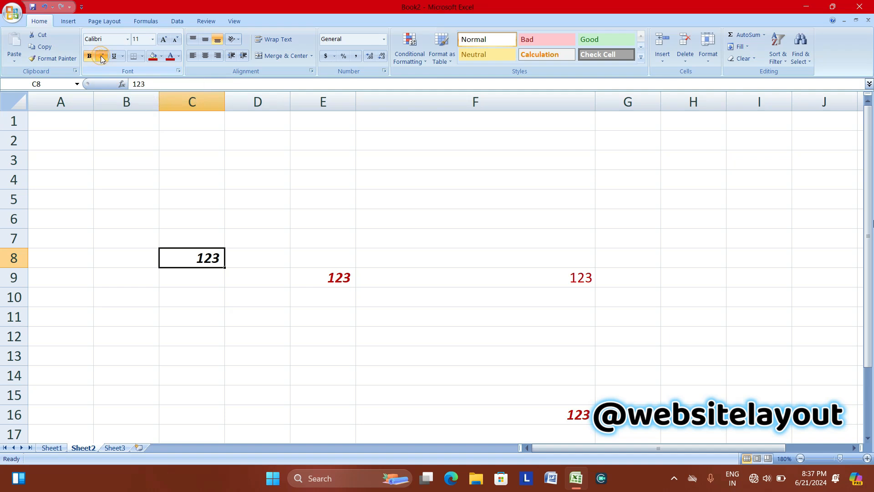
pyautogui.click(102, 57)
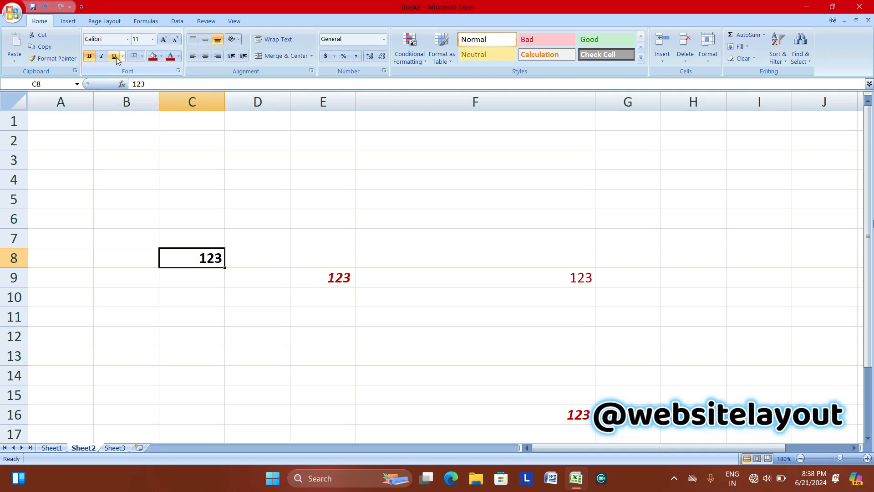
pyautogui.click(117, 59)
# Dismiss the border list and Office menu unused, then select the range C3:G16.
pyautogui.click(142, 57)
pyautogui.click(314, 181)
pyautogui.moveTo(155, 127); pyautogui.dragTo(588, 415)
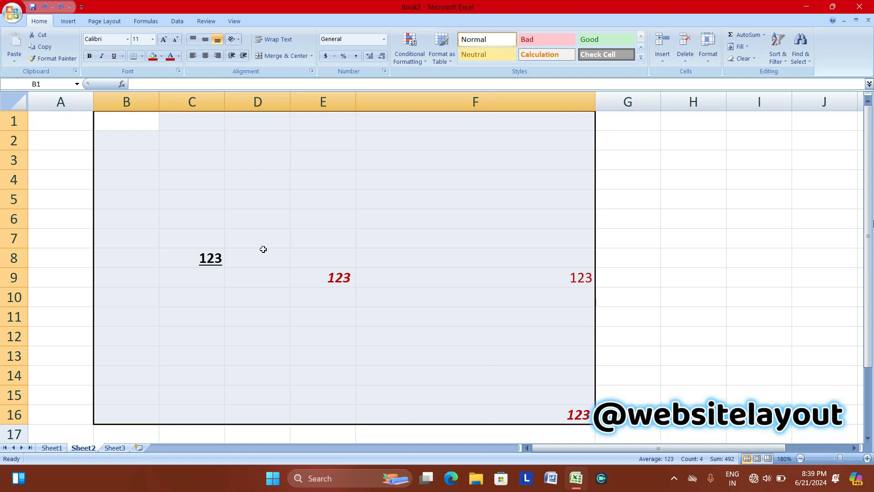
pyautogui.click(12, 14)
pyautogui.click(326, 161)
pyautogui.click(210, 162)
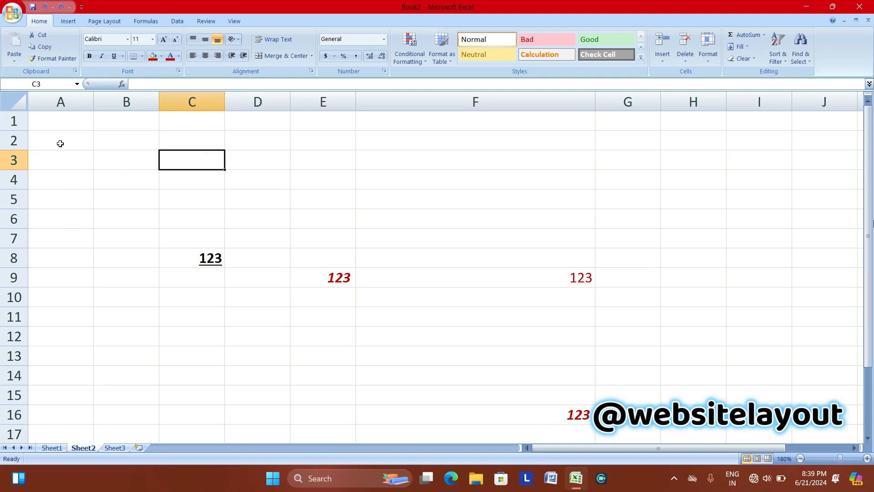
pyautogui.click(121, 169)
pyautogui.moveTo(171, 168); pyautogui.dragTo(628, 412)
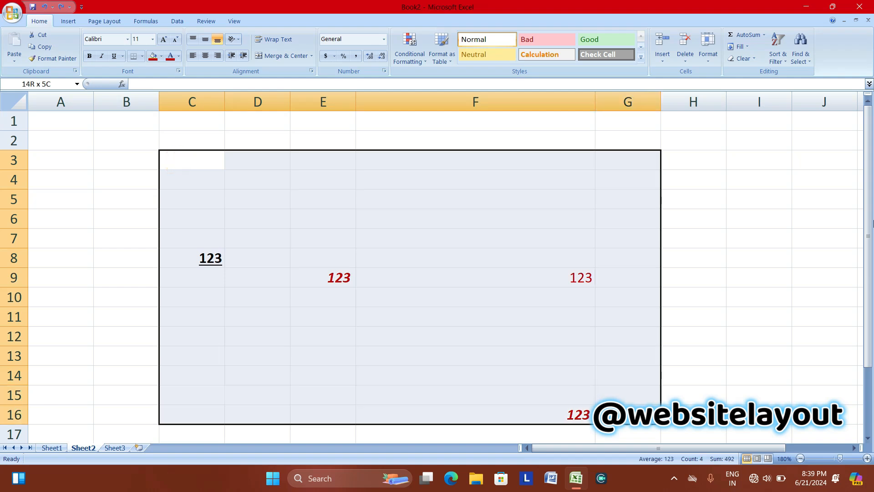
pyautogui.click(91, 155)
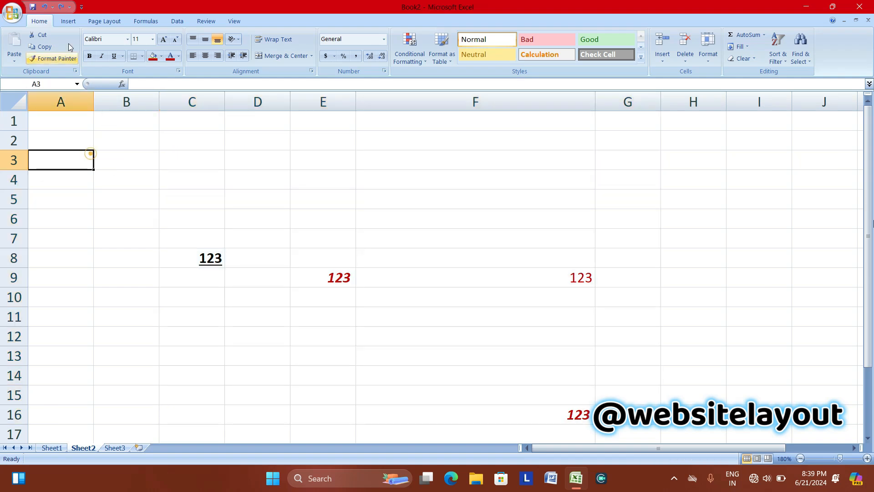
pyautogui.click(10, 9)
pyautogui.moveTo(30, 139)
pyautogui.click(108, 109)
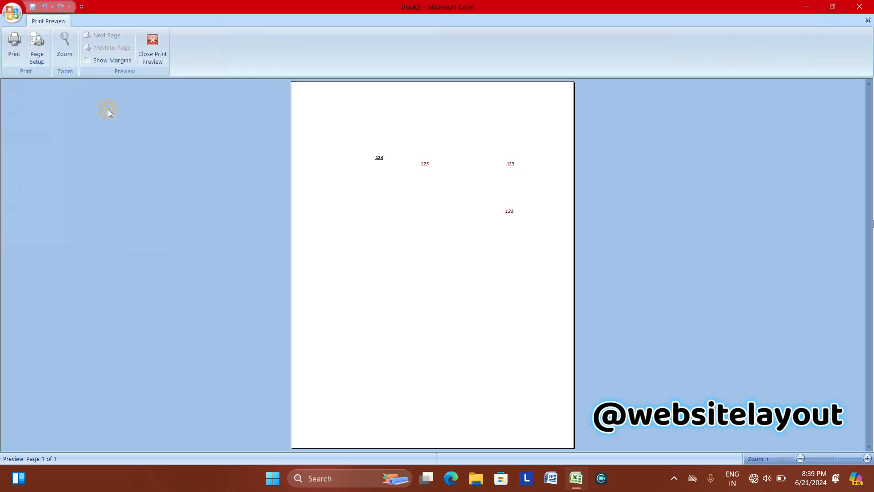
pyautogui.click(153, 46)
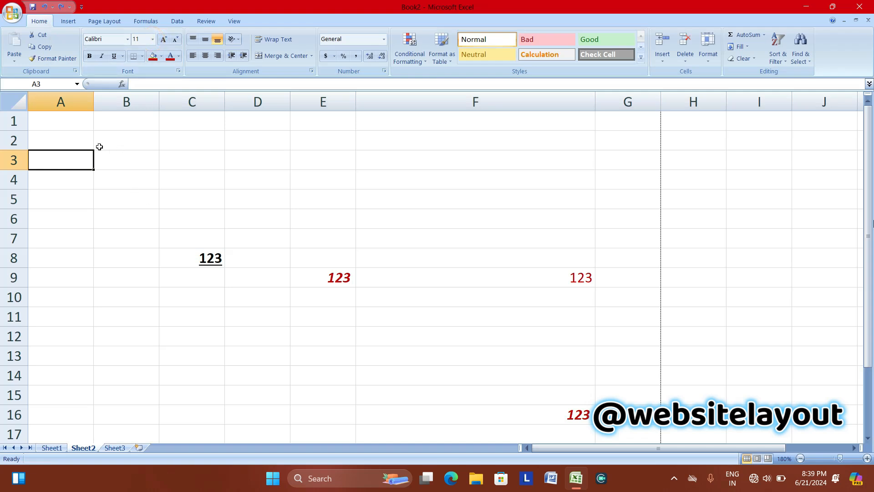
# Give the range B2:G16 a Bottom Border along row 16.
pyautogui.moveTo(98, 145); pyautogui.dragTo(638, 414)
pyautogui.click(142, 56)
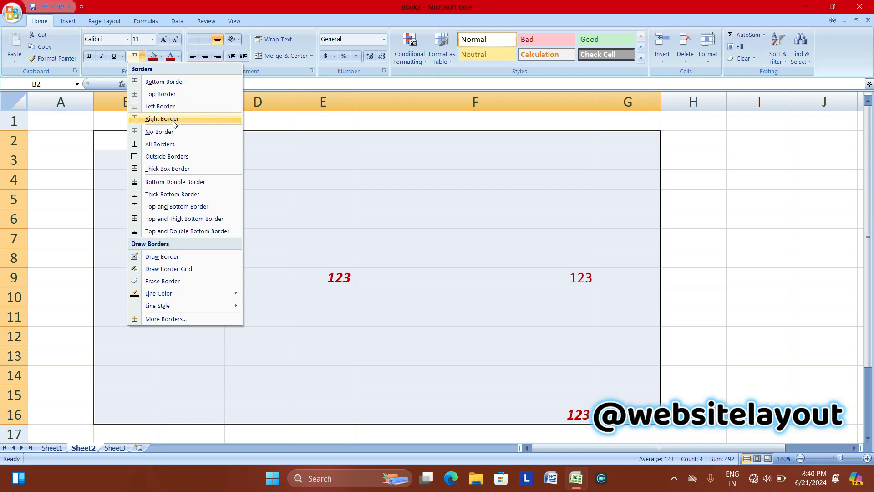
pyautogui.click(171, 82)
pyautogui.click(365, 386)
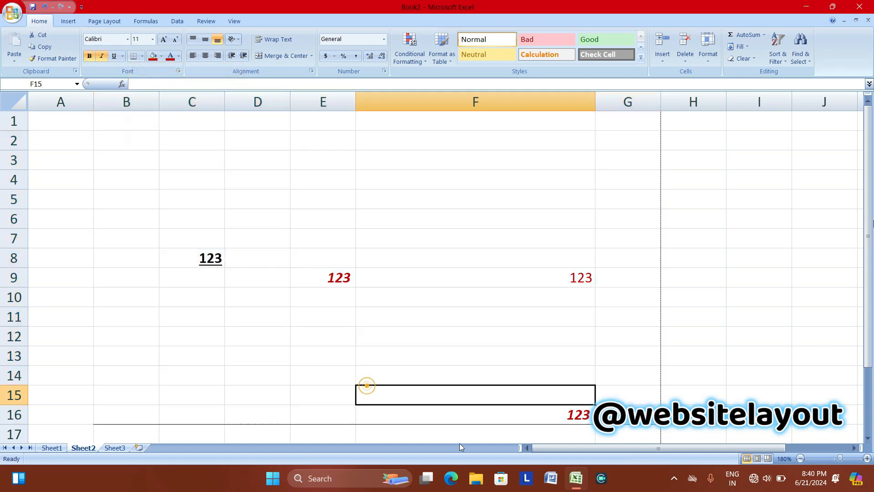
pyautogui.moveTo(94, 129); pyautogui.dragTo(514, 375)
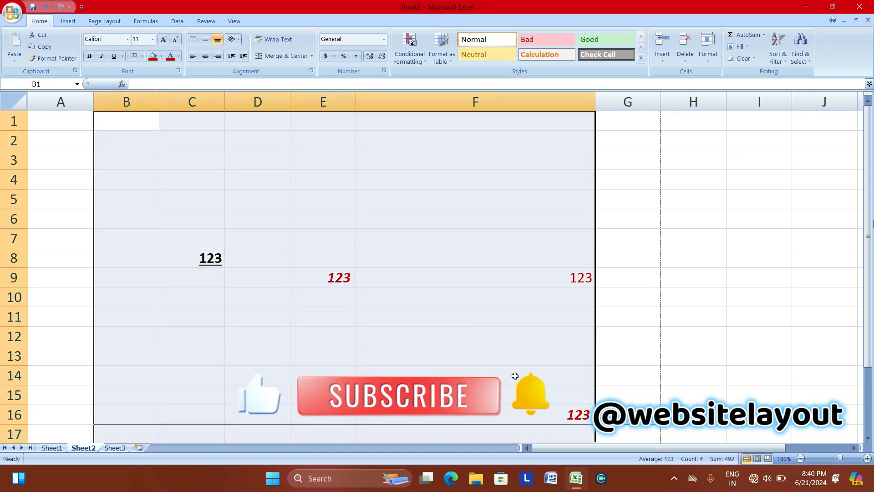
pyautogui.click(106, 133)
pyautogui.moveTo(107, 133); pyautogui.dragTo(656, 417)
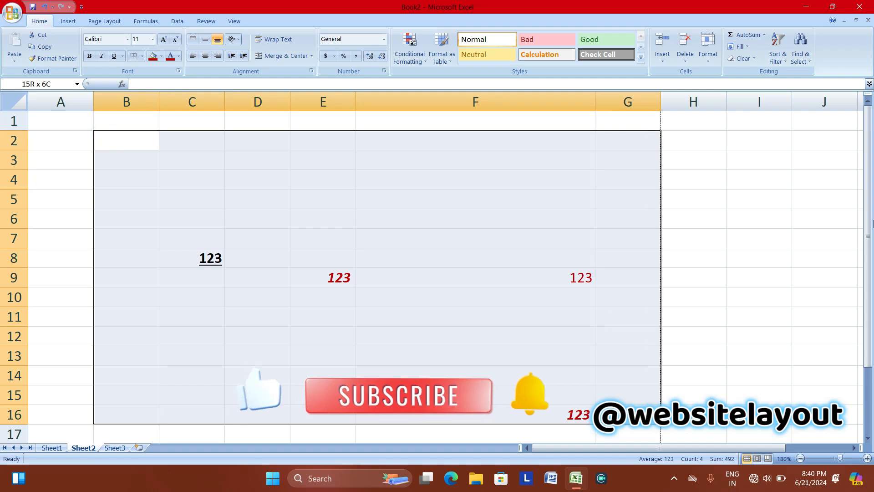
# Apply All Borders to B2:G16 and narrow column F to width 11.11.
pyautogui.click(143, 56)
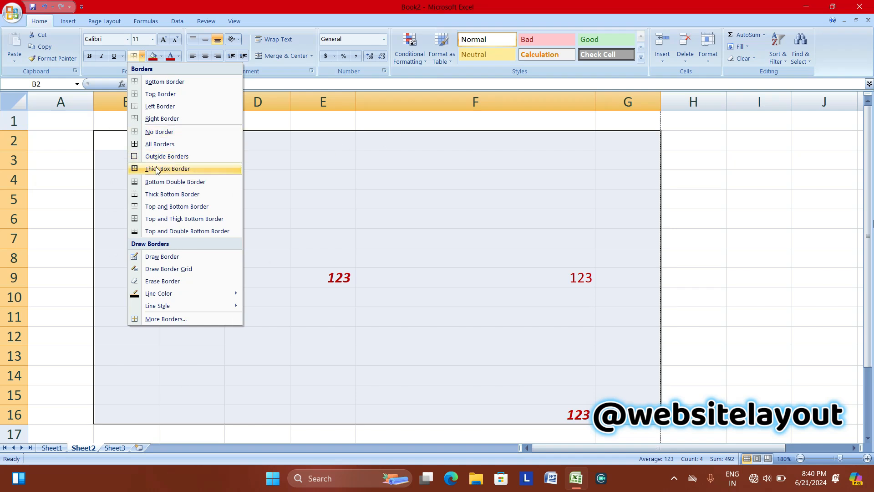
pyautogui.click(148, 145)
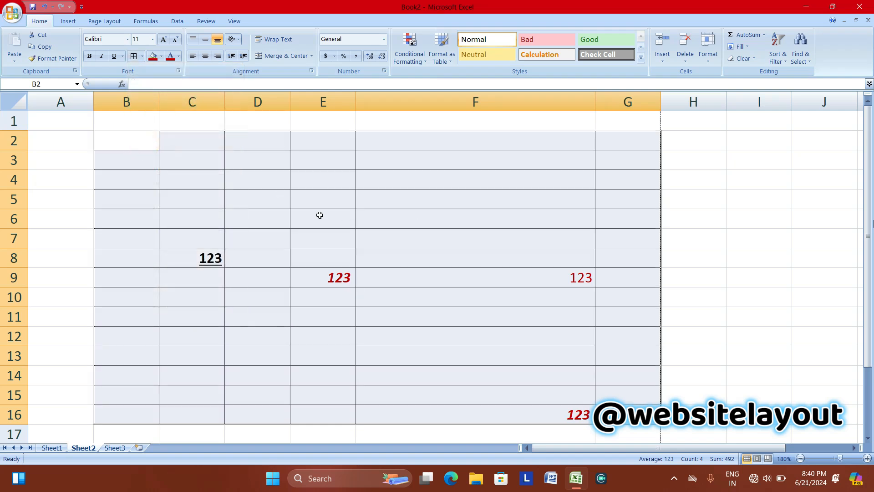
pyautogui.click(319, 215)
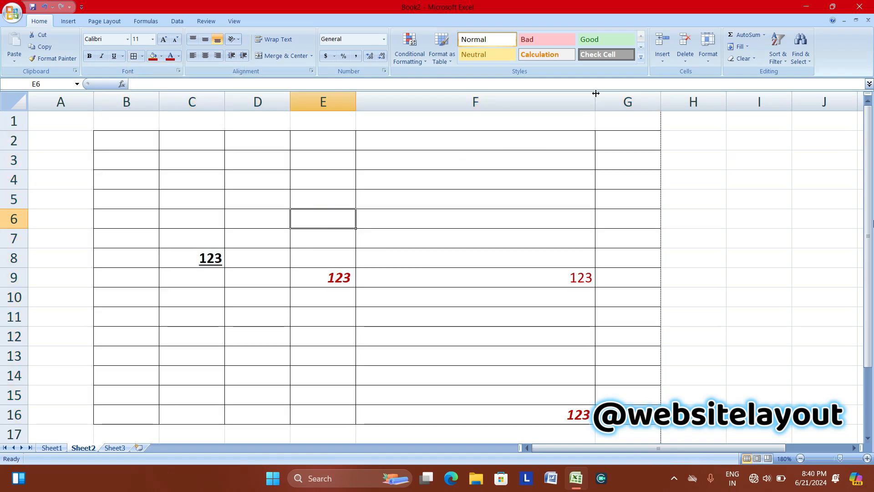
pyautogui.moveTo(599, 99); pyautogui.dragTo(440, 123)
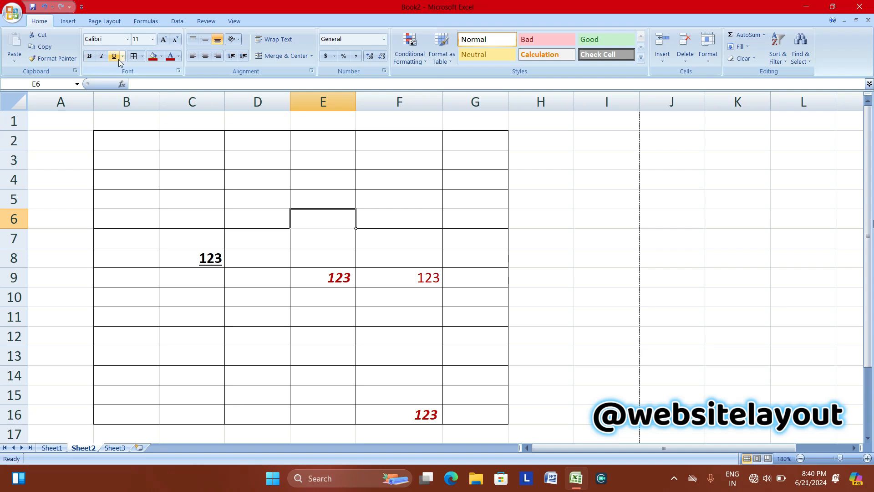
pyautogui.click(142, 57)
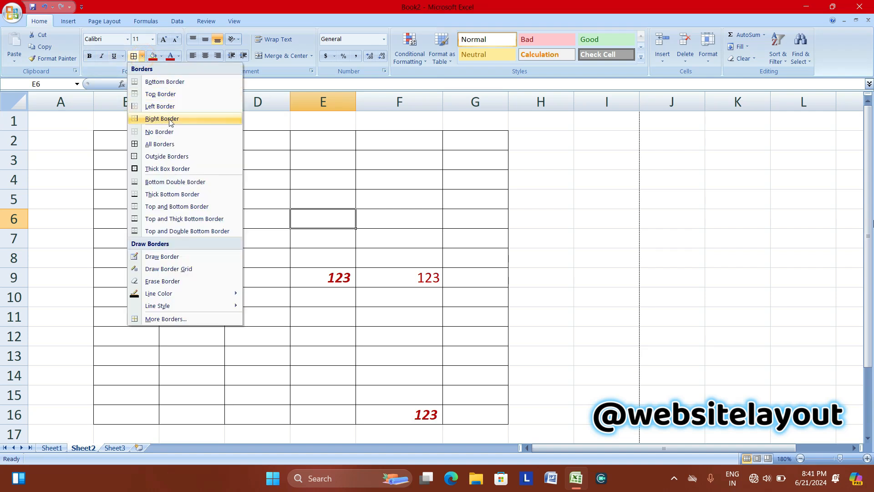
# Remove all borders from B2:G15 with No Border, then undo the removal.
pyautogui.moveTo(98, 133); pyautogui.dragTo(475, 412)
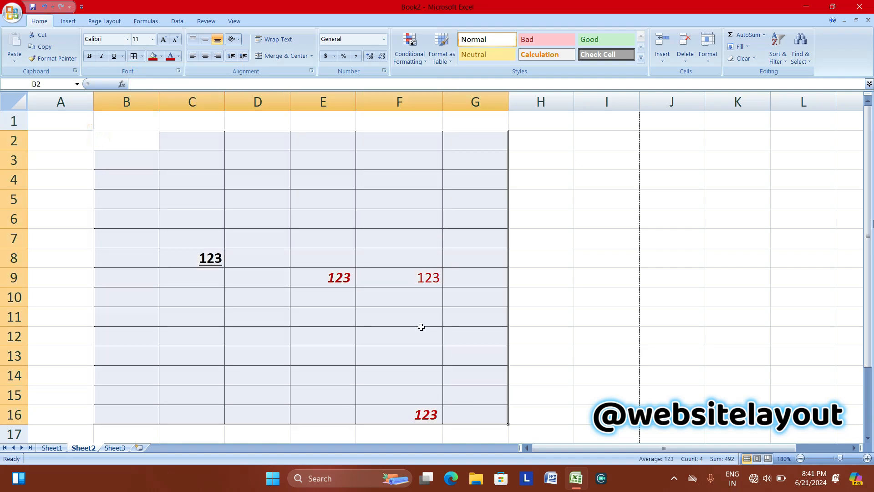
pyautogui.click(142, 56)
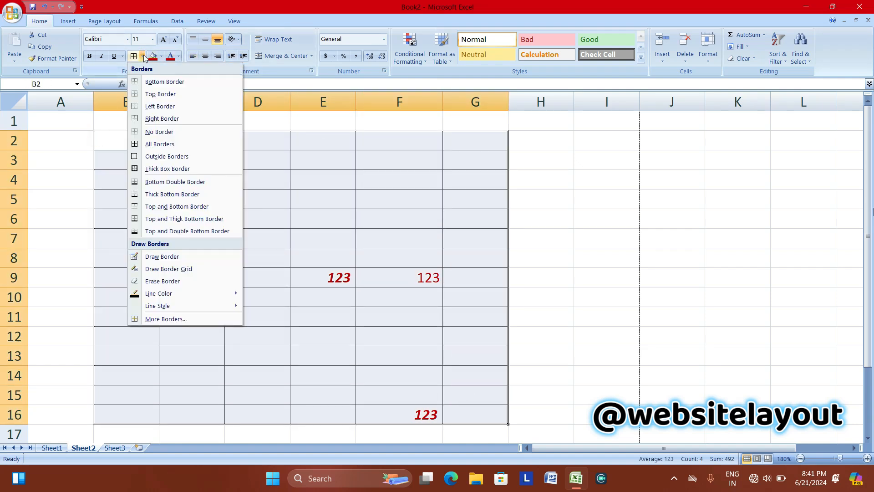
pyautogui.click(151, 133)
pyautogui.click(172, 197)
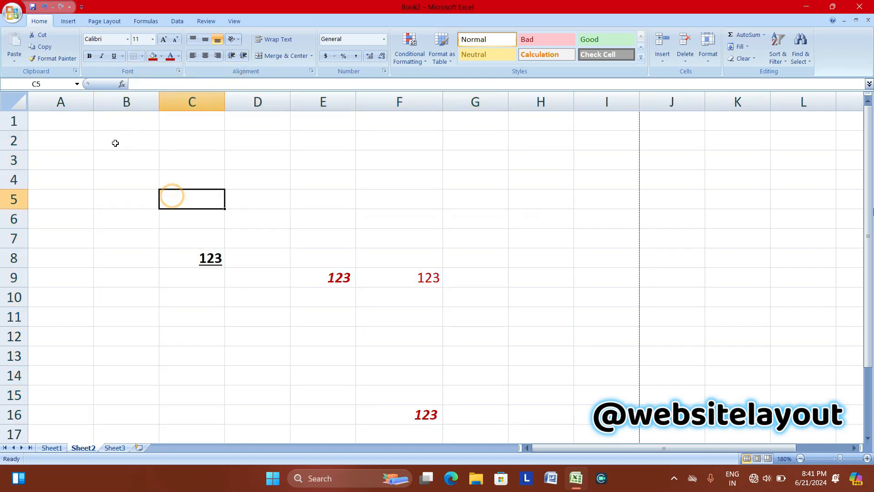
pyautogui.click(44, 6)
pyautogui.click(168, 192)
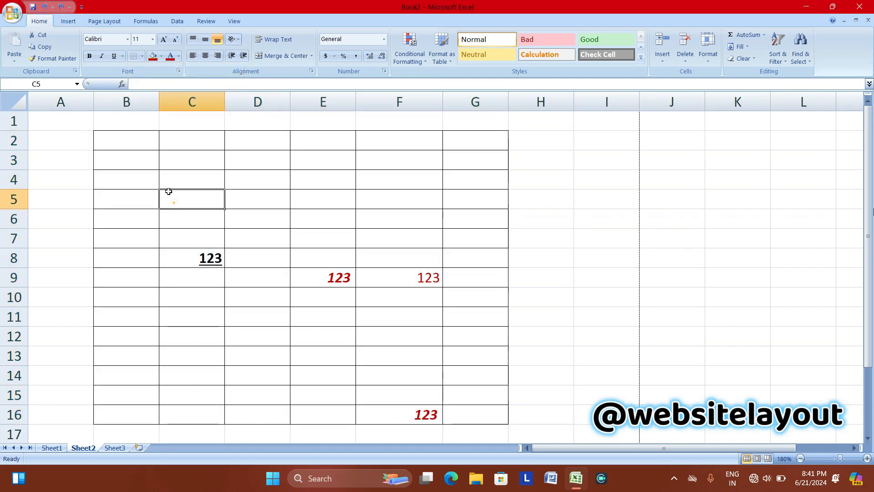
# Give cell C5 a thick box border.
pyautogui.click(143, 57)
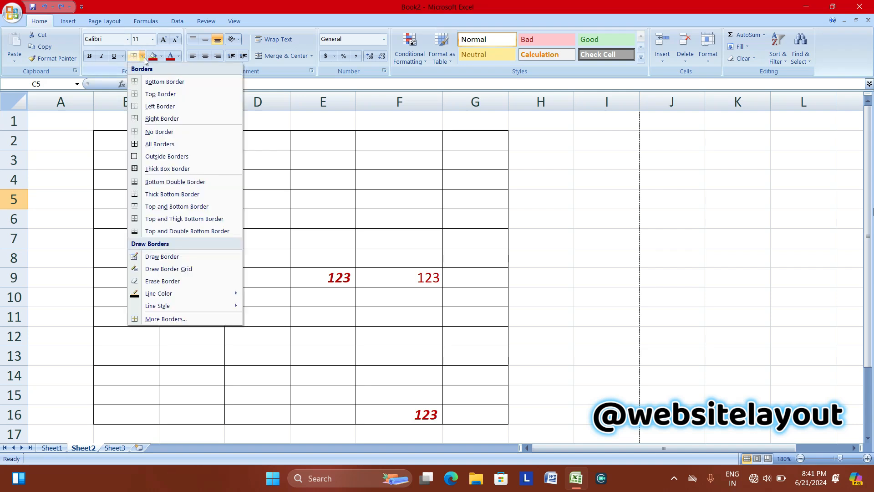
pyautogui.click(154, 168)
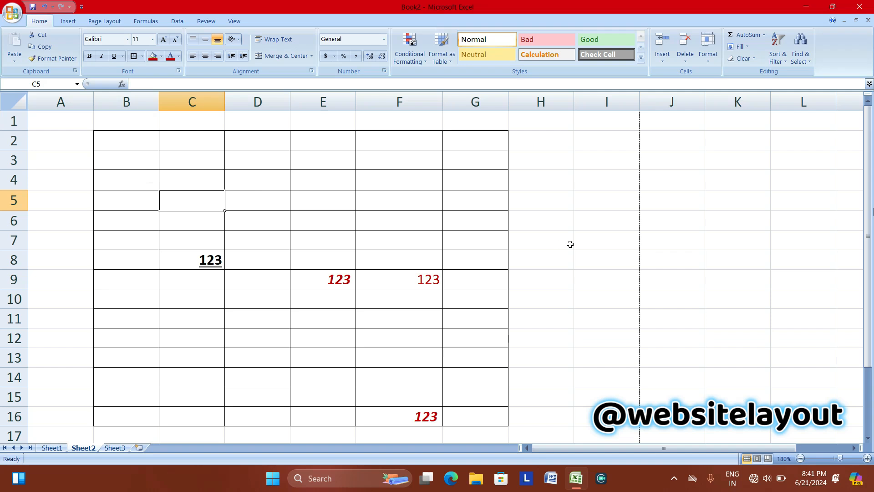
pyautogui.moveTo(551, 175); pyautogui.dragTo(714, 332)
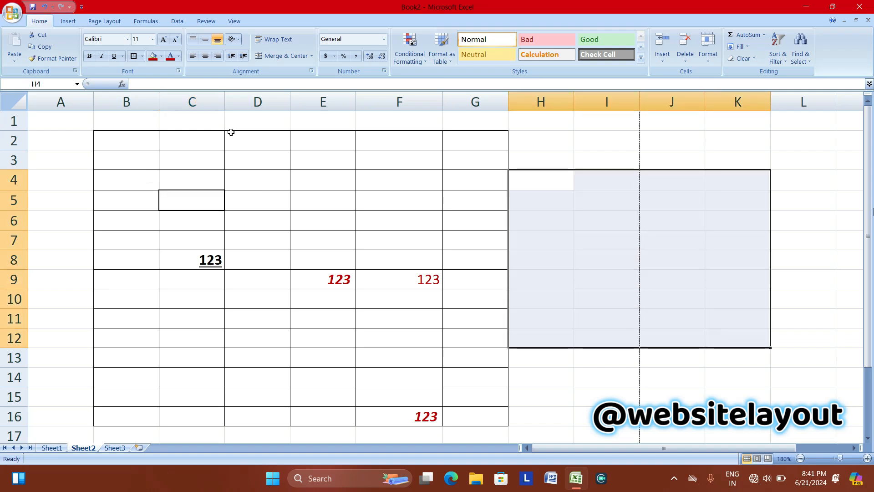
# Put thick outside outlines around the empty block H4:K12 and the table range B2:G15.
pyautogui.click(134, 55)
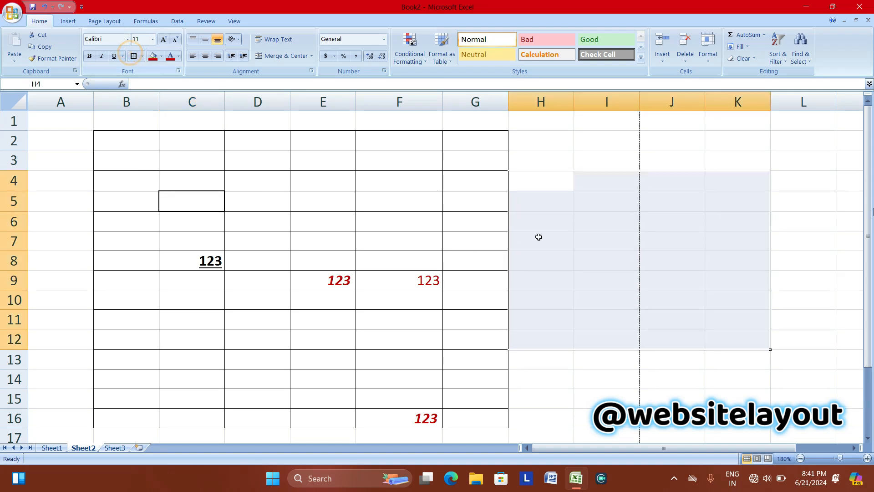
pyautogui.click(596, 142)
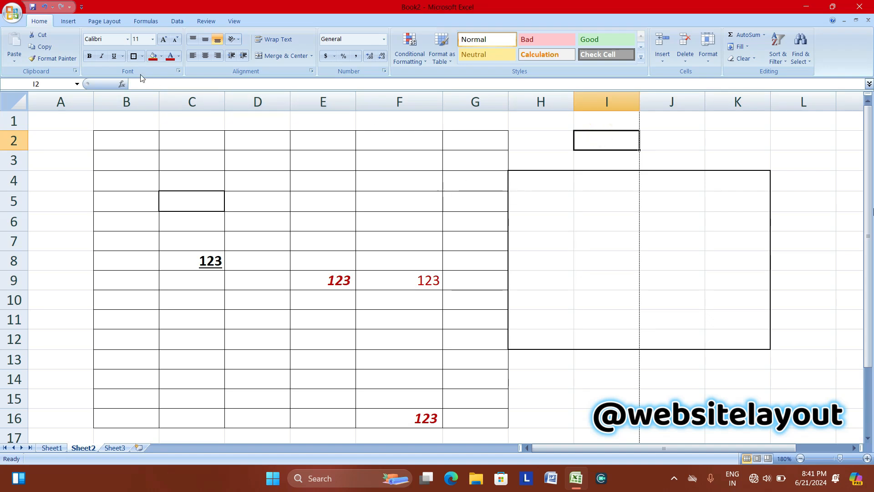
pyautogui.moveTo(101, 140); pyautogui.dragTo(484, 403)
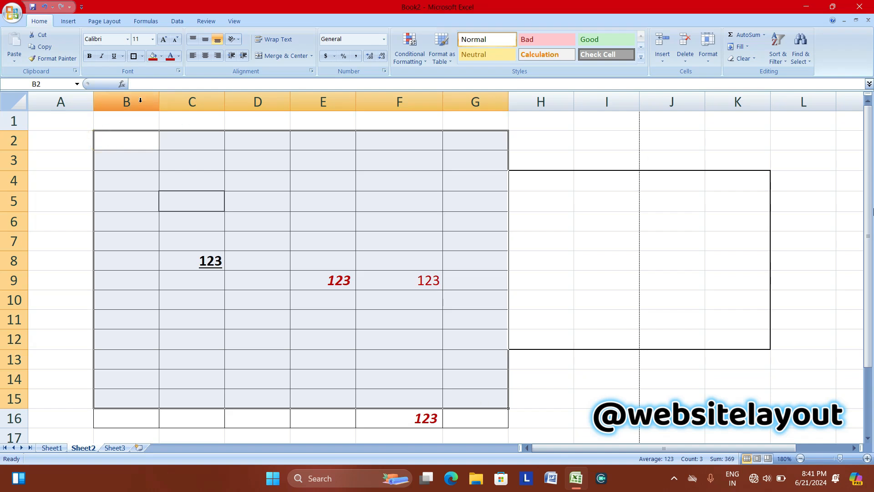
pyautogui.click(133, 56)
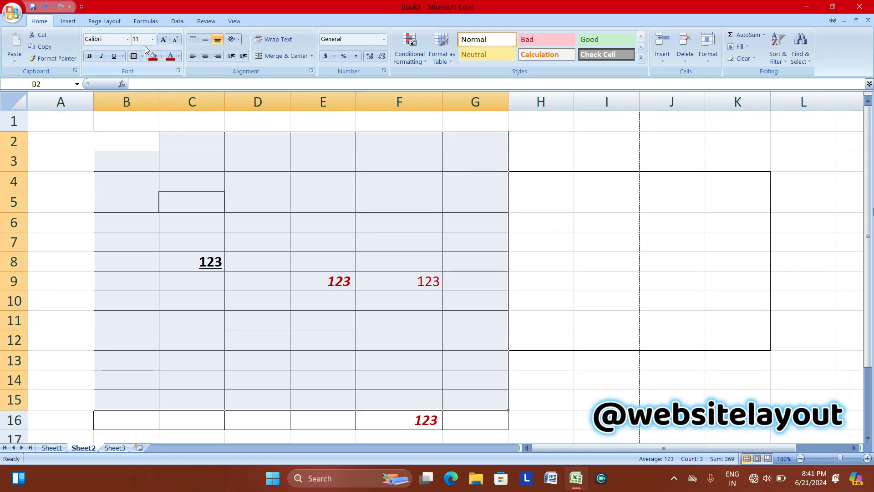
pyautogui.click(142, 55)
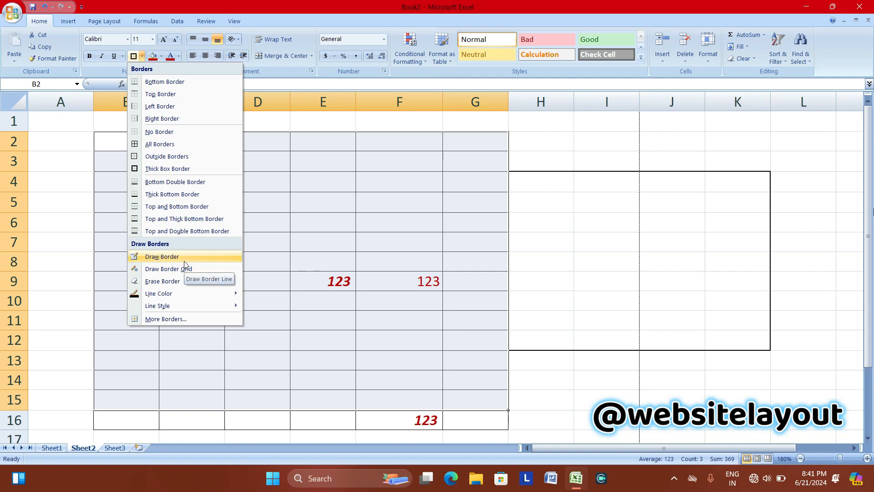
# Draw border lines in H4:K12: H/I vertical, a rows 6–7 horizontal, and an I7:K8 outline.
pyautogui.click(172, 261)
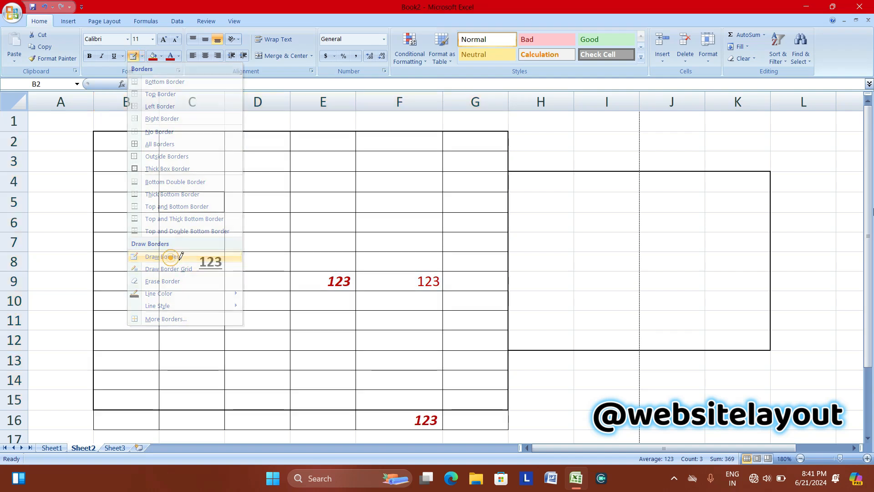
pyautogui.moveTo(575, 172); pyautogui.dragTo(573, 283)
pyautogui.moveTo(575, 232); pyautogui.dragTo(650, 234)
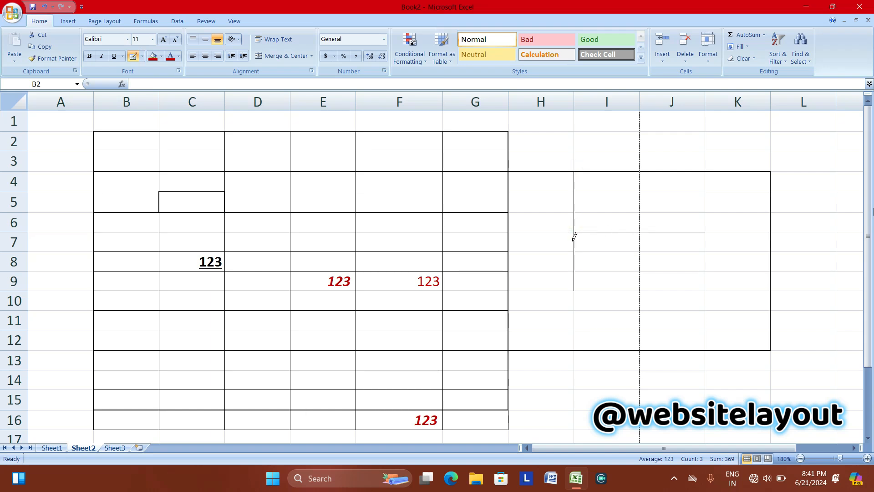
pyautogui.moveTo(576, 235)
pyautogui.mouseDown()
pyautogui.moveTo(656, 260)
pyautogui.moveTo(757, 260)
pyautogui.moveTo(749, 283)
pyautogui.mouseUp()
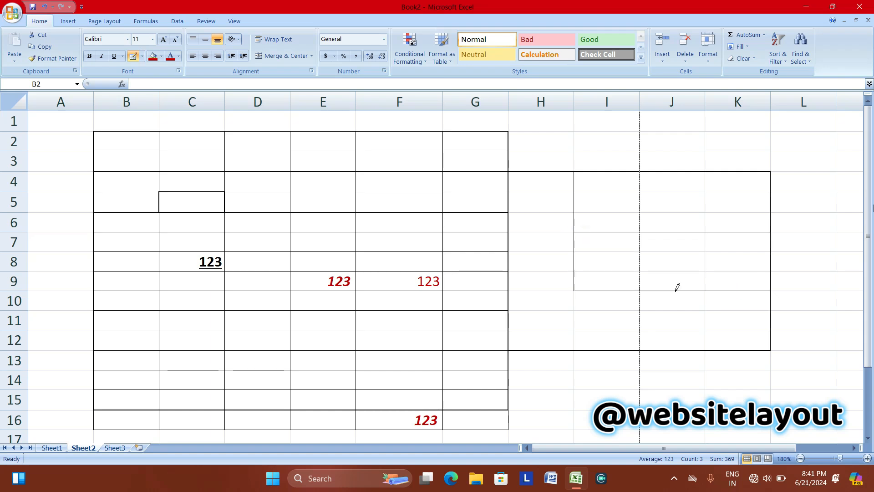
pyautogui.click(142, 56)
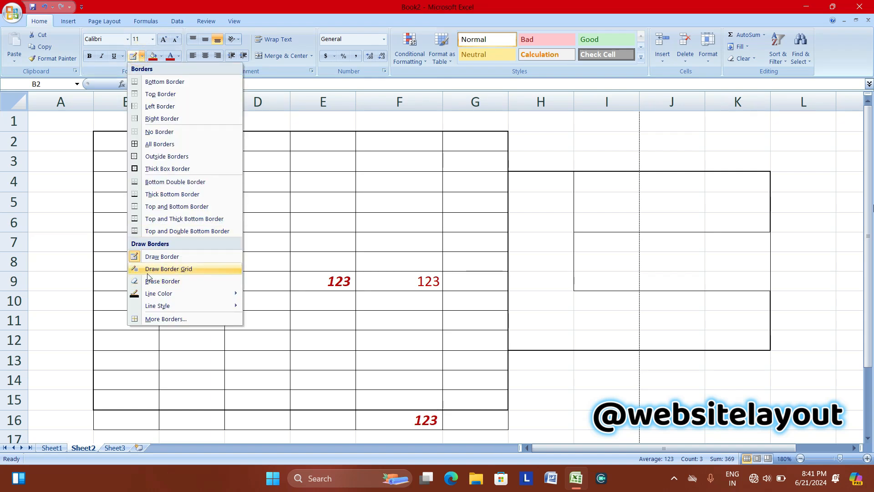
# Draw a full border grid over B50:H61 using Draw Border Grid.
pyautogui.click(178, 269)
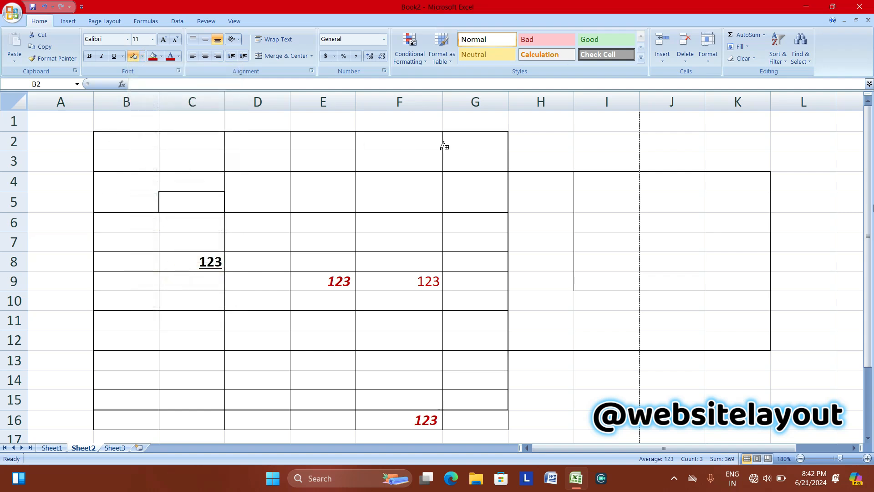
pyautogui.scroll(-16, 523, 349)
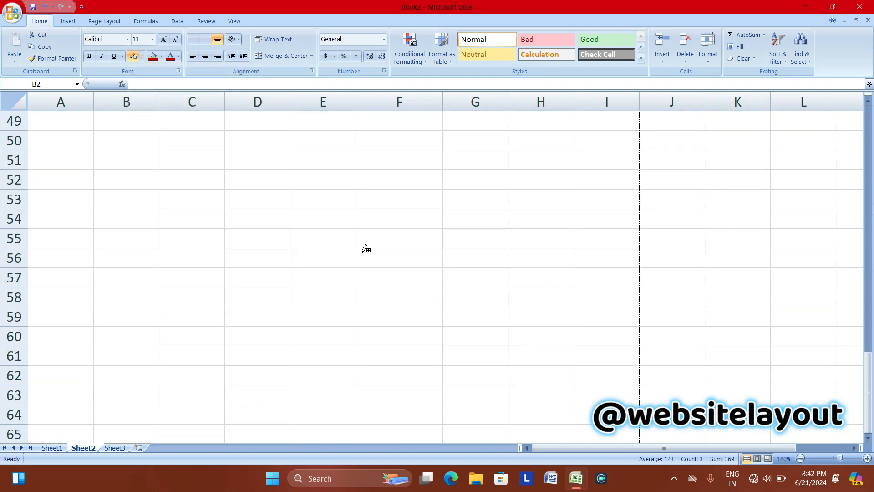
pyautogui.moveTo(133, 138)
pyautogui.mouseDown()
pyautogui.moveTo(455, 340)
pyautogui.moveTo(557, 370)
pyautogui.mouseUp()
pyautogui.scroll(16, 384, 244)
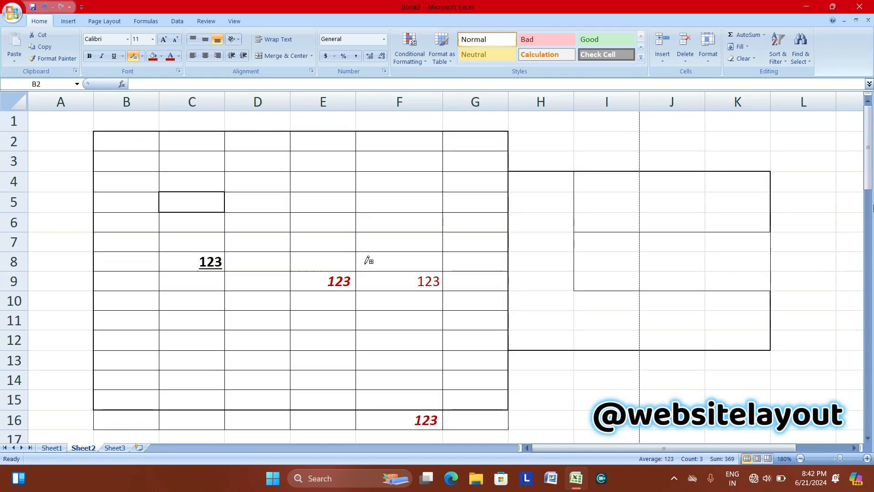
pyautogui.click(143, 56)
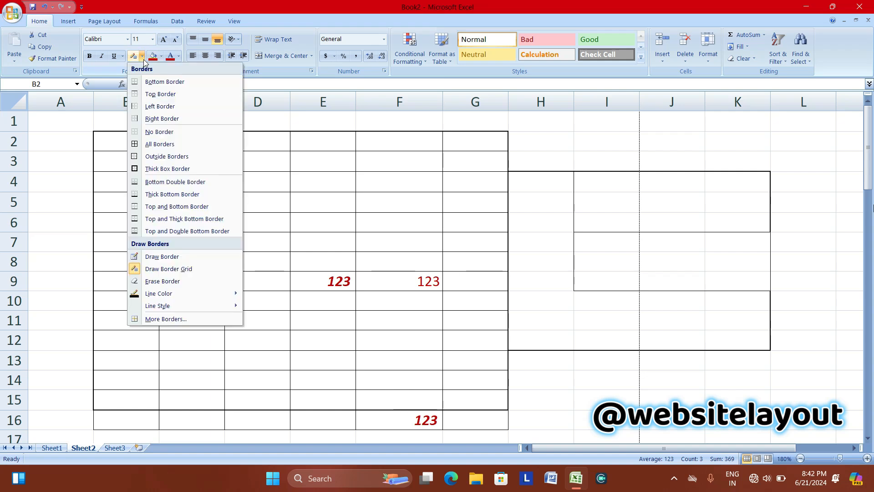
# Erase the borders around F5 and the box borders in columns H–K.
pyautogui.click(164, 281)
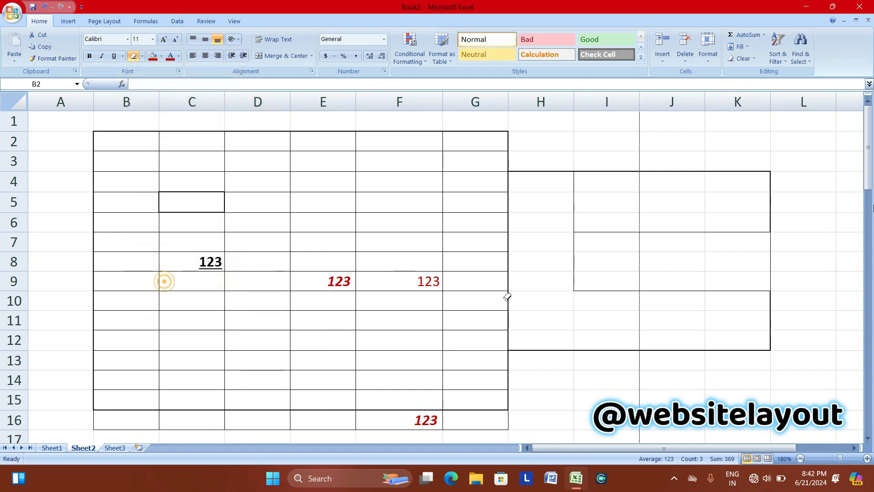
pyautogui.moveTo(391, 204); pyautogui.dragTo(396, 216)
pyautogui.moveTo(600, 142)
pyautogui.mouseDown()
pyautogui.moveTo(583, 283)
pyautogui.moveTo(693, 373)
pyautogui.moveTo(751, 376)
pyautogui.mouseUp()
pyautogui.moveTo(539, 152); pyautogui.dragTo(565, 378)
# Erase the border grid in B50:H62 and all borders of the B2:G16 table.
pyautogui.scroll(-16, 552, 319)
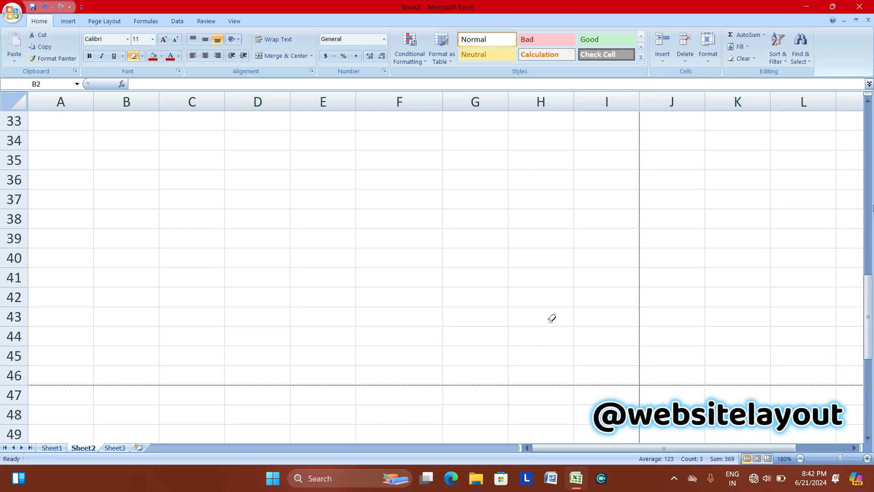
pyautogui.moveTo(86, 129)
pyautogui.mouseDown()
pyautogui.moveTo(309, 293)
pyautogui.moveTo(582, 380)
pyautogui.mouseUp()
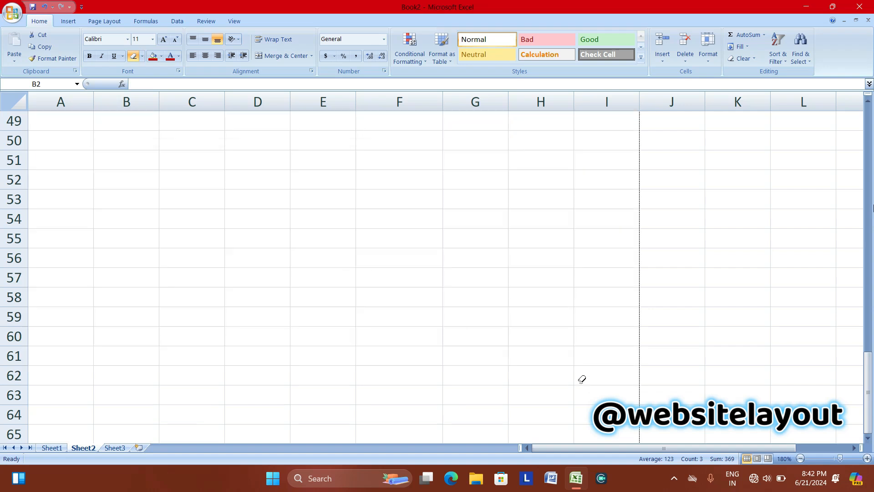
pyautogui.scroll(16, 434, 269)
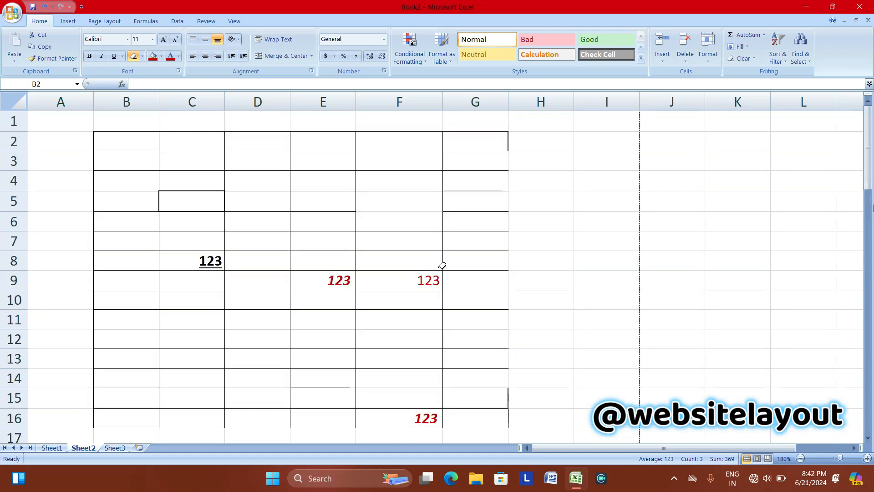
pyautogui.moveTo(91, 120)
pyautogui.mouseDown()
pyautogui.moveTo(509, 345)
pyautogui.moveTo(537, 417)
pyautogui.mouseUp()
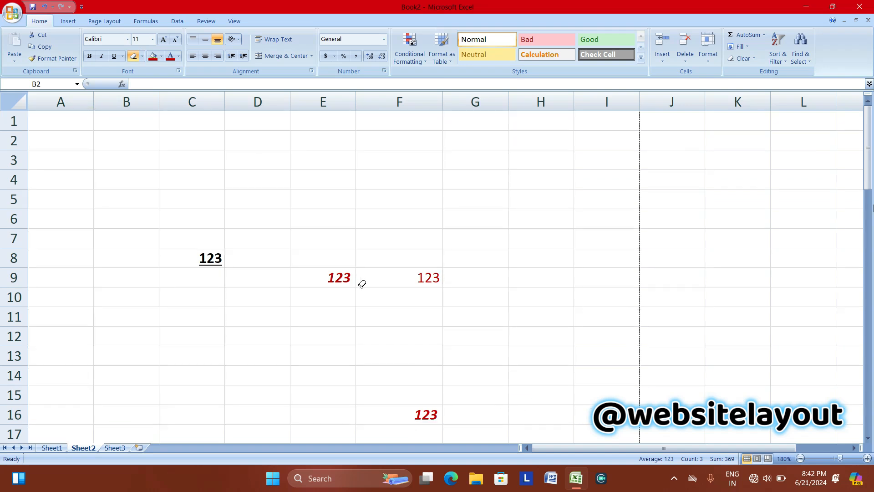
# Set the border line colour to red and draw a red border grid over C3:I15.
pyautogui.click(143, 56)
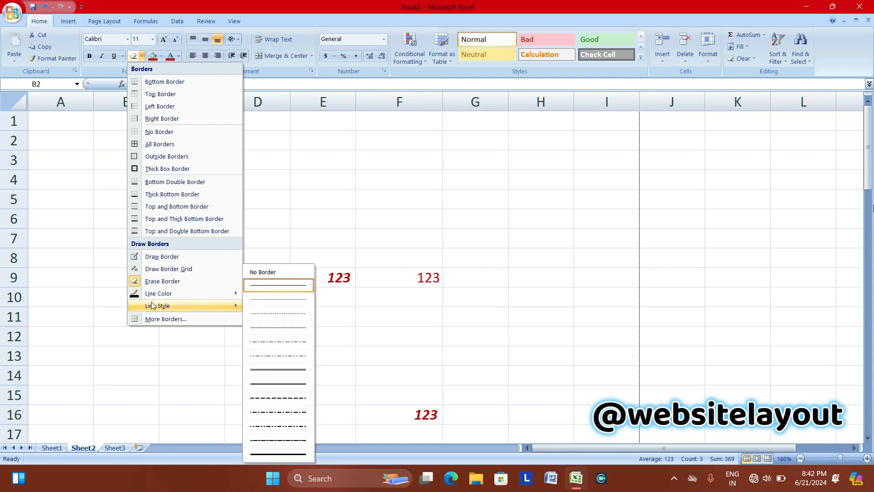
pyautogui.moveTo(168, 297)
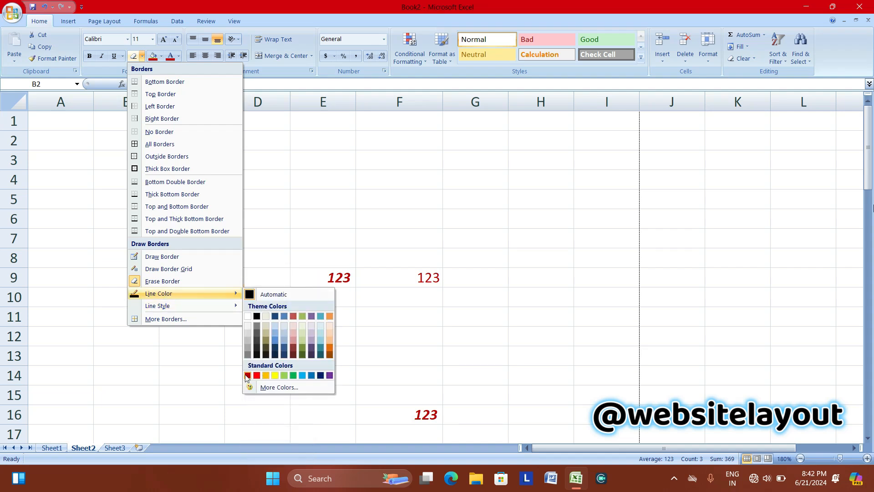
pyautogui.click(257, 375)
pyautogui.moveTo(163, 165)
pyautogui.mouseDown()
pyautogui.moveTo(187, 205)
pyautogui.moveTo(498, 373)
pyautogui.moveTo(551, 396)
pyautogui.moveTo(597, 397)
pyautogui.mouseUp()
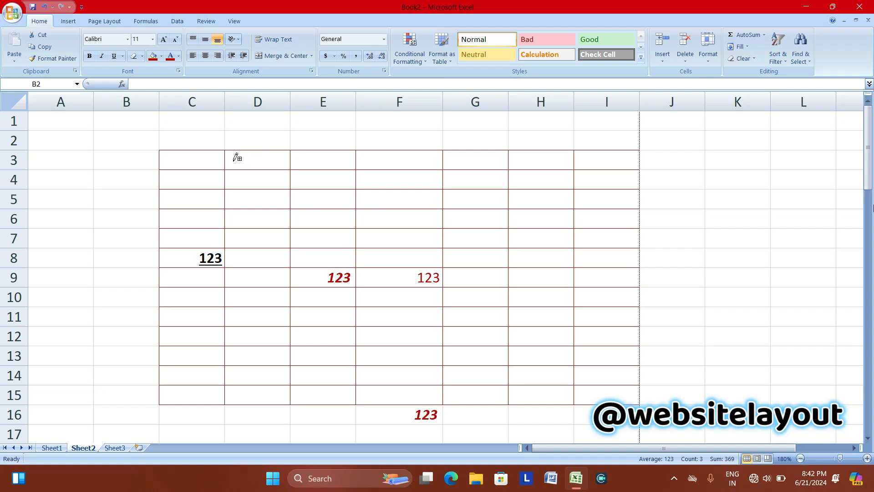
pyautogui.click(142, 56)
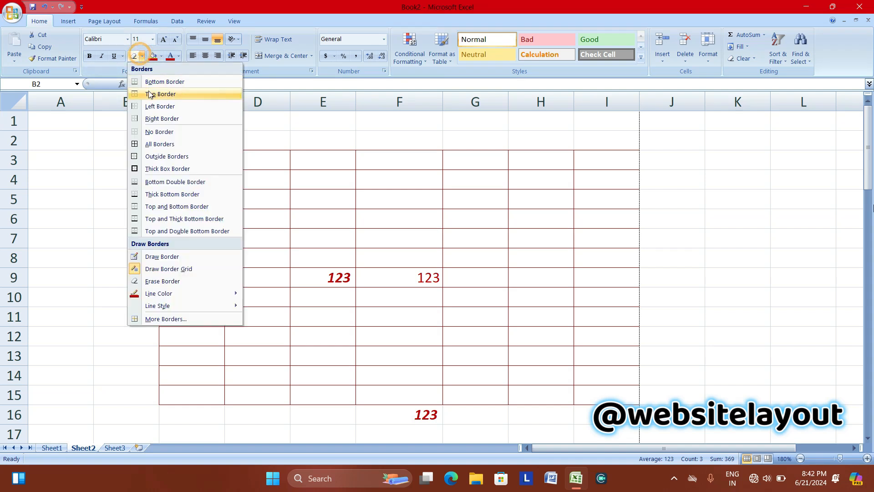
# Apply All Borders in red to every cell of B2:G15.
pyautogui.click(146, 144)
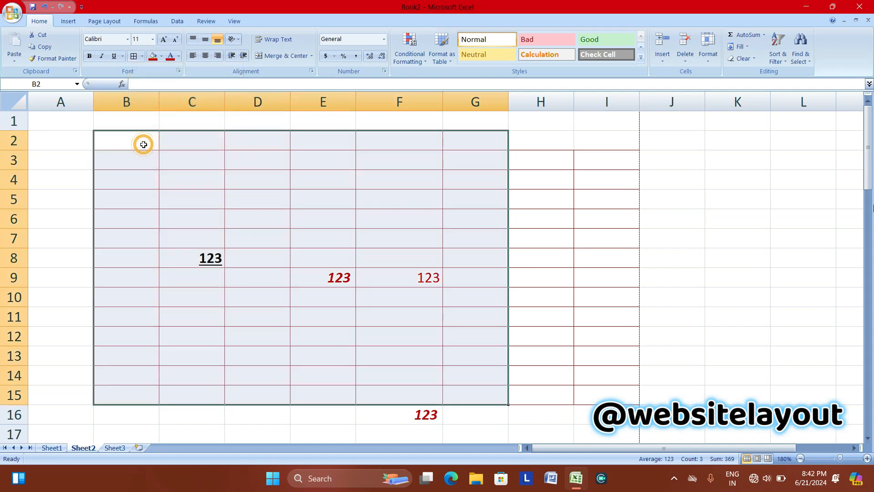
pyautogui.click(229, 190)
pyautogui.click(365, 228)
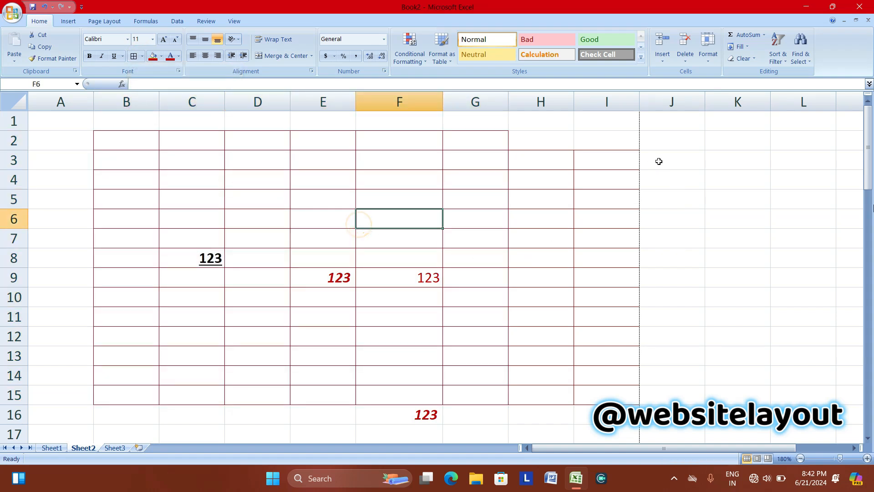
# Put All Borders on cells I7:J7, extending the grid into column J.
pyautogui.moveTo(657, 162); pyautogui.dragTo(775, 290)
pyautogui.click(634, 242)
pyautogui.moveTo(633, 242); pyautogui.dragTo(672, 238)
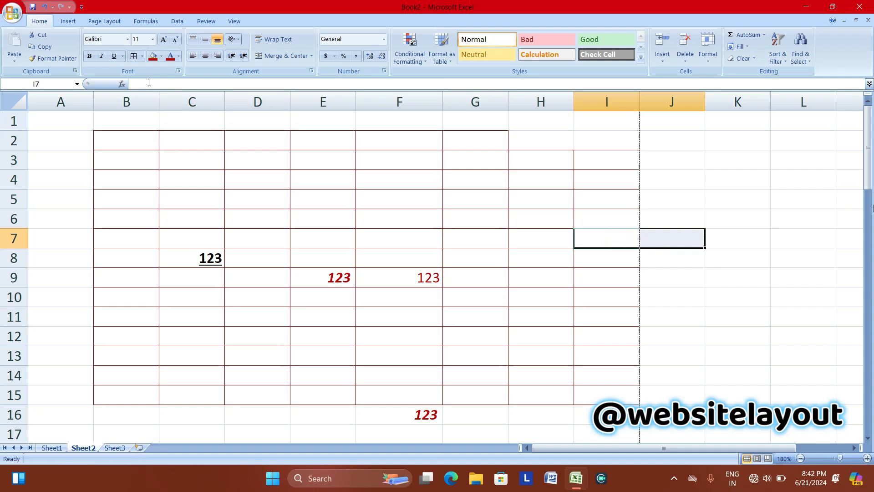
pyautogui.click(143, 56)
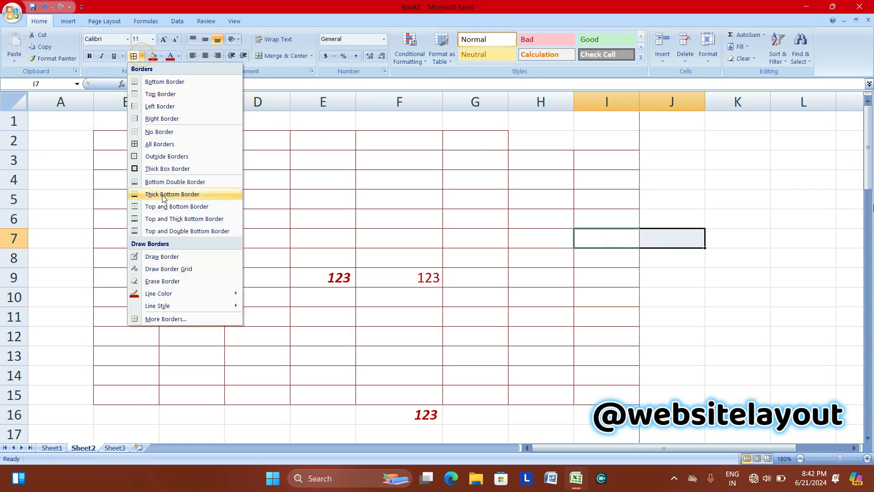
pyautogui.click(142, 145)
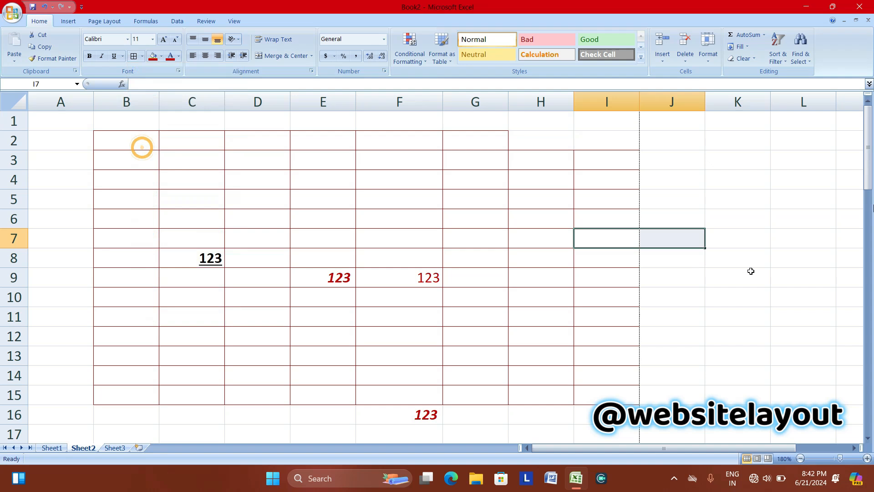
pyautogui.click(683, 214)
pyautogui.click(668, 164)
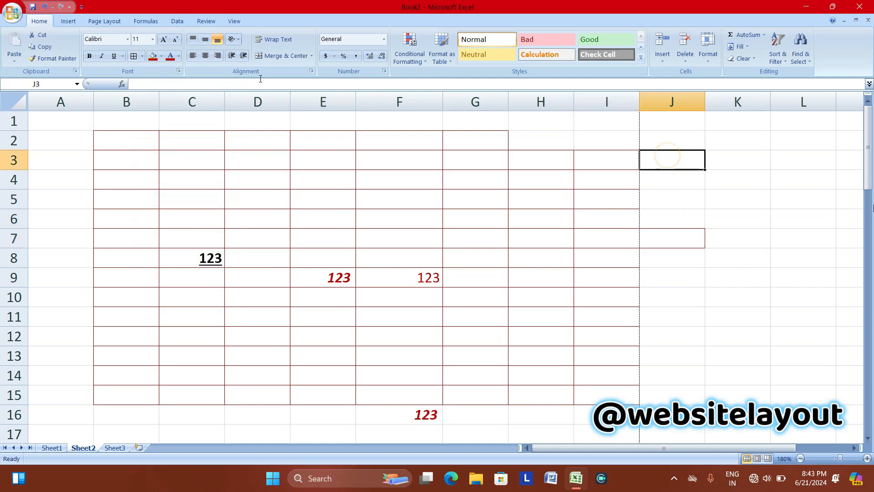
pyautogui.click(143, 58)
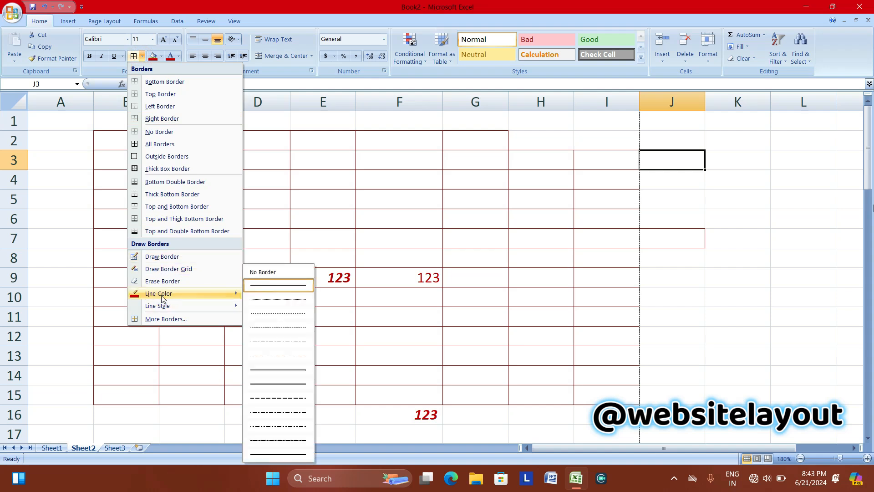
pyautogui.moveTo(167, 302)
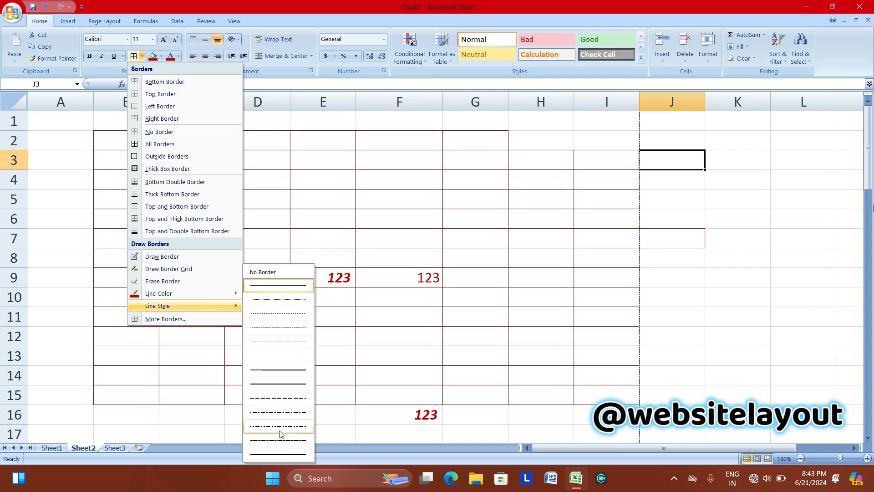
# In More Borders, give J3 Automatic black top, bottom and right borders.
pyautogui.click(165, 320)
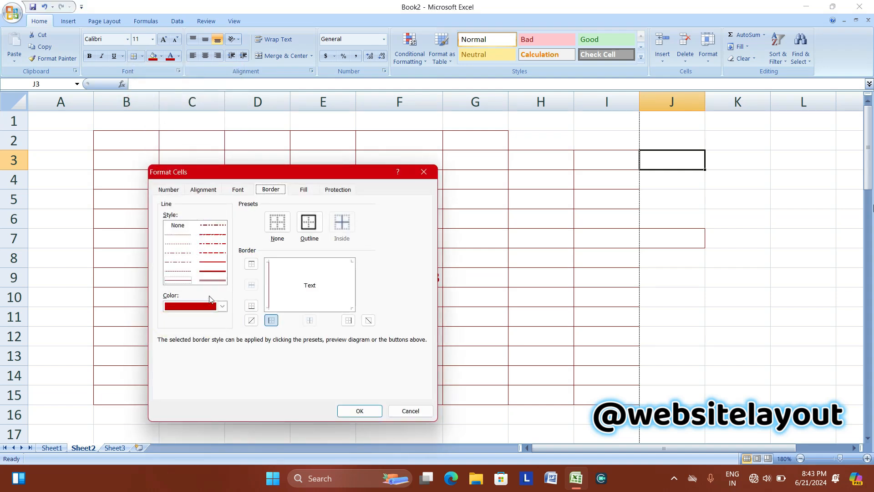
pyautogui.click(225, 304)
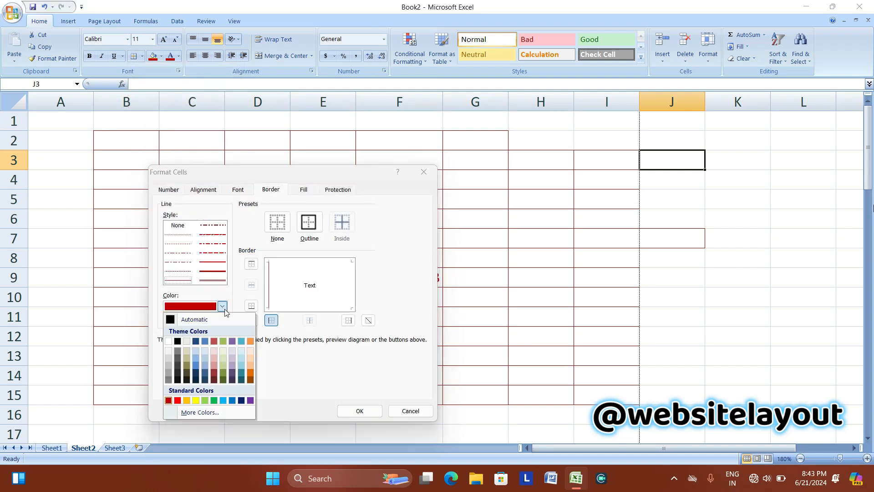
pyautogui.click(173, 319)
pyautogui.click(251, 266)
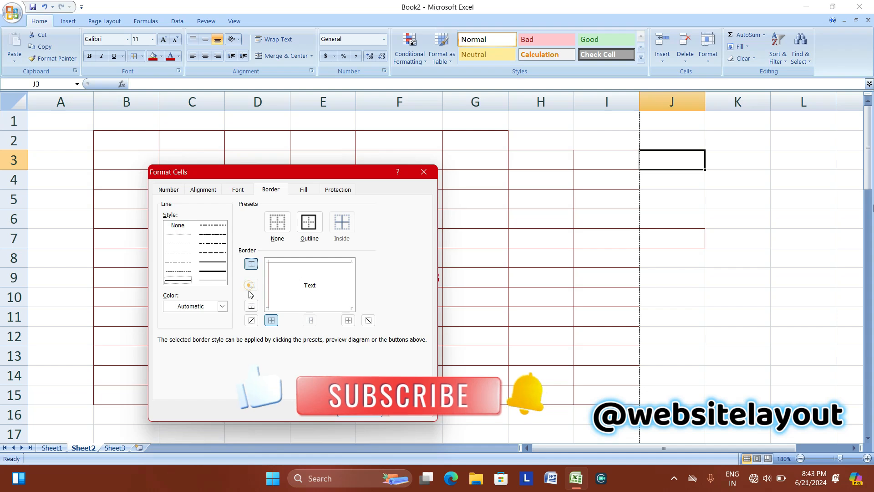
pyautogui.click(252, 305)
pyautogui.click(348, 320)
pyautogui.click(360, 410)
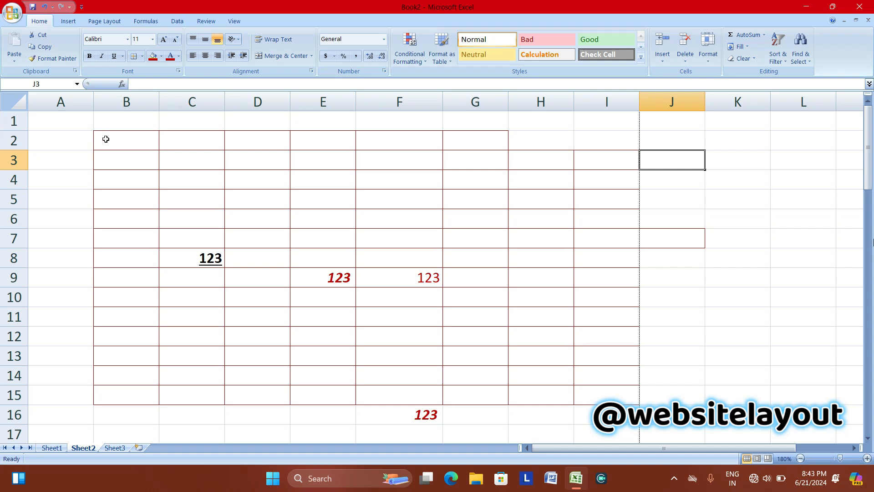
# Fill cell C8 (value 123) with yellow and top-align its contents.
pyautogui.click(194, 254)
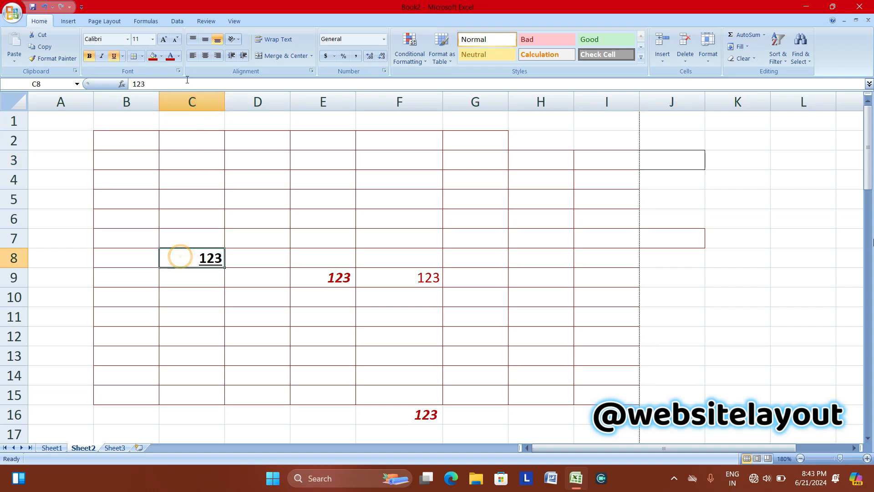
pyautogui.click(161, 57)
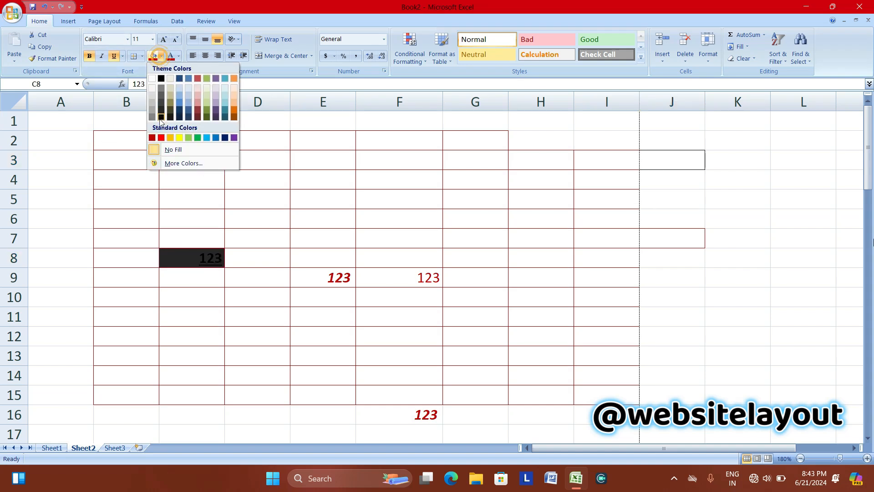
pyautogui.click(179, 138)
pyautogui.click(180, 56)
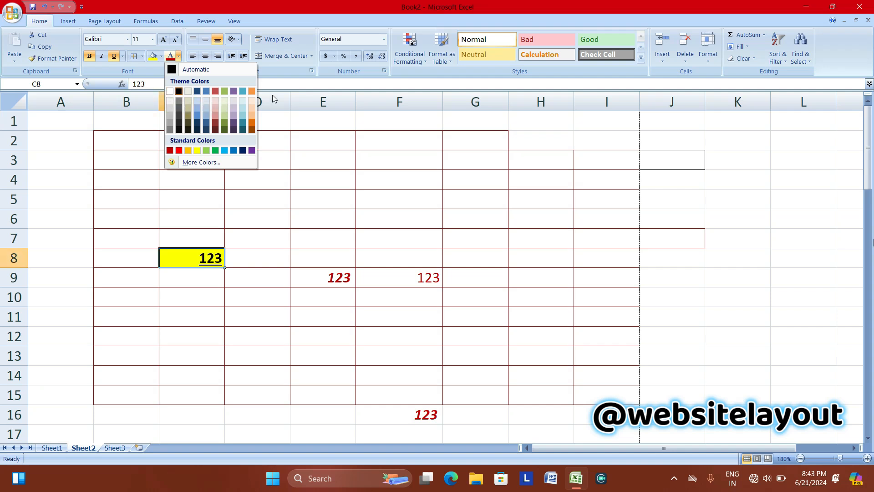
pyautogui.click(193, 42)
pyautogui.click(194, 41)
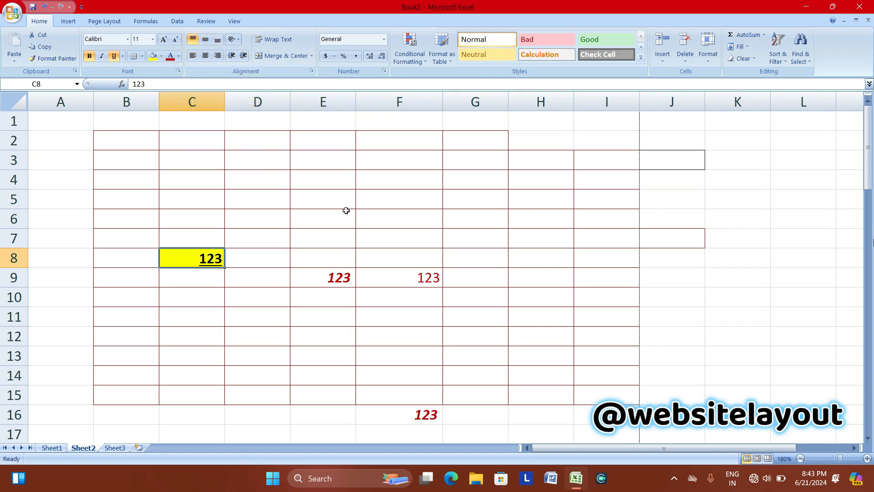
pyautogui.scroll(-11, 342, 216)
# On Sheet1, merge and centre B1:L6 and enter 123 in the merged cell.
pyautogui.click(52, 448)
pyautogui.moveTo(86, 111); pyautogui.dragTo(446, 158)
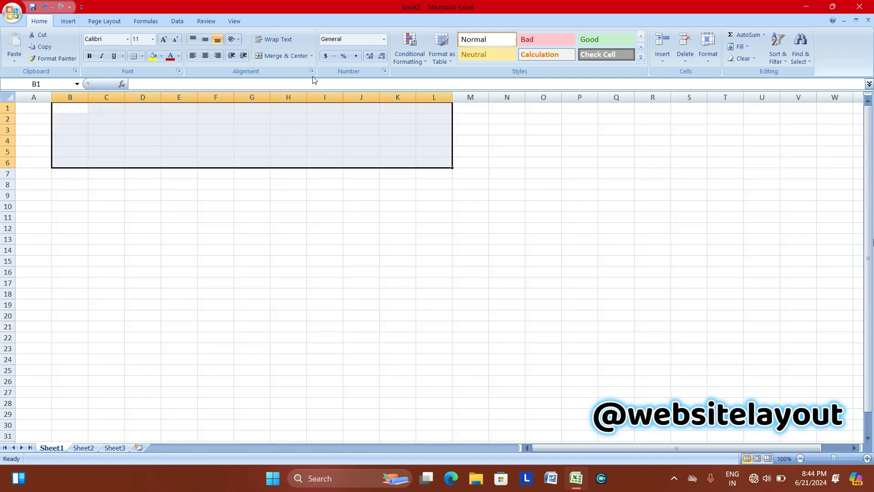
pyautogui.click(280, 56)
pyautogui.click(88, 144)
pyautogui.write('123')
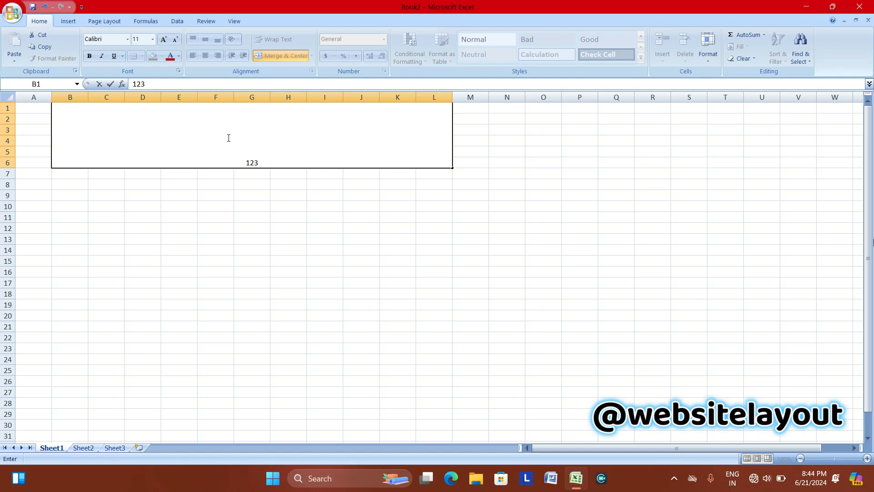
pyautogui.click(181, 220)
pyautogui.click(238, 157)
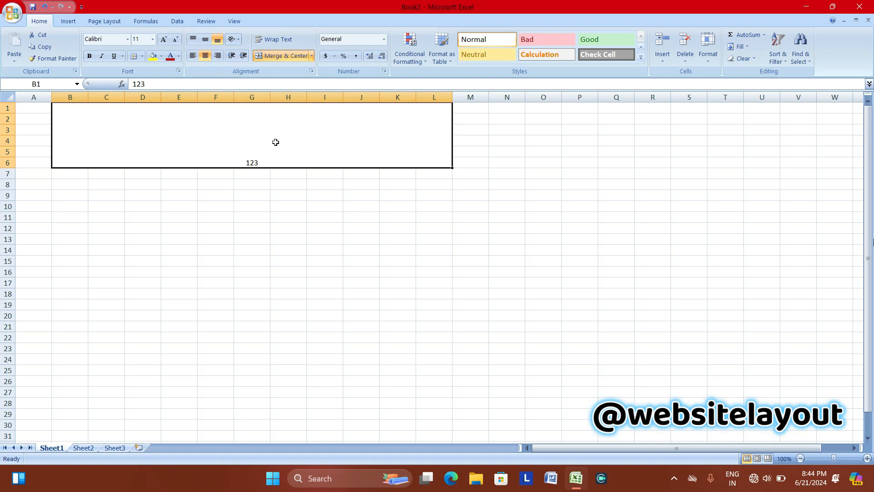
# Try the vertical and horizontal alignments, leaving 123 bottom-aligned and horizontally centred.
pyautogui.click(205, 42)
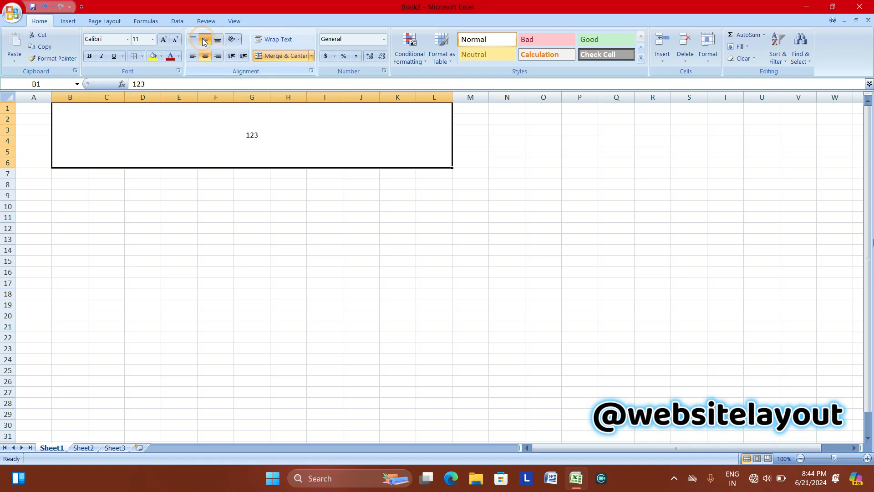
pyautogui.click(194, 39)
pyautogui.click(205, 39)
pyautogui.click(218, 42)
pyautogui.click(194, 56)
pyautogui.click(207, 57)
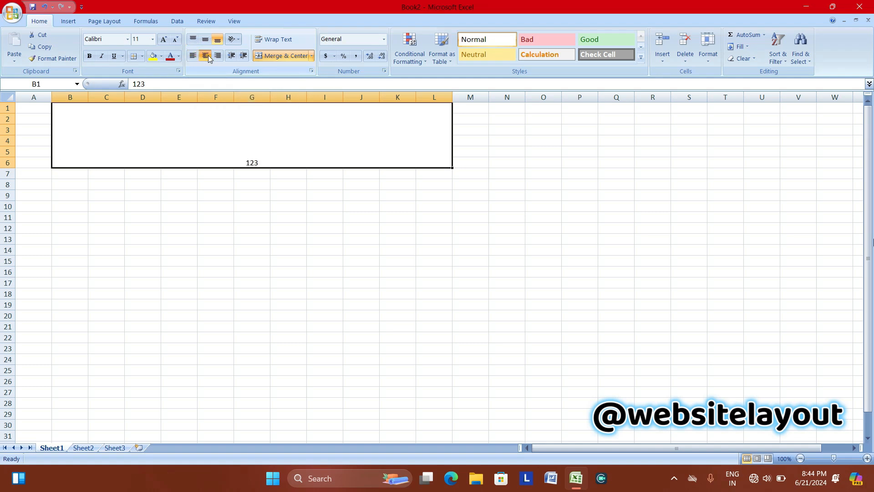
pyautogui.click(217, 56)
pyautogui.click(205, 56)
# Rotate 123 to Angle Counterclockwise orientation.
pyautogui.click(239, 41)
pyautogui.click(241, 53)
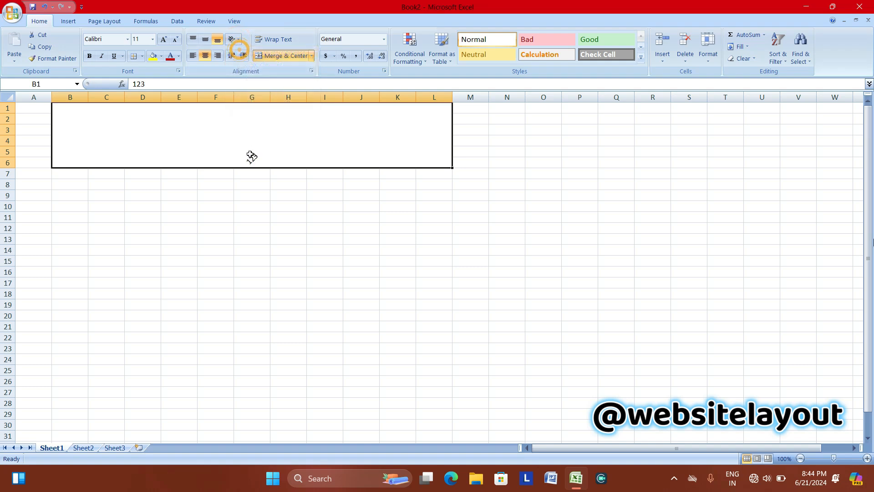
pyautogui.click(238, 40)
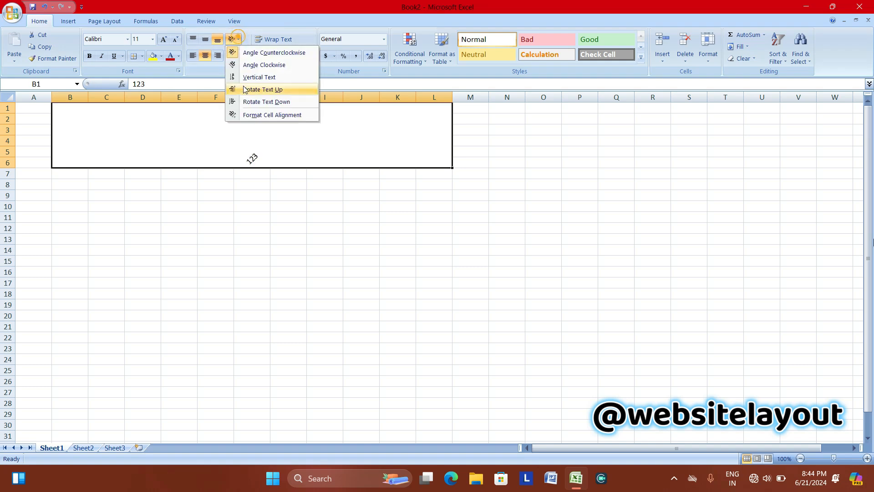
# Set the text orientation of 123 to -58 degrees in Format Cells alignment.
pyautogui.click(269, 116)
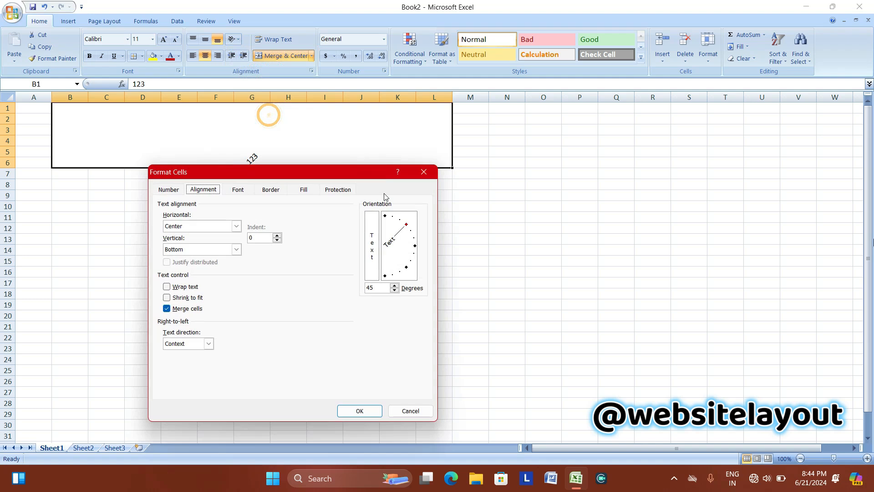
pyautogui.moveTo(402, 231); pyautogui.dragTo(405, 281)
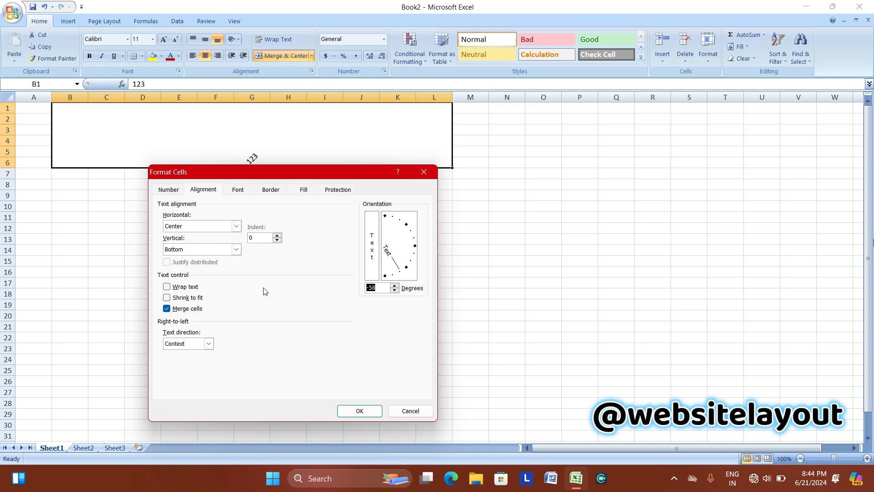
pyautogui.click(359, 410)
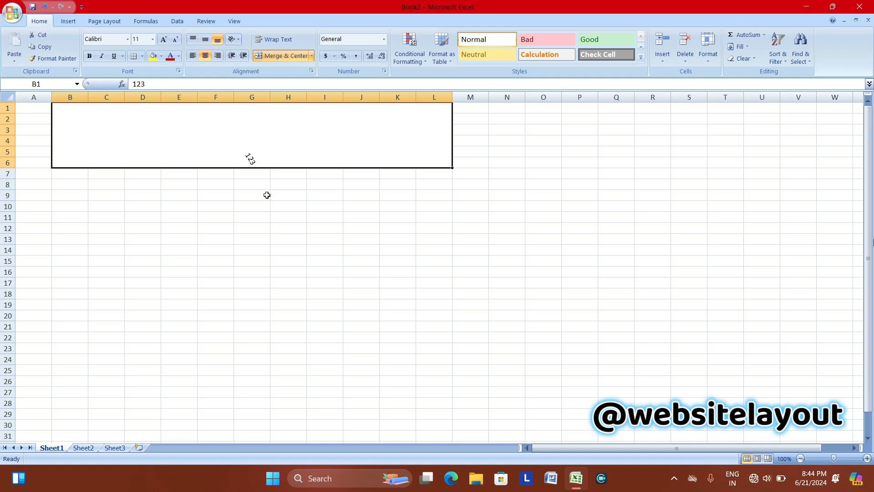
# Adjust the indent of 123 up and down, leaving it left-aligned with a small indent.
pyautogui.click(244, 57)
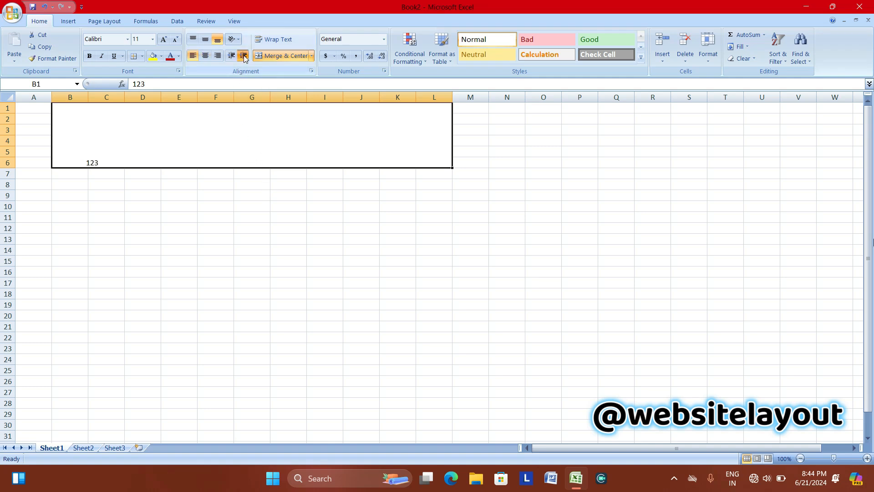
pyautogui.click(244, 57)
pyautogui.click(243, 58)
pyautogui.click(231, 56)
pyautogui.click(231, 56)
pyautogui.click(231, 57)
pyautogui.click(243, 57)
pyautogui.click(243, 58)
pyautogui.click(243, 57)
pyautogui.click(230, 56)
pyautogui.click(231, 56)
pyautogui.click(231, 56)
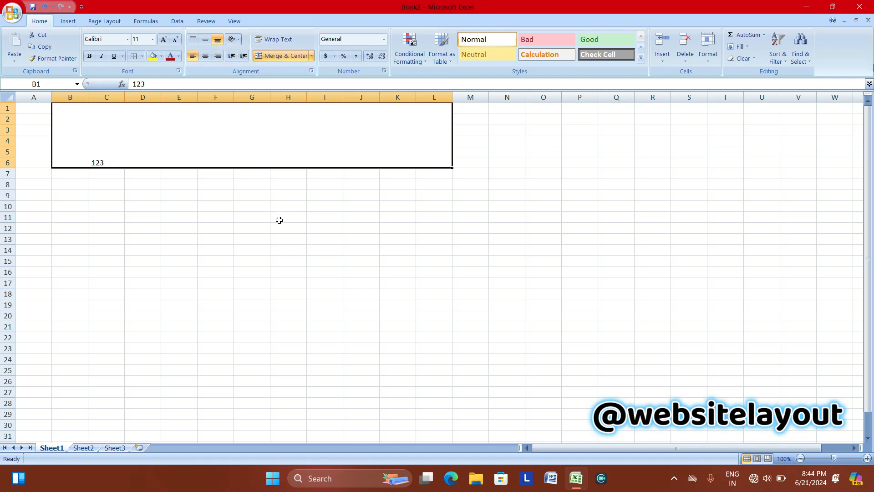
pyautogui.click(258, 222)
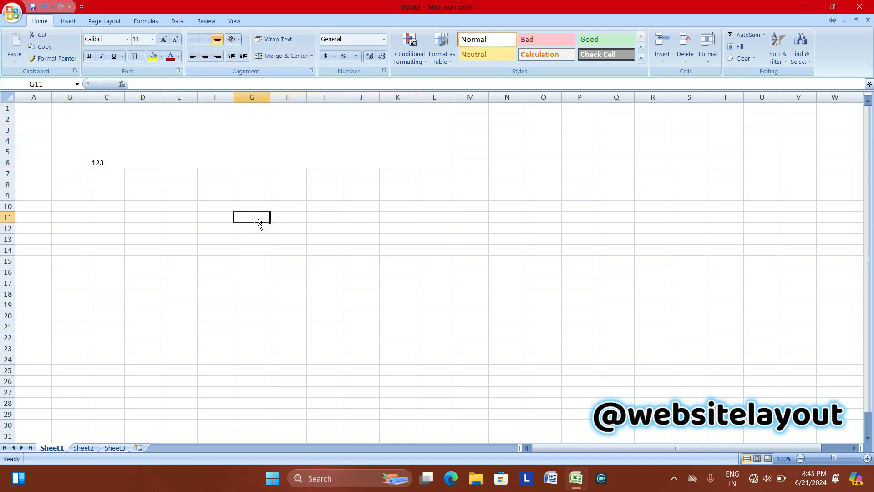
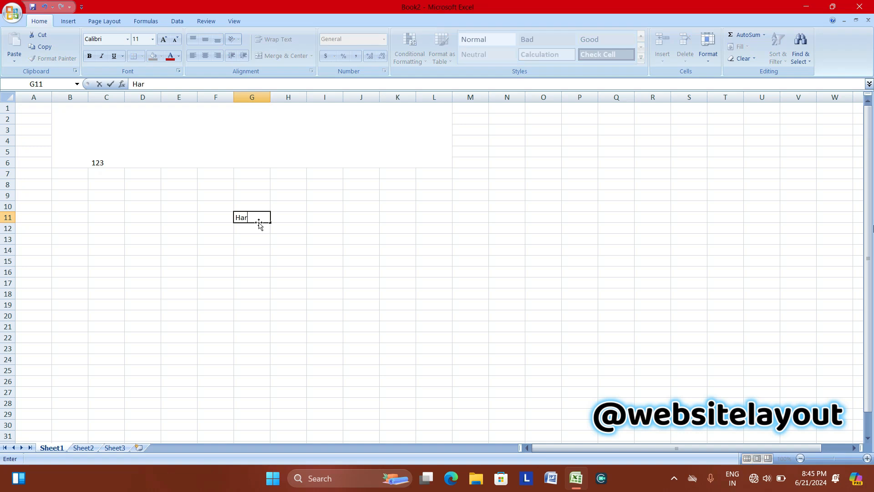
# Enter a person's name in G11 and apply Wrap Text so it spans two lines.
pyautogui.press('Return')
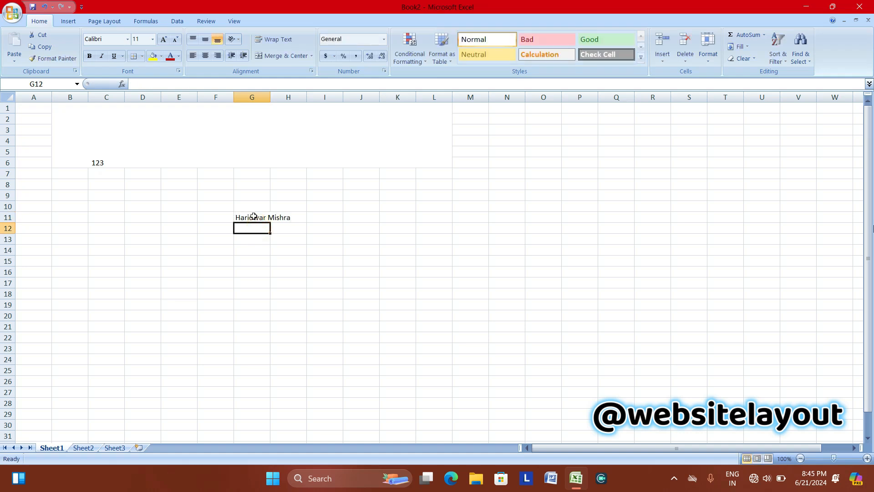
pyautogui.click(278, 217)
pyautogui.click(243, 220)
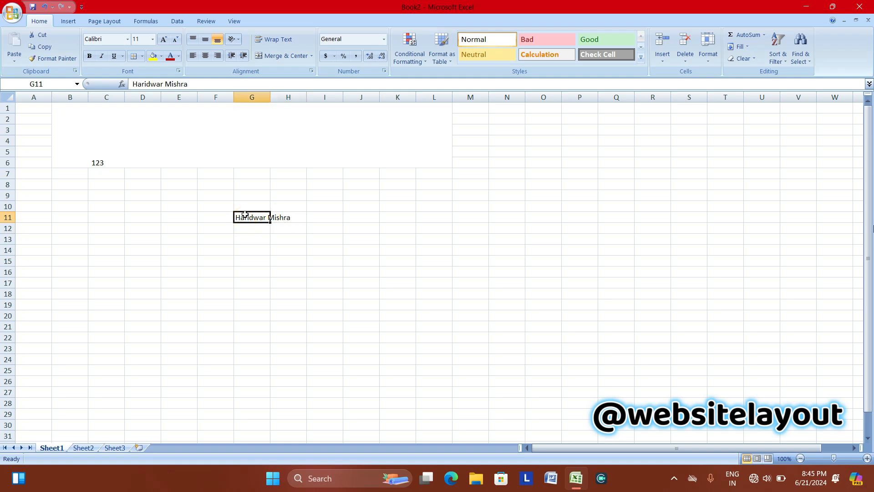
pyautogui.click(280, 39)
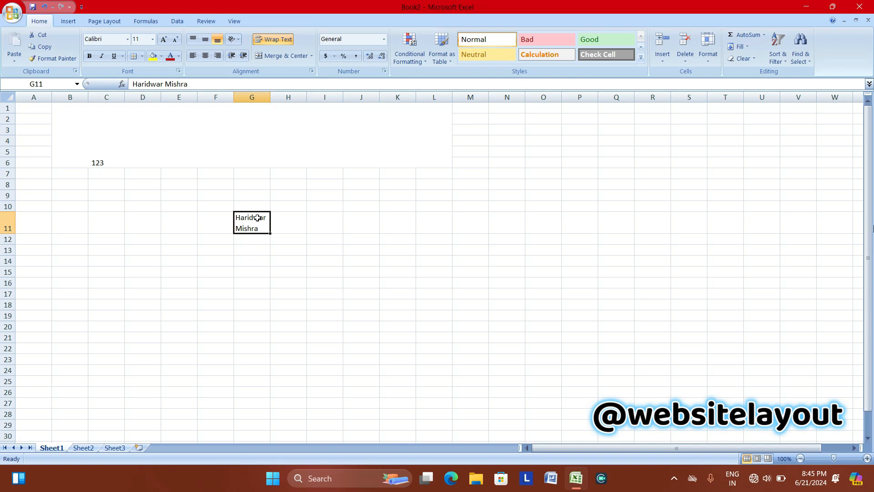
pyautogui.click(259, 259)
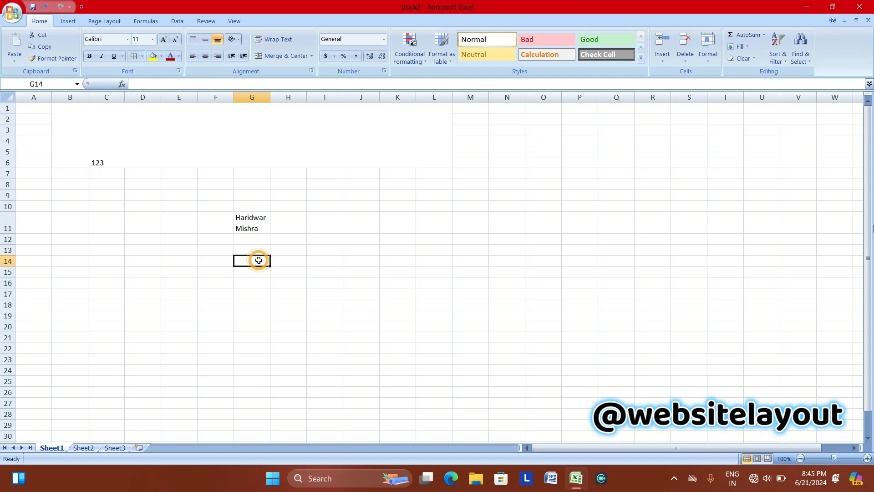
pyautogui.click(237, 142)
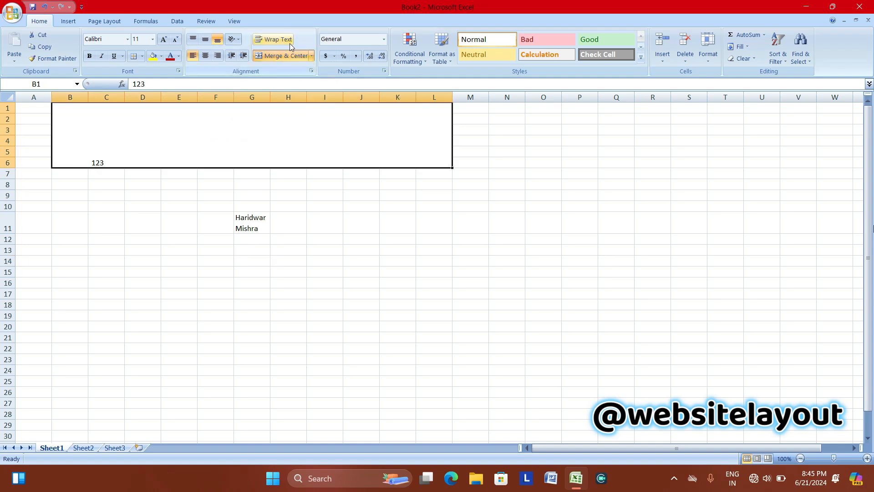
# Unmerge the B1:L6 block back into separate cells.
pyautogui.click(311, 56)
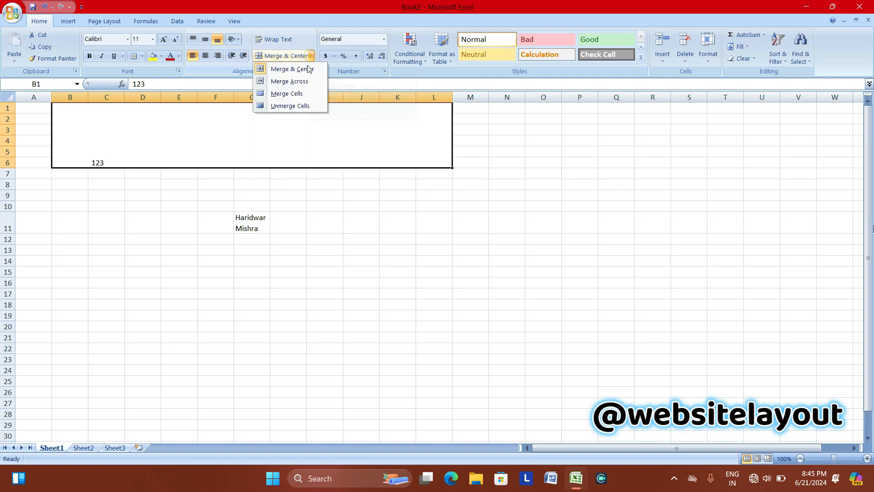
pyautogui.click(283, 106)
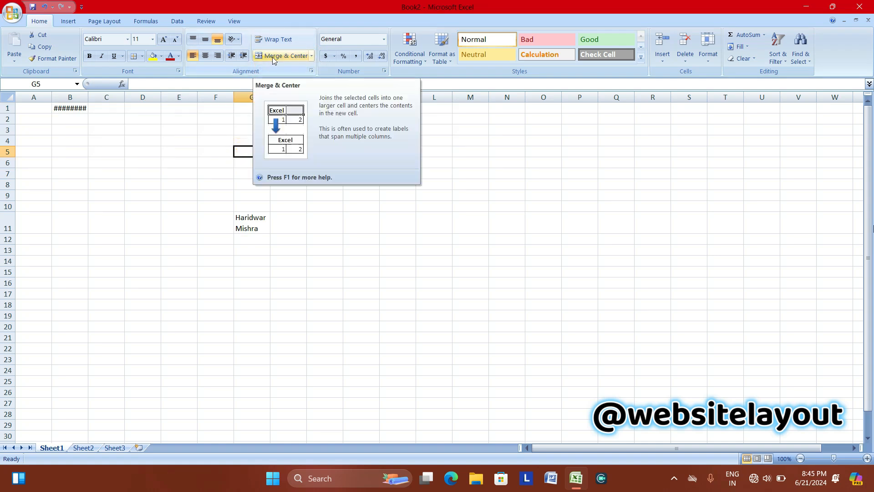
pyautogui.click(312, 56)
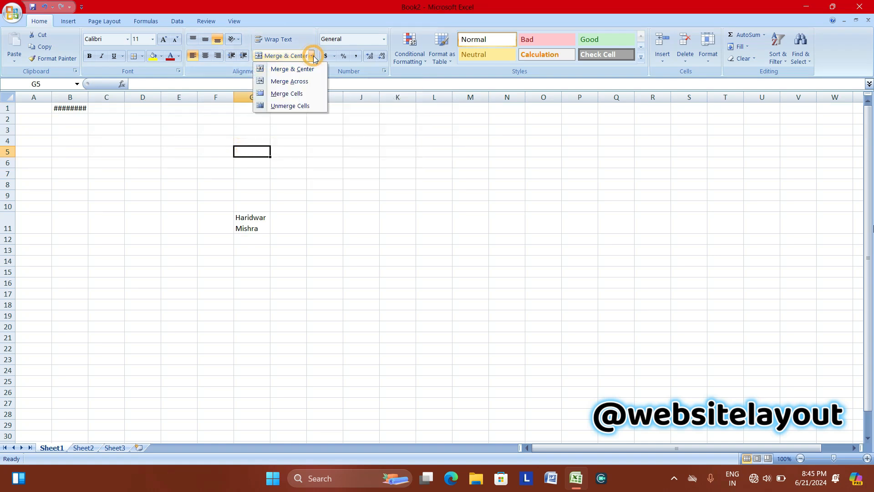
pyautogui.click(307, 157)
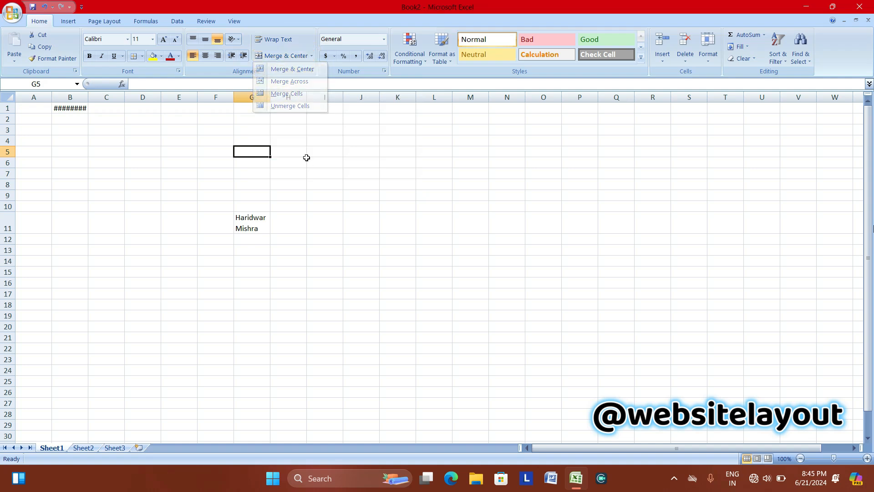
# Widen column B to 12.56 so 123 in B1 displays in full.
pyautogui.click(55, 108)
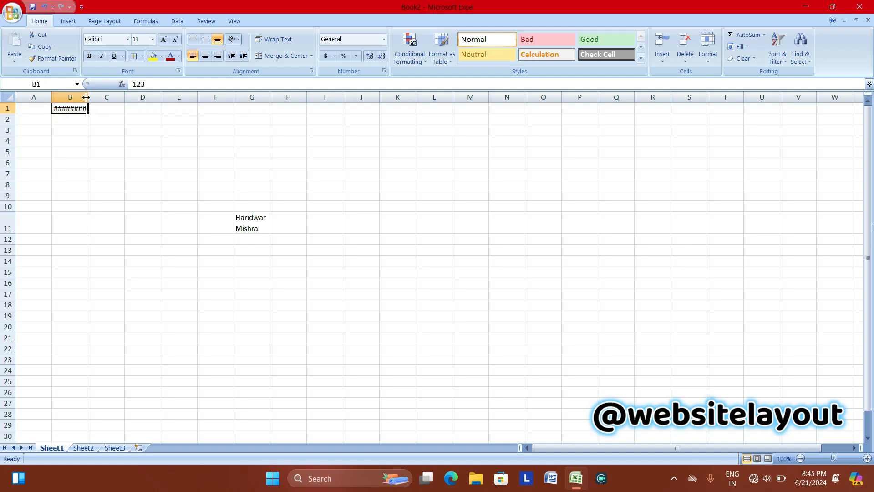
pyautogui.moveTo(87, 95); pyautogui.dragTo(105, 99)
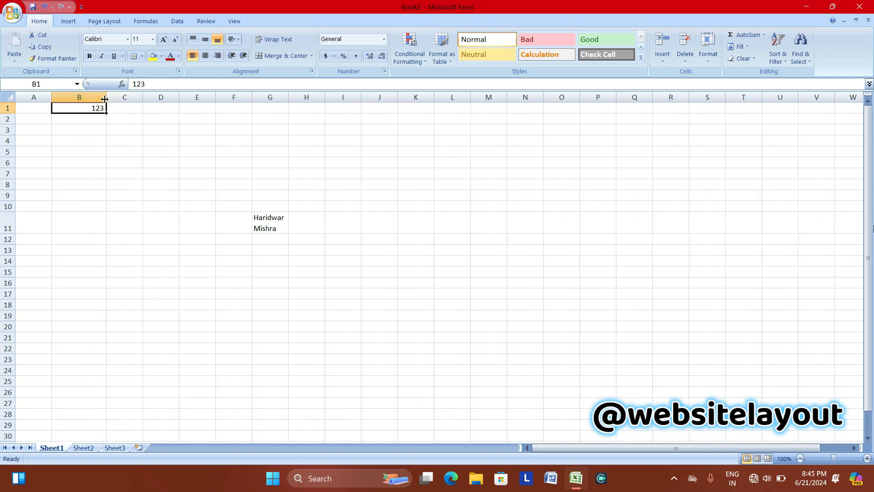
pyautogui.moveTo(104, 112); pyautogui.dragTo(363, 143)
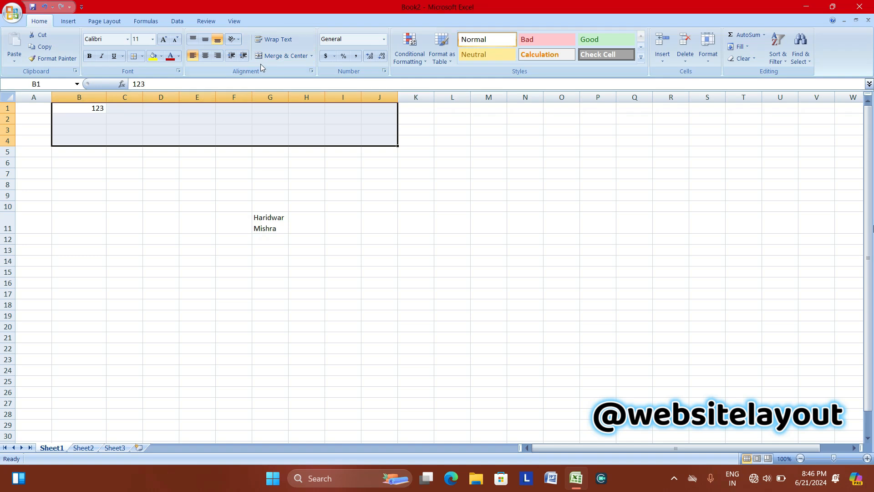
# Merge and centre B1:J4 into one cell showing 123.
pyautogui.click(312, 56)
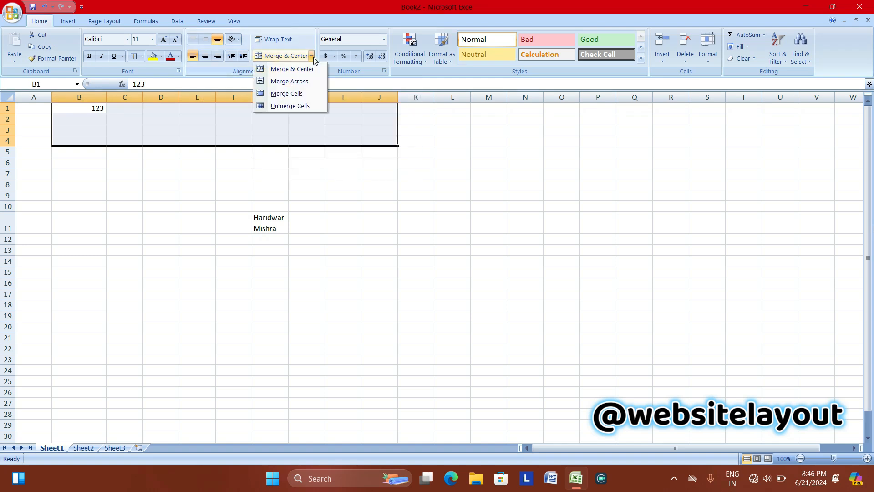
pyautogui.click(275, 70)
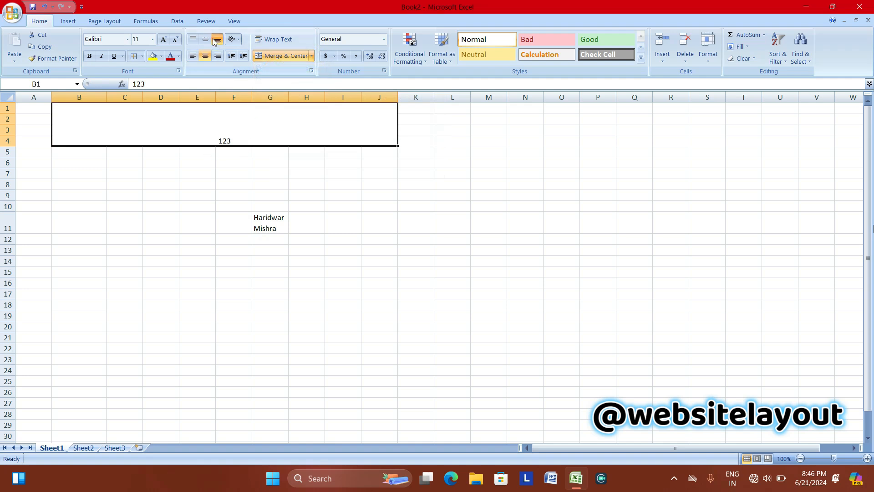
pyautogui.click(312, 56)
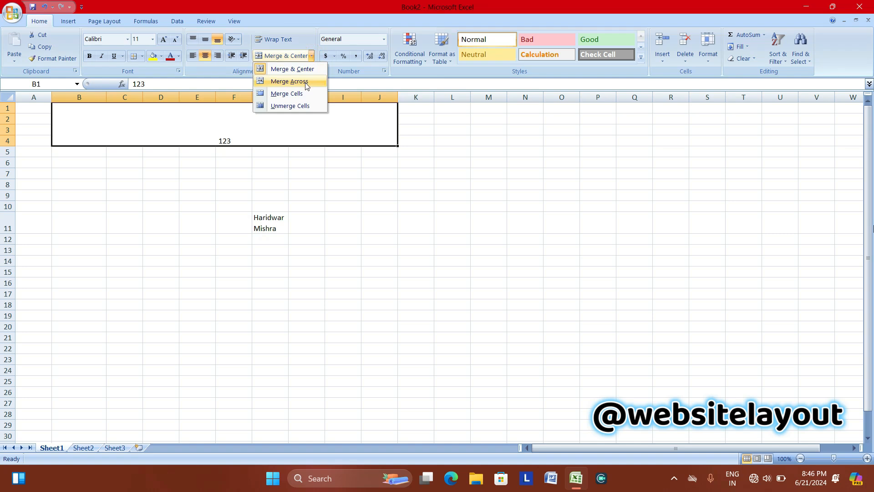
pyautogui.click(205, 170)
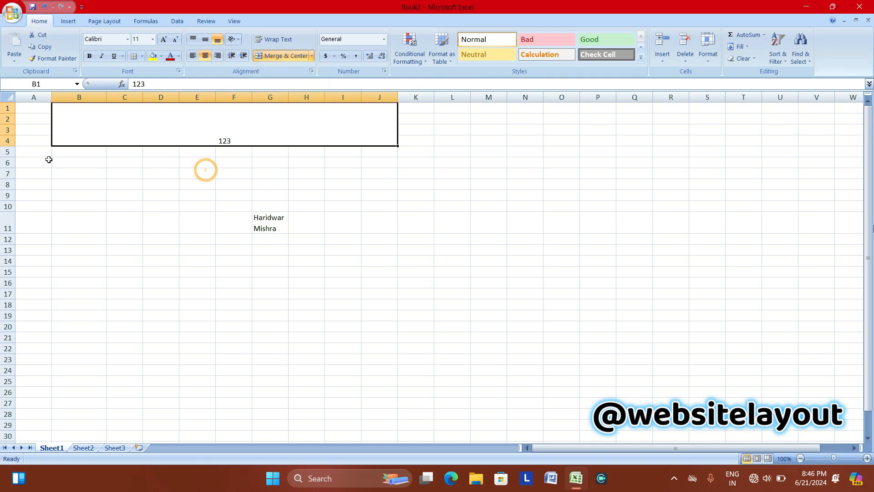
# Select B6:J8 and apply Merge Across to rows 6–8.
pyautogui.moveTo(52, 161); pyautogui.dragTo(362, 188)
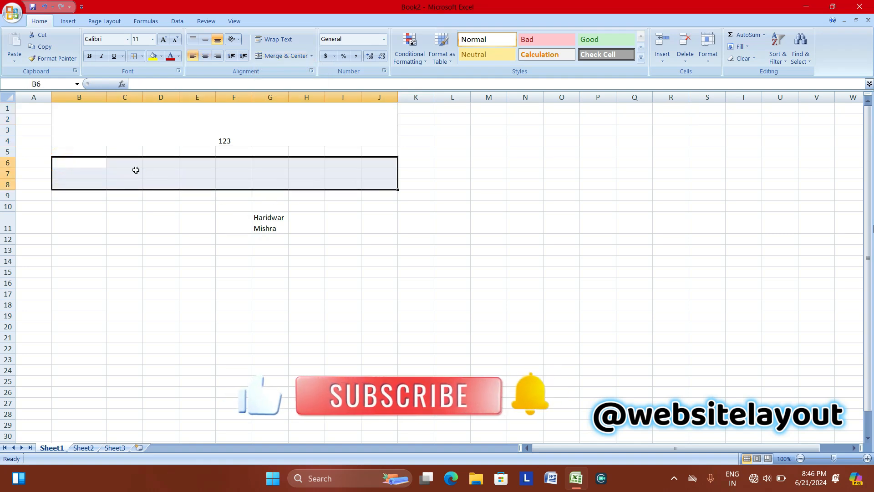
pyautogui.click(85, 165)
pyautogui.click(283, 172)
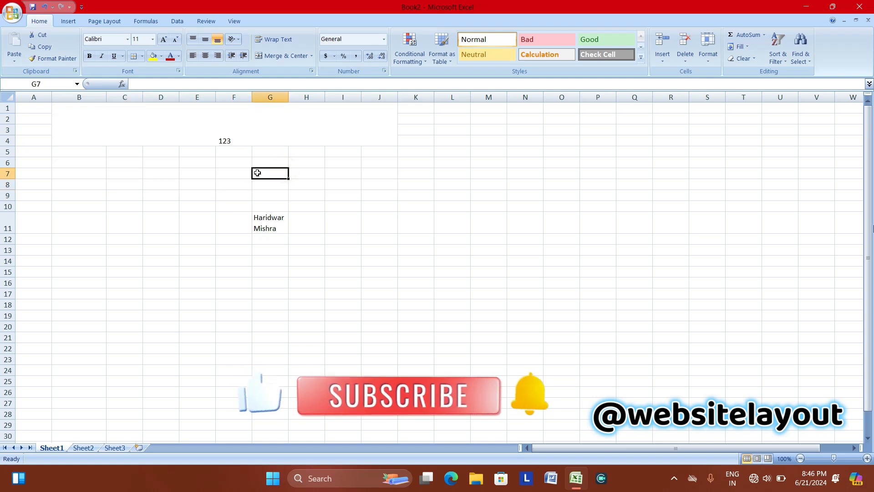
pyautogui.moveTo(91, 162); pyautogui.dragTo(293, 169)
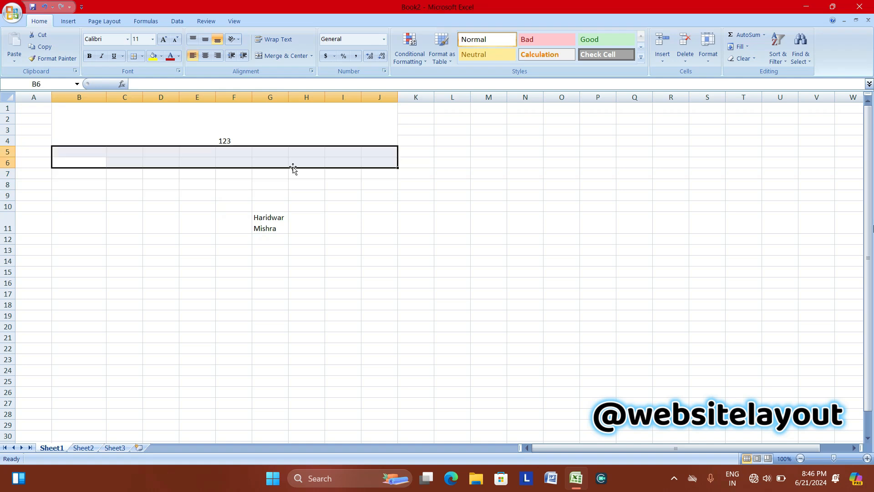
pyautogui.click(146, 164)
pyautogui.click(121, 162)
pyautogui.click(191, 166)
pyautogui.click(230, 162)
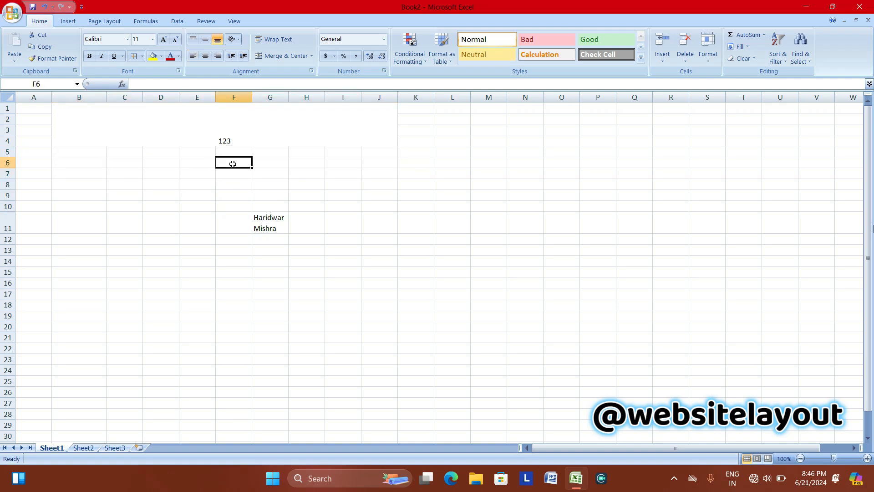
pyautogui.click(292, 162)
pyautogui.moveTo(292, 162); pyautogui.dragTo(368, 181)
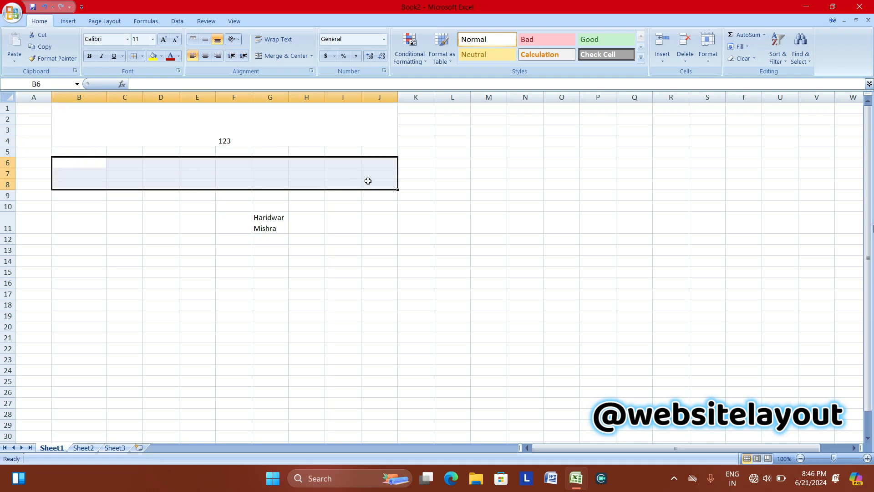
pyautogui.click(312, 56)
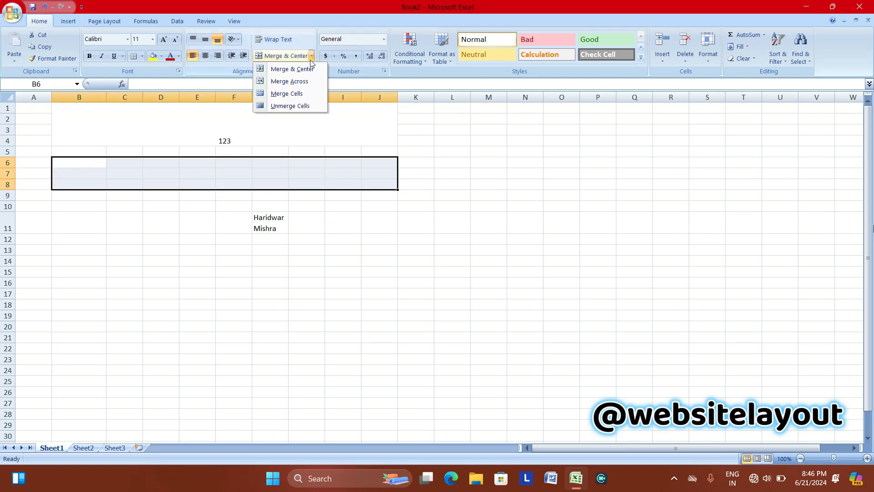
pyautogui.click(306, 82)
# Unmerge rows 6 and 7 across columns B to J.
pyautogui.click(146, 182)
pyautogui.click(146, 174)
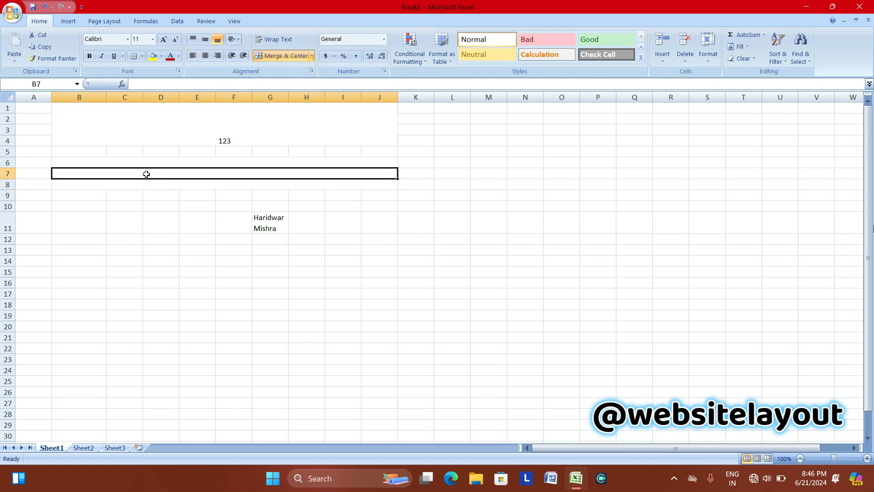
pyautogui.click(164, 160)
pyautogui.click(164, 173)
pyautogui.click(163, 184)
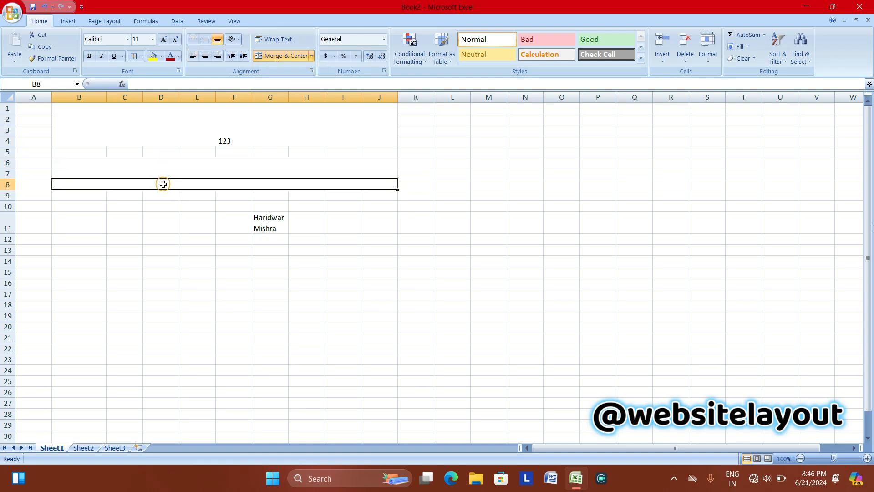
pyautogui.click(165, 171)
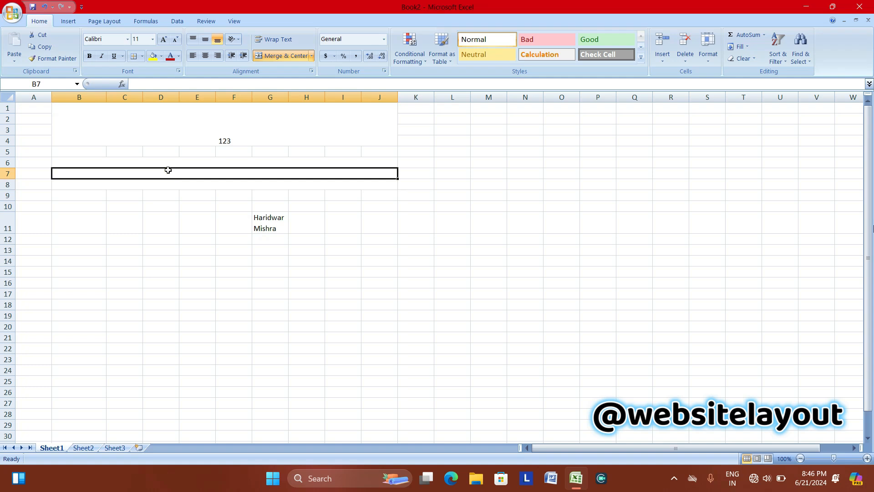
pyautogui.click(176, 163)
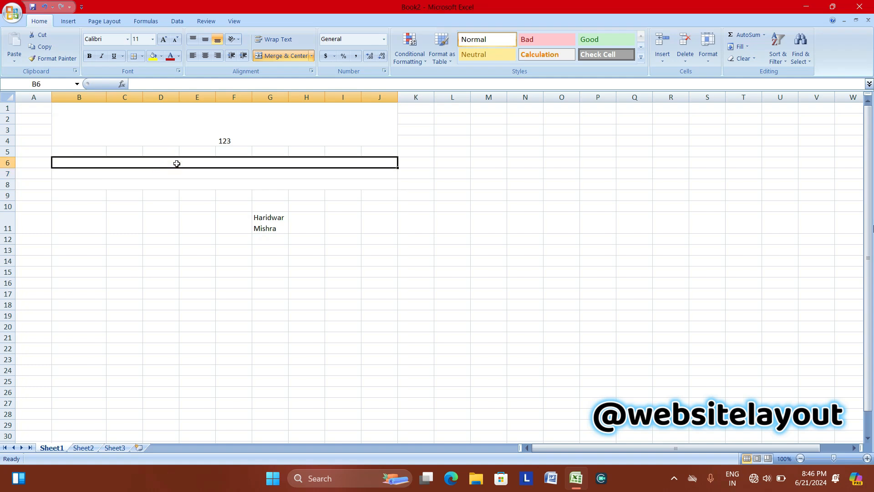
pyautogui.click(312, 55)
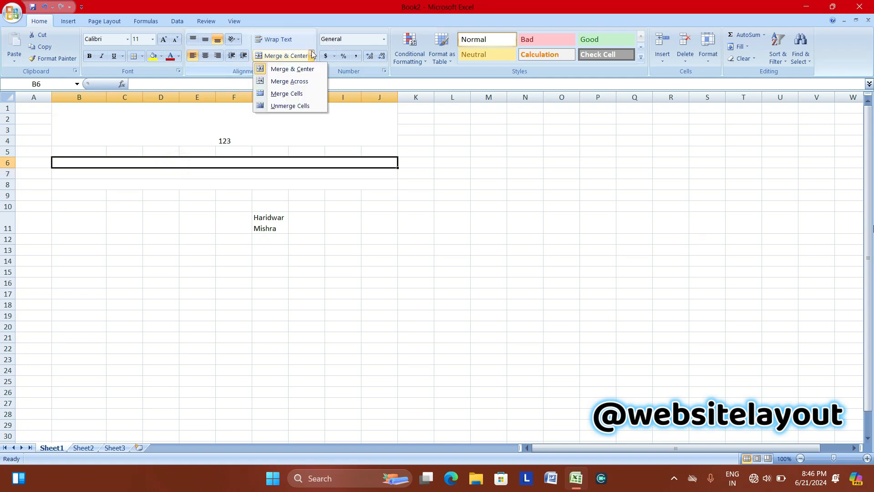
pyautogui.click(290, 106)
pyautogui.click(131, 178)
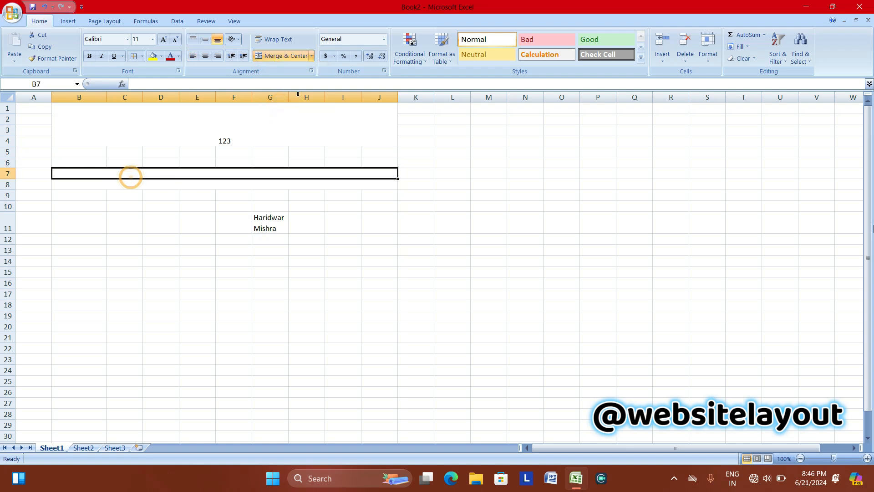
pyautogui.click(312, 56)
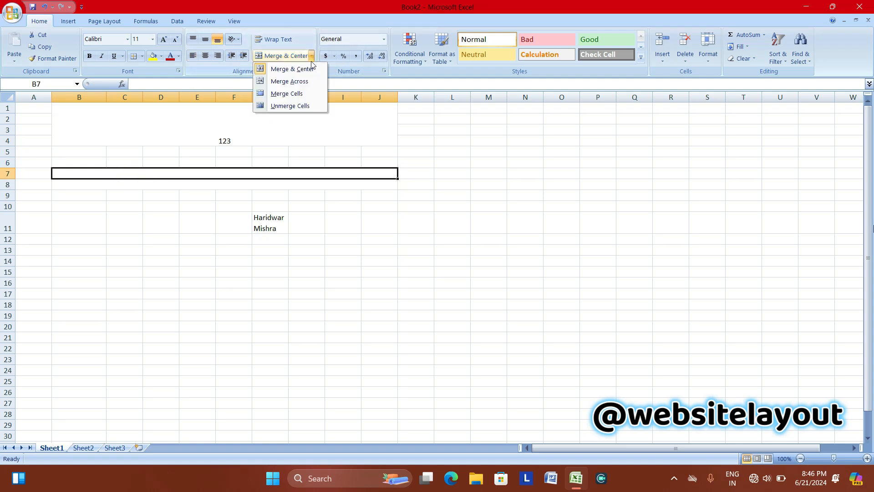
pyautogui.click(279, 105)
pyautogui.click(156, 163)
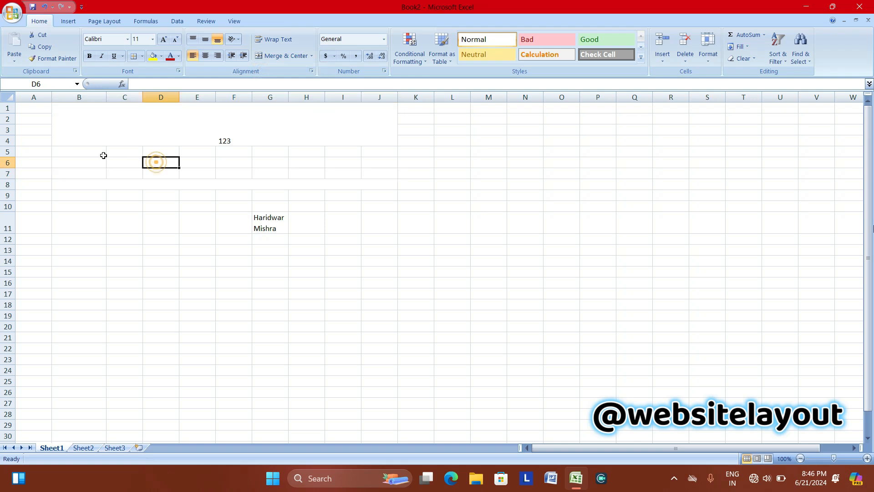
pyautogui.moveTo(73, 163); pyautogui.dragTo(344, 187)
# Enter 123 in cell B6.
pyautogui.click(223, 117)
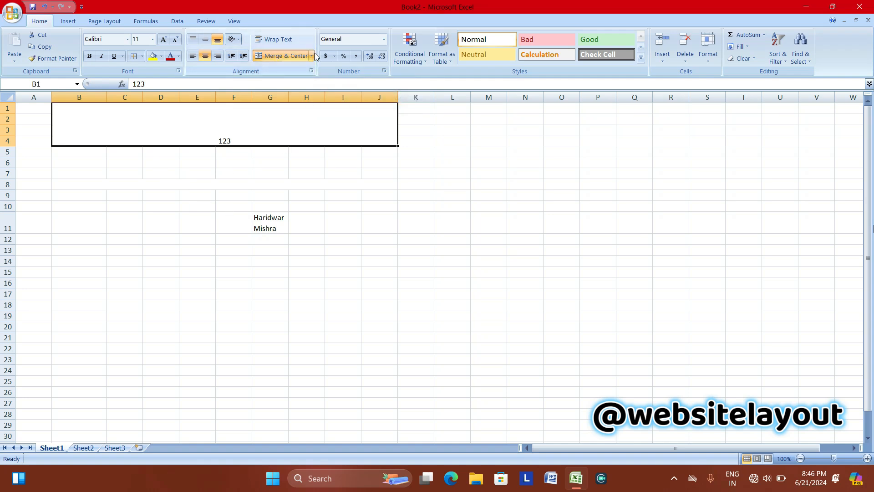
pyautogui.moveTo(71, 162); pyautogui.dragTo(282, 203)
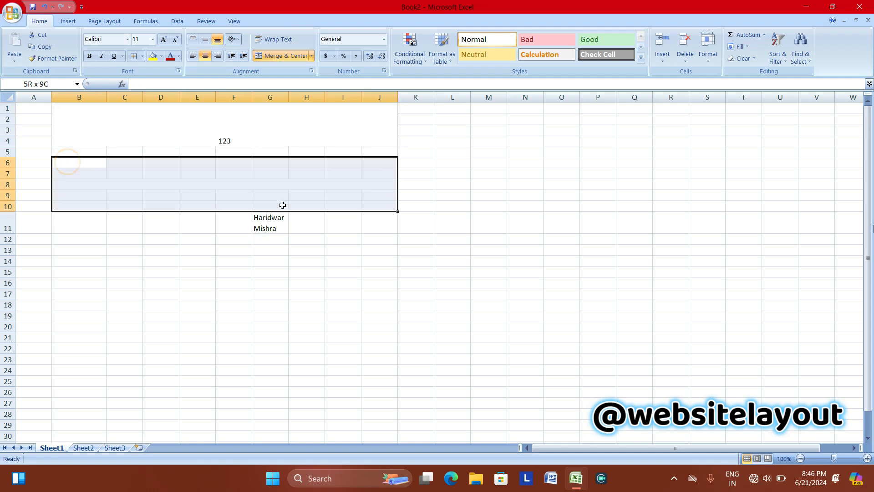
pyautogui.click(311, 59)
pyautogui.click(139, 176)
pyautogui.click(81, 167)
pyautogui.write('123')
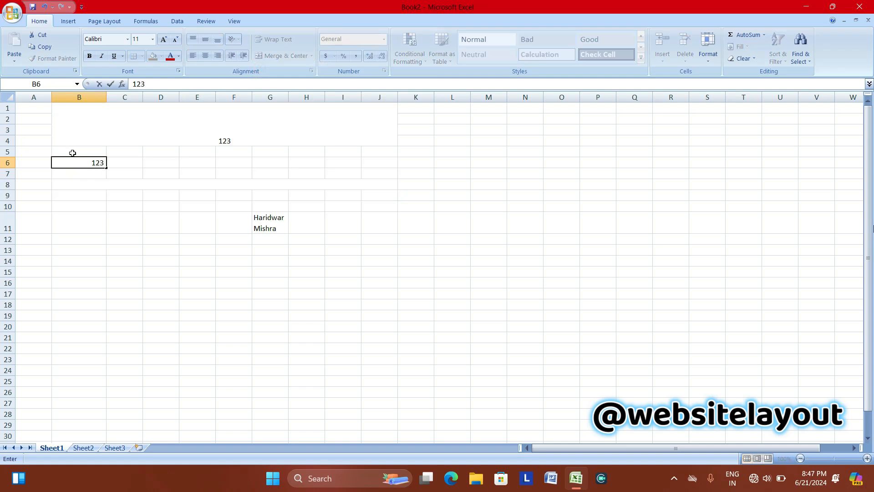
pyautogui.moveTo(79, 163); pyautogui.dragTo(127, 176)
pyautogui.click(66, 182)
# Merge B6:J9 into one cell without centring, using Merge Cells.
pyautogui.moveTo(63, 165); pyautogui.dragTo(361, 195)
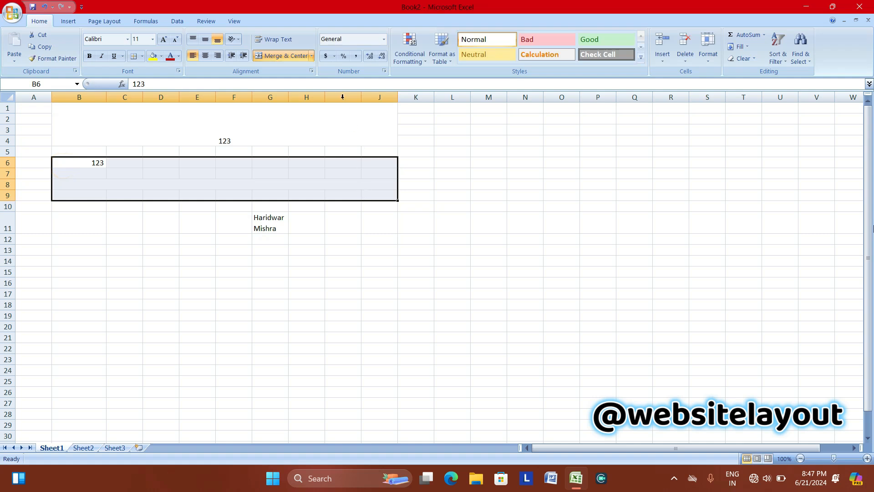
pyautogui.click(312, 56)
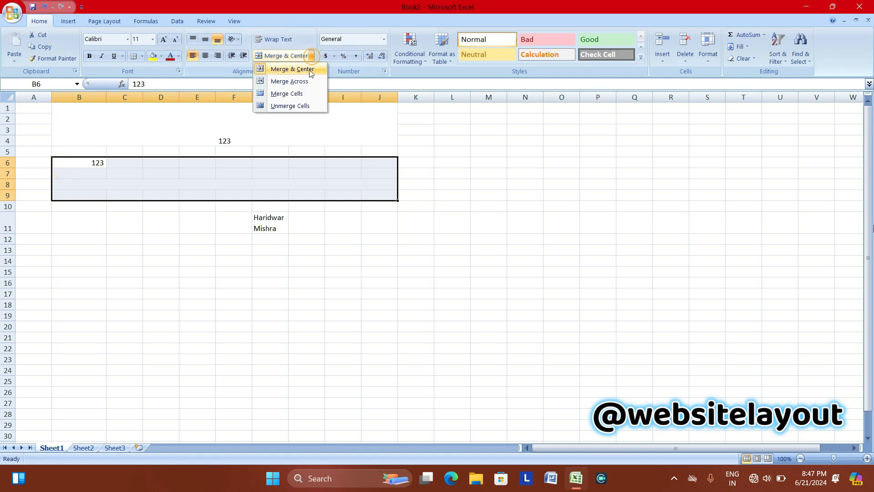
pyautogui.click(283, 94)
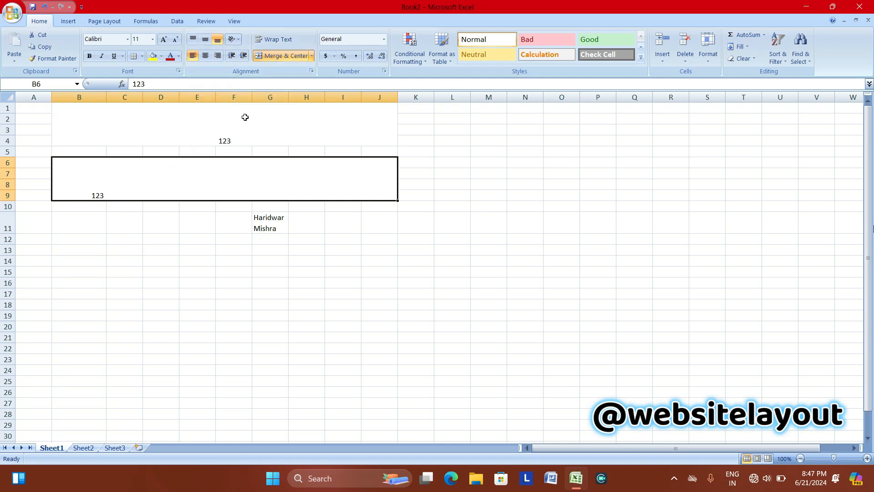
# Unmerge both B6:J9 and B1:J4 back into separate cells.
pyautogui.click(312, 55)
pyautogui.click(294, 105)
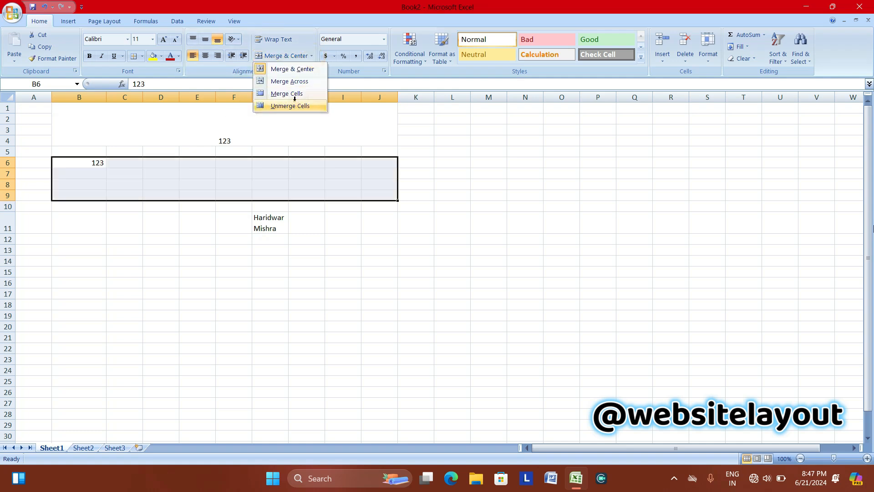
pyautogui.click(231, 121)
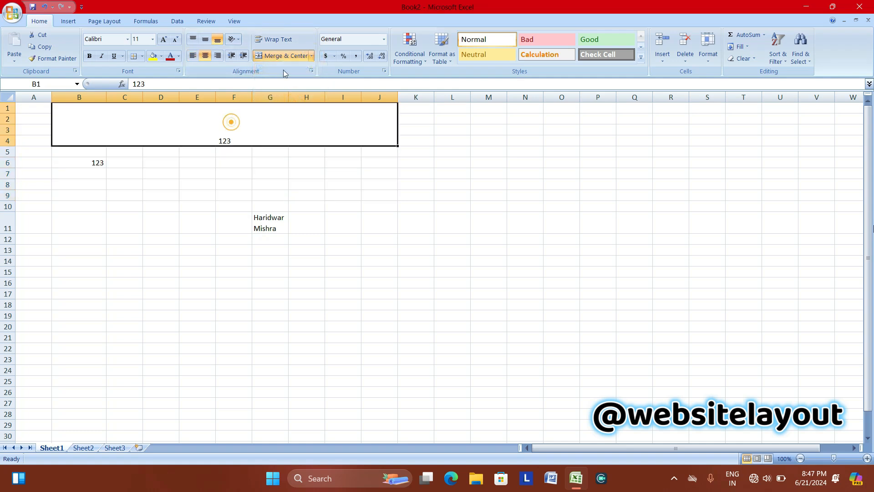
pyautogui.click(312, 57)
pyautogui.click(296, 106)
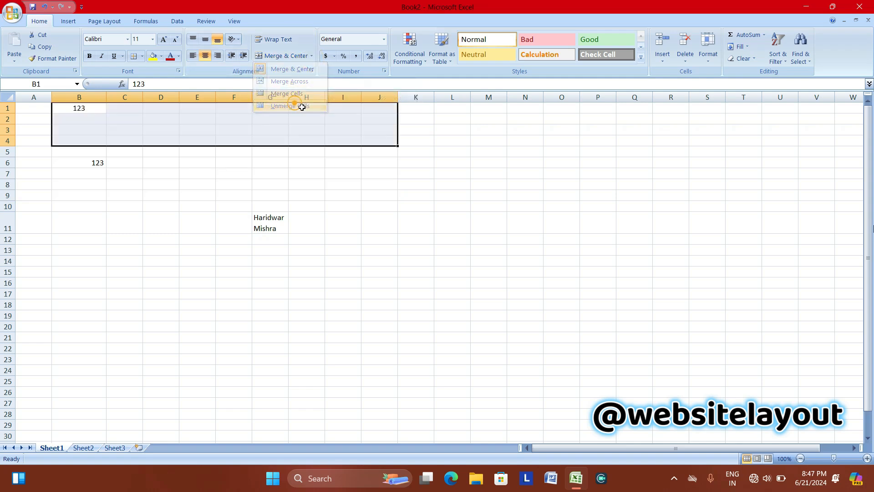
pyautogui.click(328, 205)
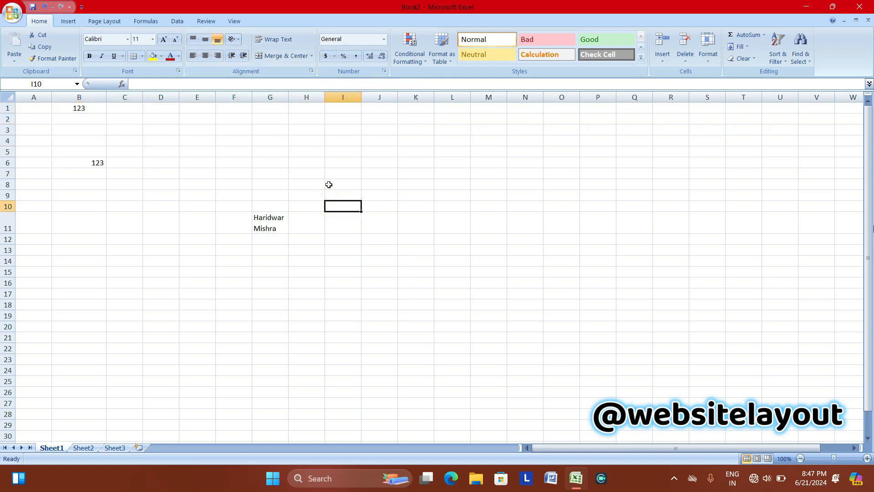
pyautogui.click(385, 40)
pyautogui.click(425, 120)
pyautogui.click(385, 40)
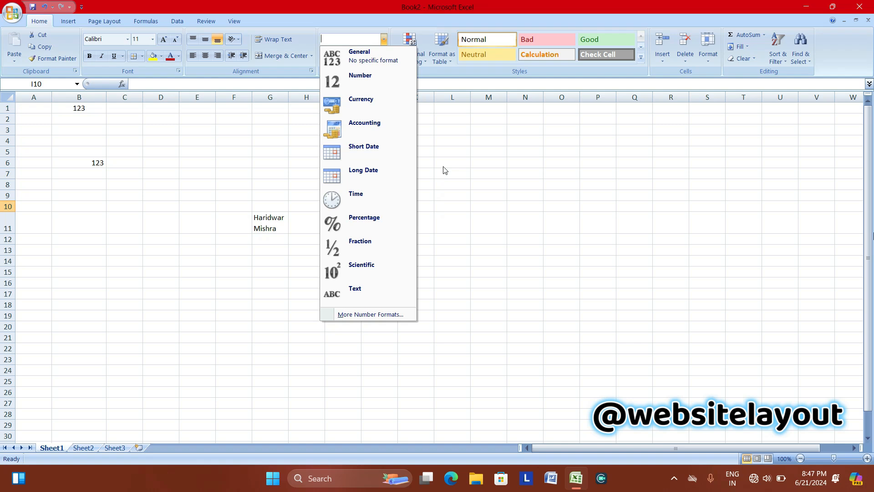
pyautogui.click(444, 139)
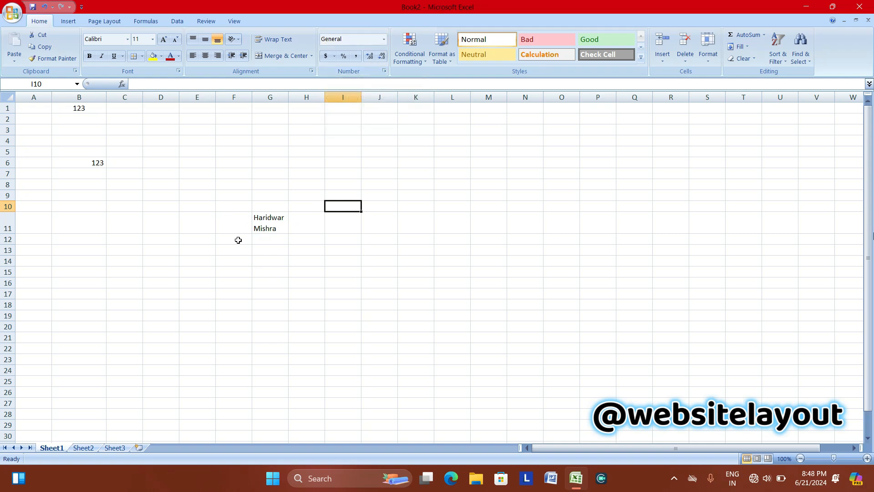
pyautogui.moveTo(253, 207); pyautogui.dragTo(296, 344)
pyautogui.click(392, 302)
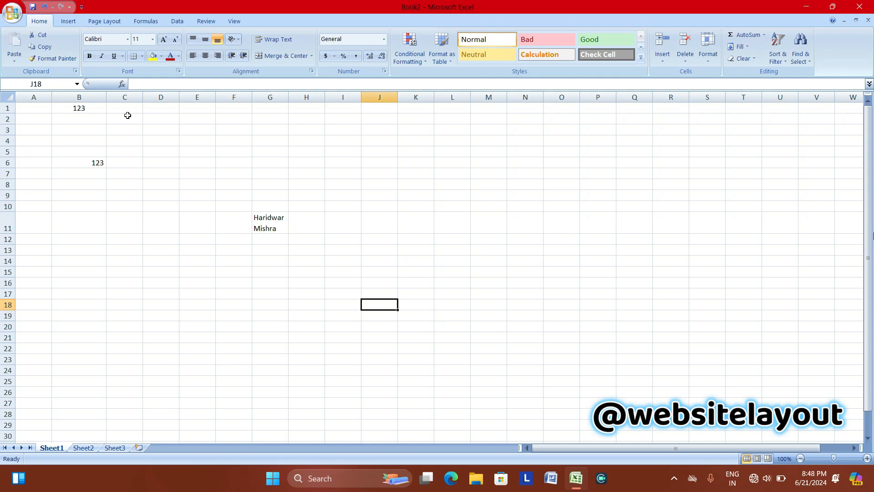
pyautogui.moveTo(128, 115); pyautogui.dragTo(552, 409)
pyautogui.click(523, 325)
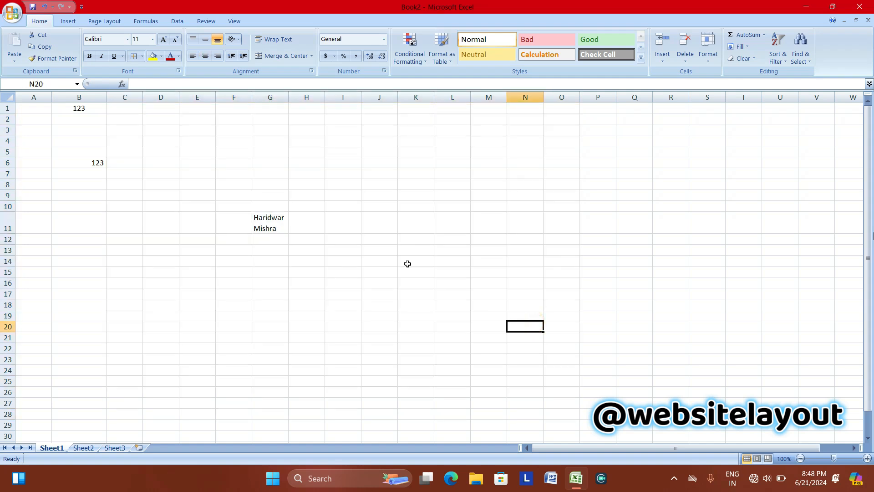
pyautogui.click(383, 40)
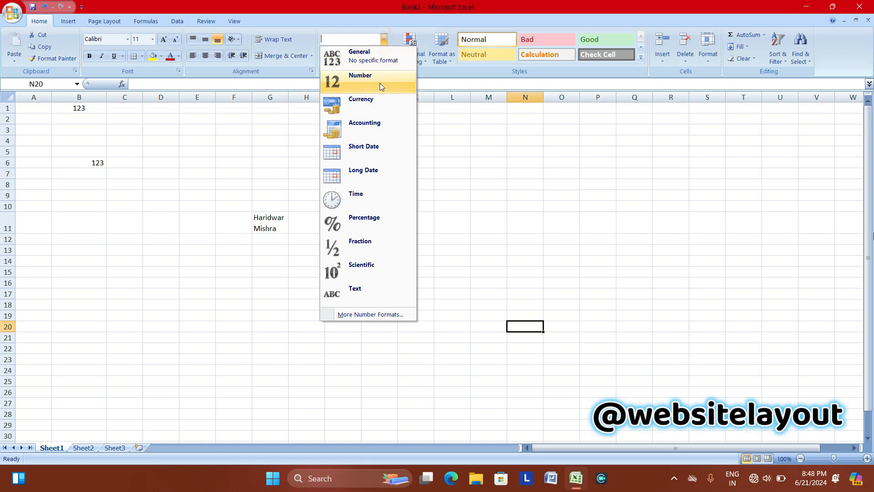
pyautogui.click(449, 263)
pyautogui.click(449, 254)
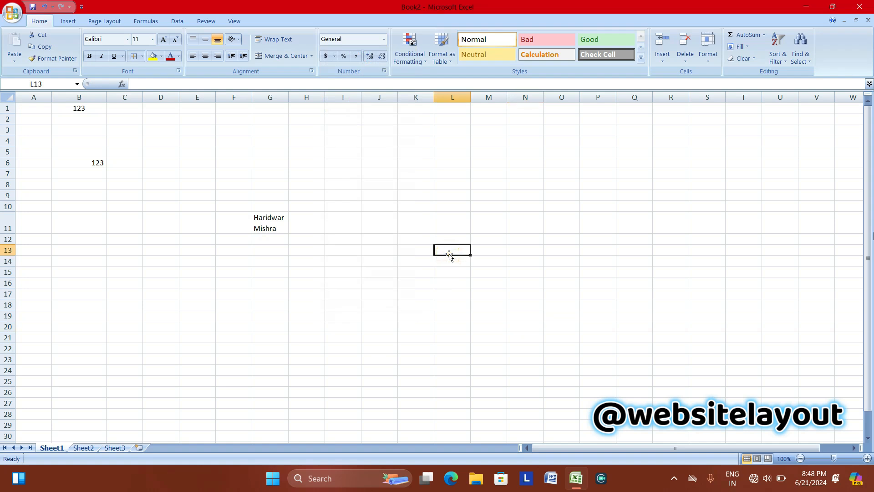
# Enter 1000 in L13, then re-enter it as 1,000 with a comma separator.
pyautogui.write('1000')
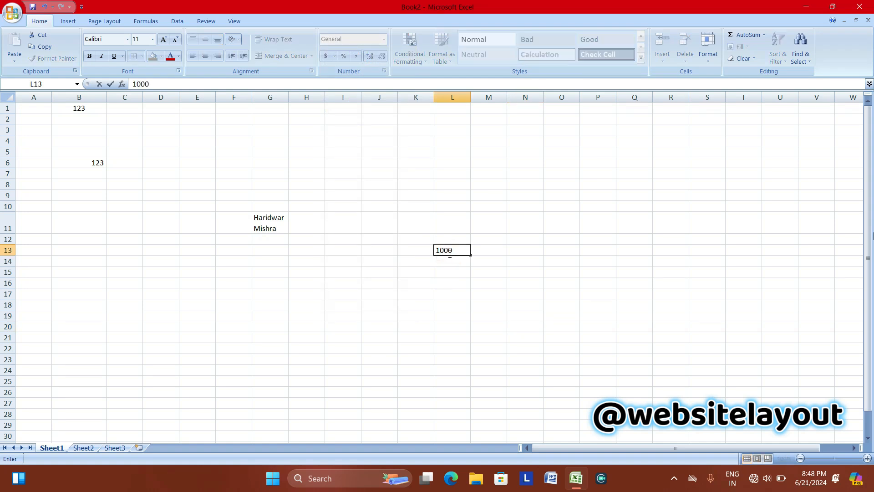
pyautogui.press('Left')
pyautogui.press('Left')
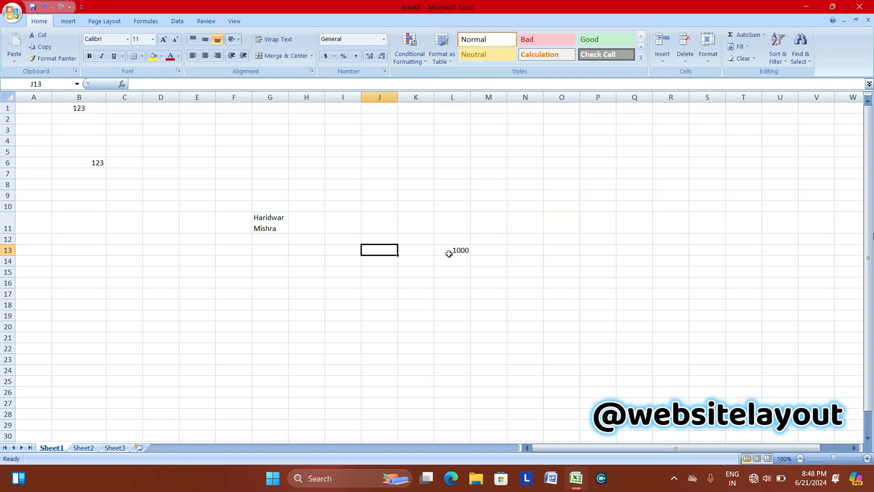
pyautogui.click(449, 251)
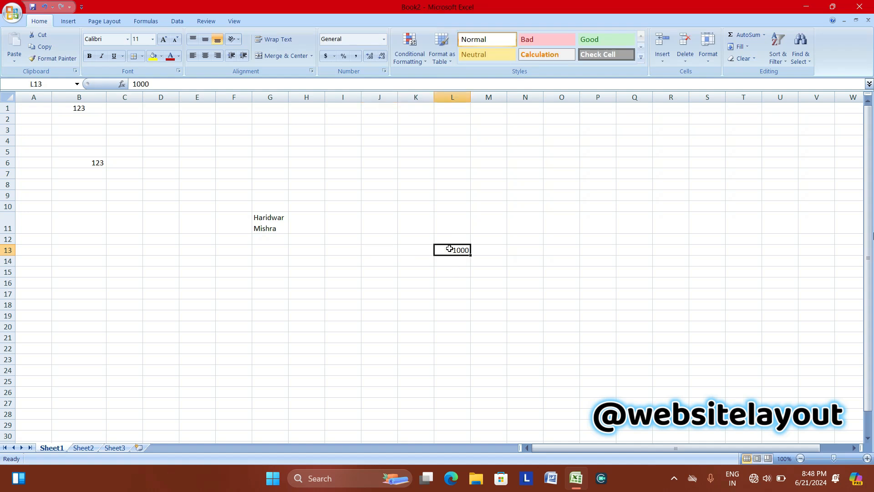
pyautogui.write('1')
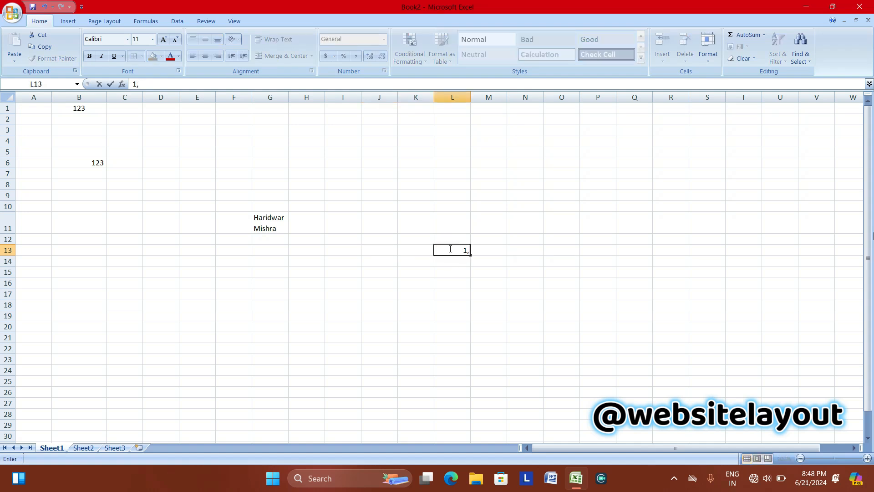
pyautogui.write(',000')
pyautogui.click(671, 391)
# Zoom the sheet view in to 160% and check L13.
pyautogui.click(867, 459)
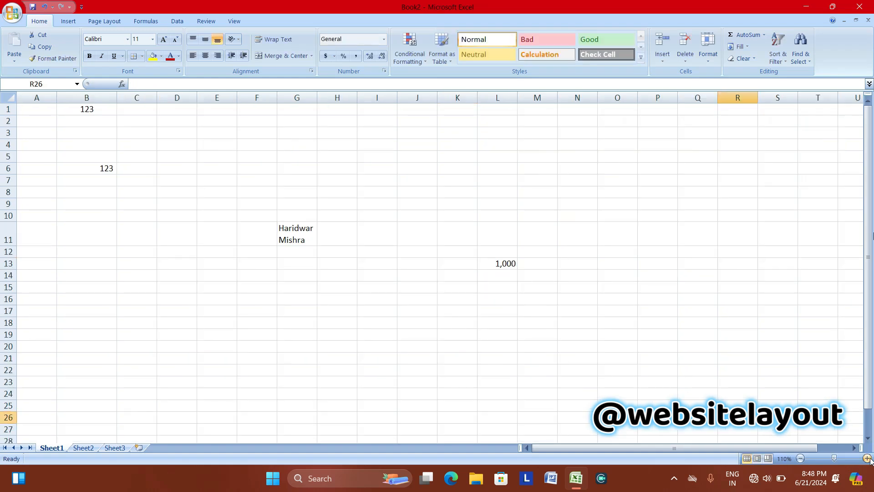
pyautogui.click(868, 459)
pyautogui.click(867, 459)
pyautogui.click(868, 459)
pyautogui.click(867, 459)
pyautogui.click(867, 459)
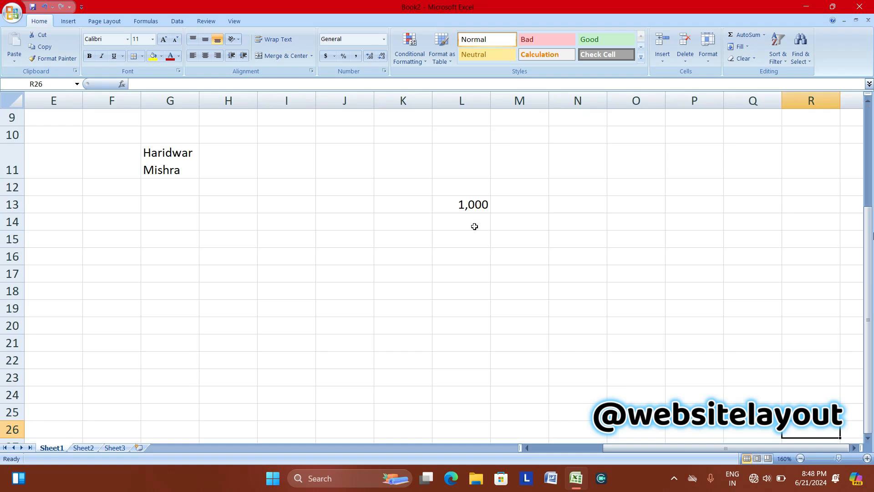
pyautogui.click(452, 203)
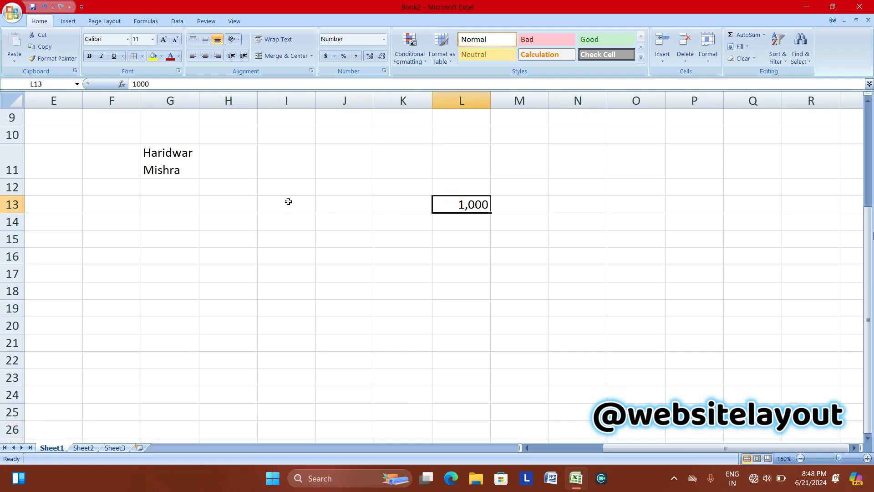
# Select I13:I22 and bring up the Number category of Format Cells.
pyautogui.moveTo(289, 202); pyautogui.dragTo(408, 384)
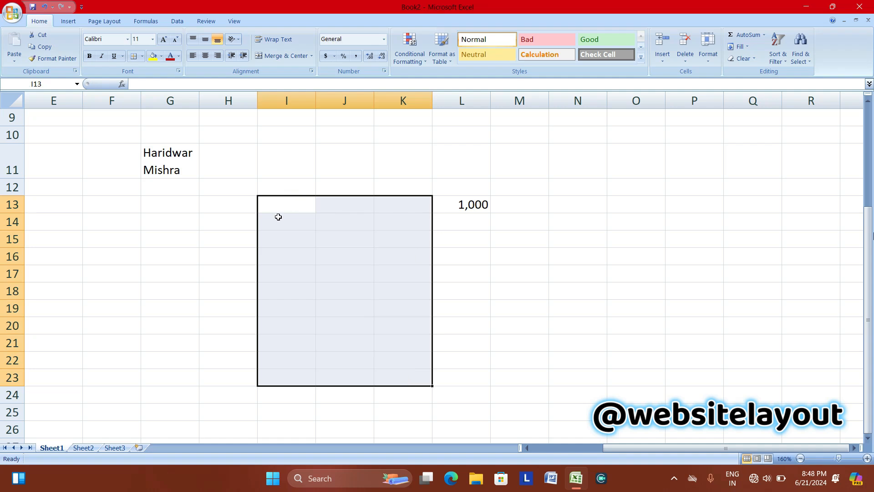
pyautogui.click(290, 205)
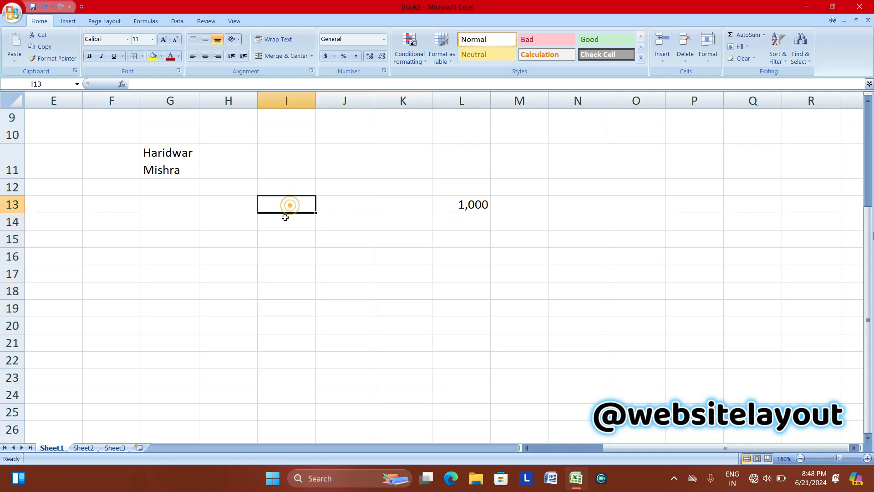
pyautogui.moveTo(285, 200); pyautogui.dragTo(295, 358)
pyautogui.click(385, 39)
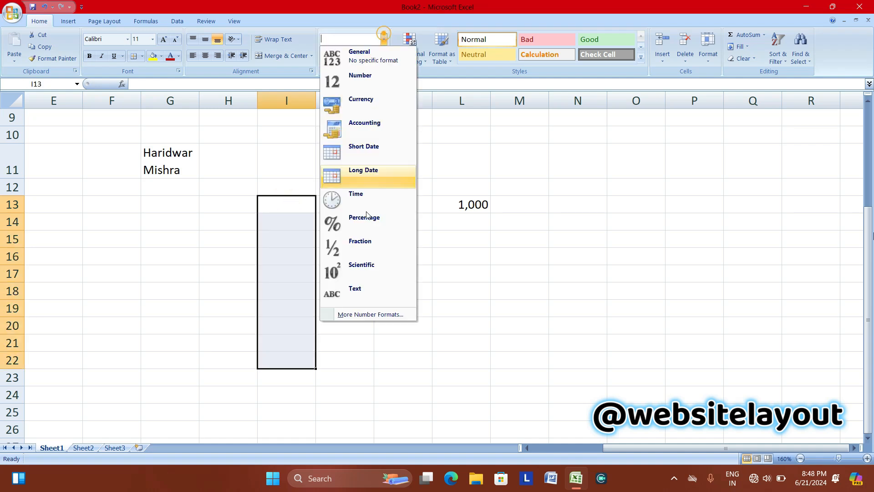
pyautogui.click(353, 314)
pyautogui.click(182, 221)
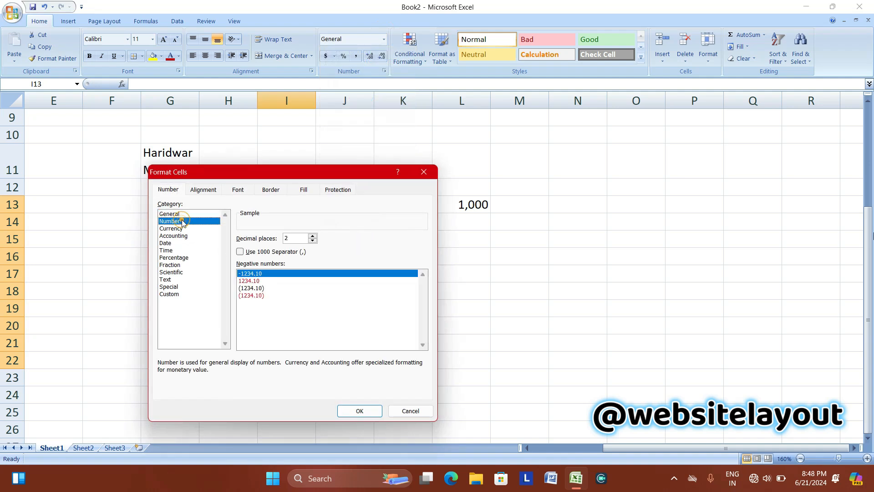
# Set 0 decimal places, tick Use 1000 Separator, and choose red negative numbers.
pyautogui.click(240, 252)
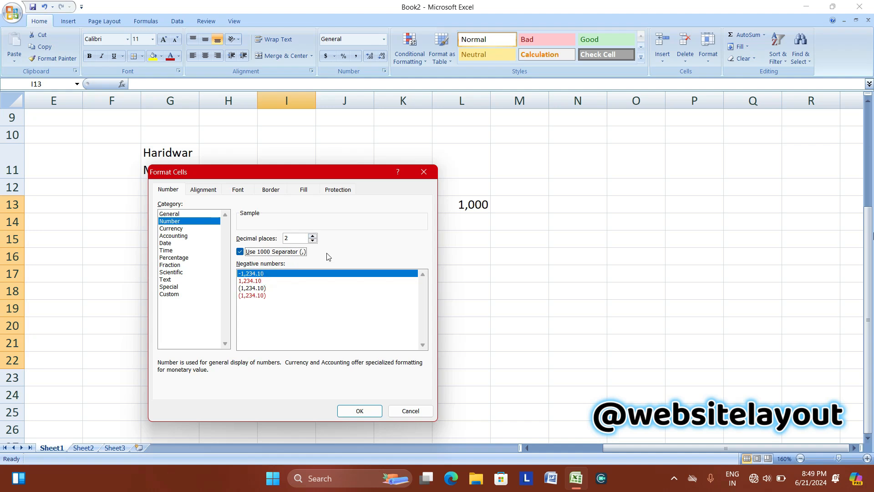
pyautogui.click(313, 235)
pyautogui.click(312, 235)
pyautogui.click(313, 235)
pyautogui.click(313, 235)
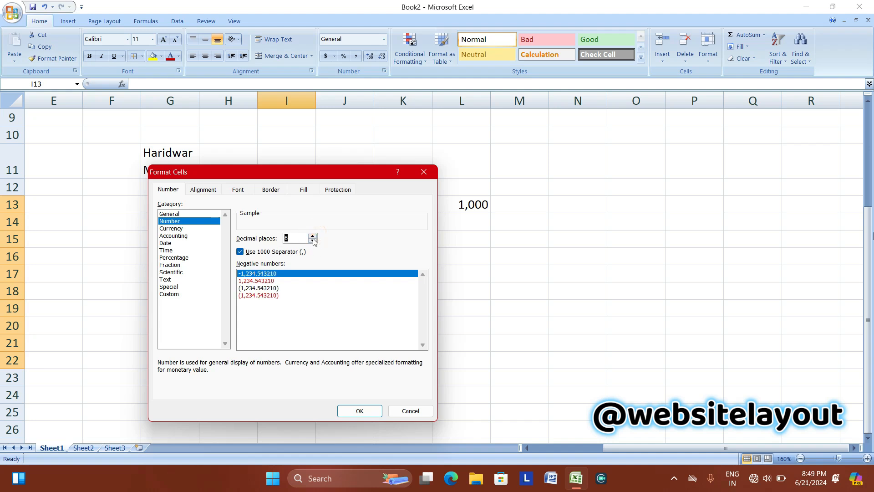
pyautogui.click(313, 241)
pyautogui.click(313, 241)
pyautogui.click(314, 241)
pyautogui.click(314, 240)
pyautogui.click(313, 241)
pyautogui.click(314, 241)
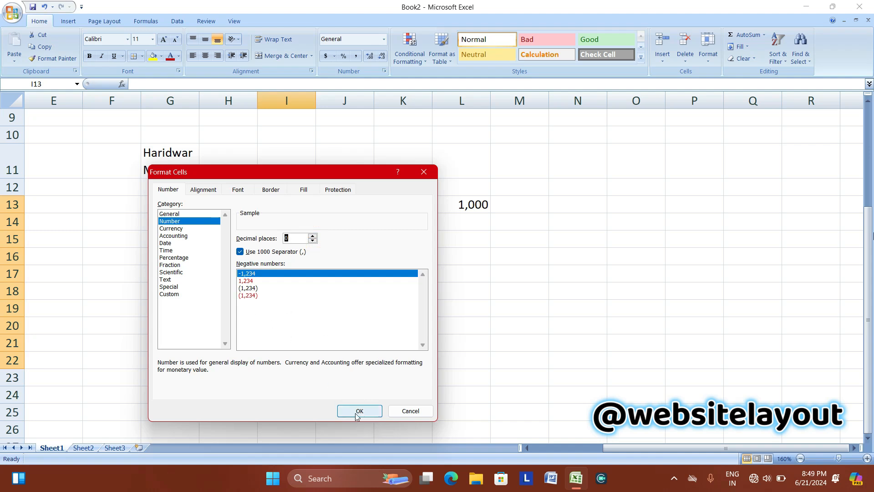
pyautogui.click(246, 281)
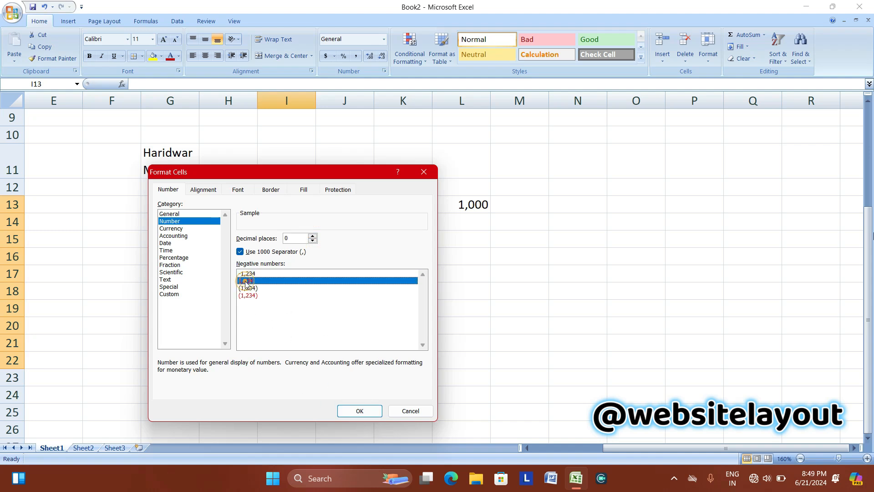
# Apply the number format and enter 1000 and -1200 in I13:I14.
pyautogui.click(361, 412)
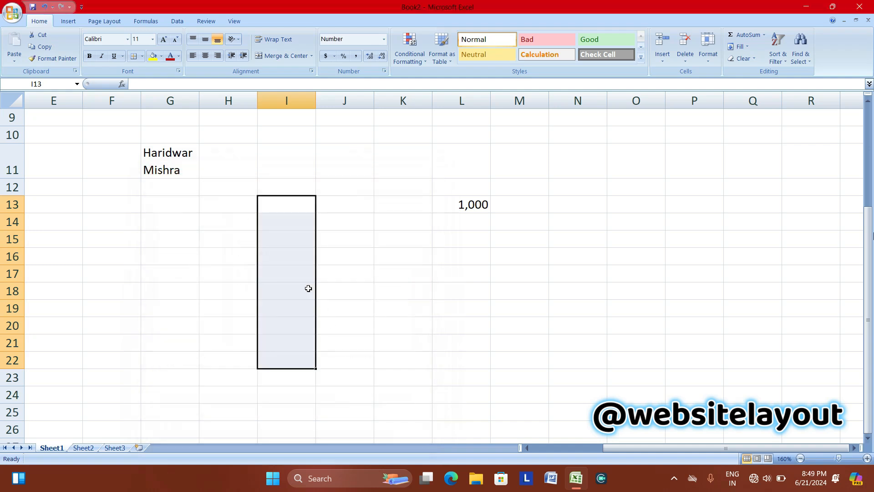
pyautogui.click(278, 202)
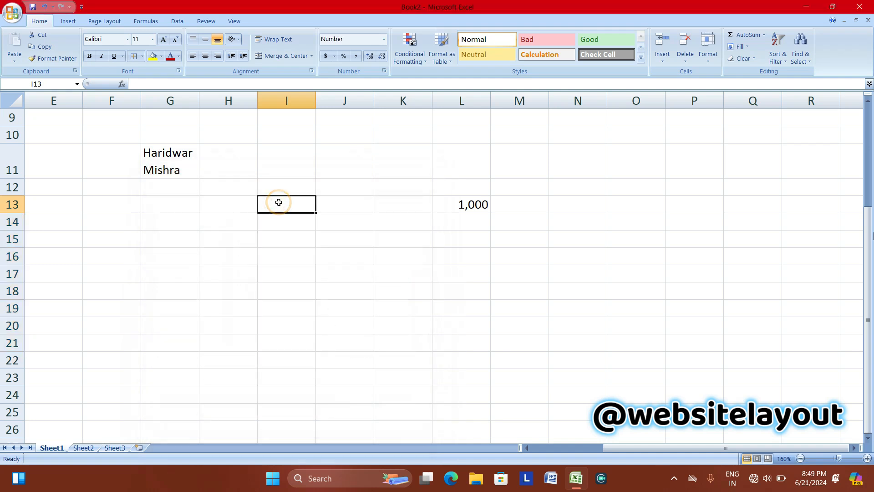
pyautogui.write('1000')
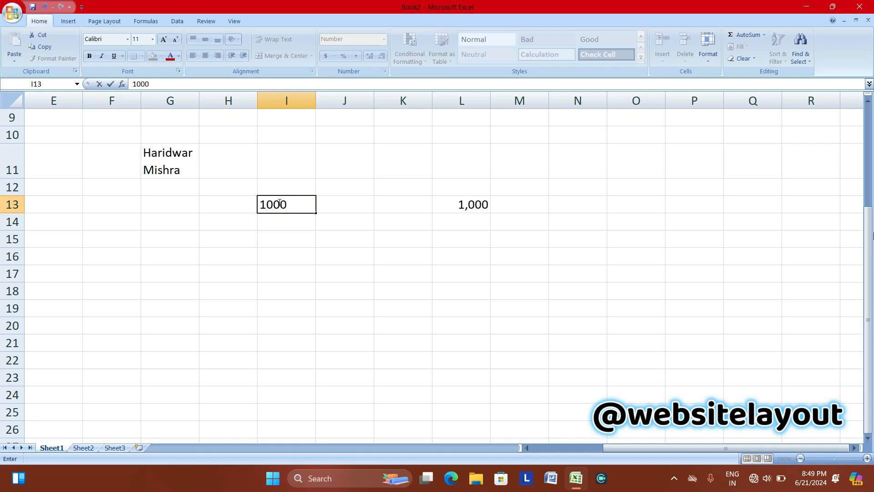
pyautogui.press('Return')
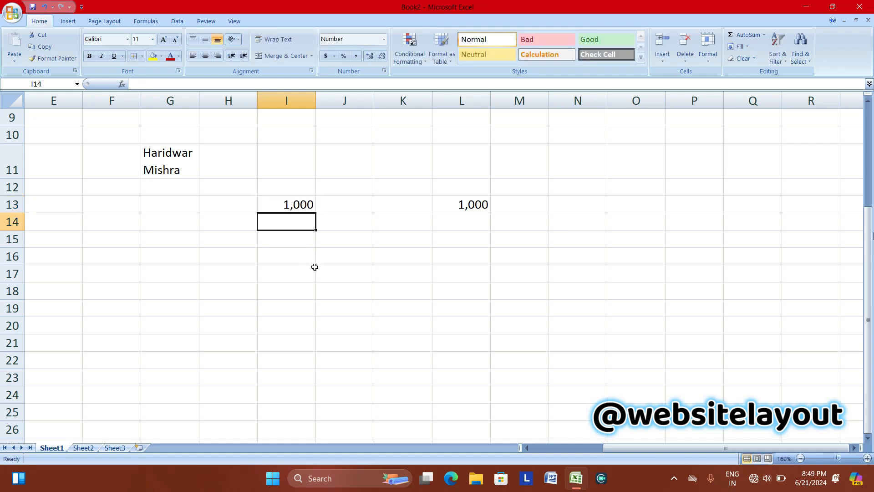
pyautogui.write('-1200')
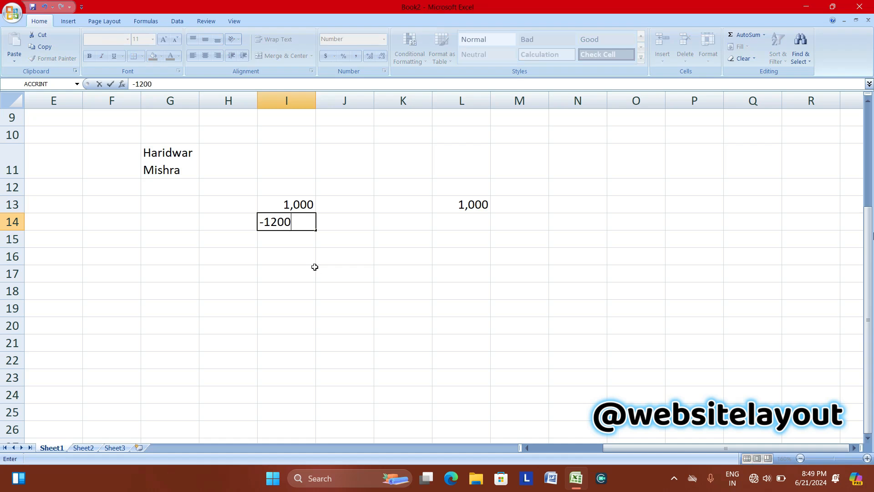
pyautogui.press('Return')
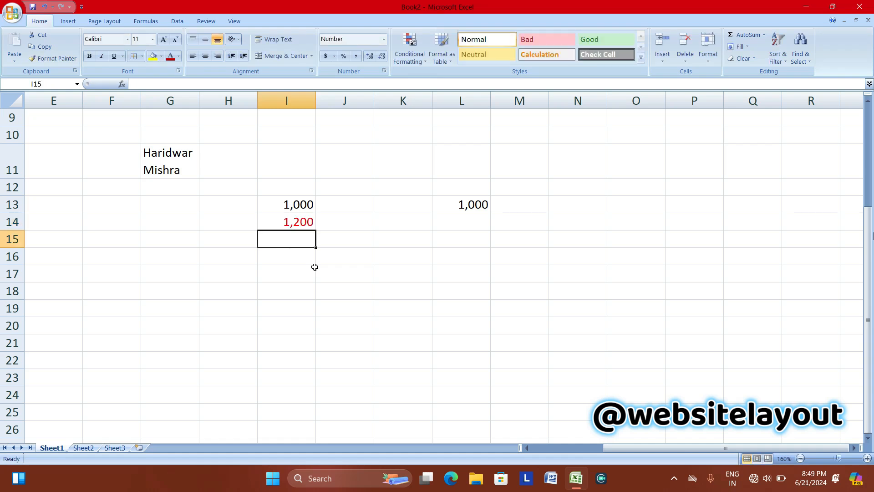
# Enter 3500 and 999 in I15:I16, leaving the number format unchanged.
pyautogui.click(384, 39)
pyautogui.click(364, 314)
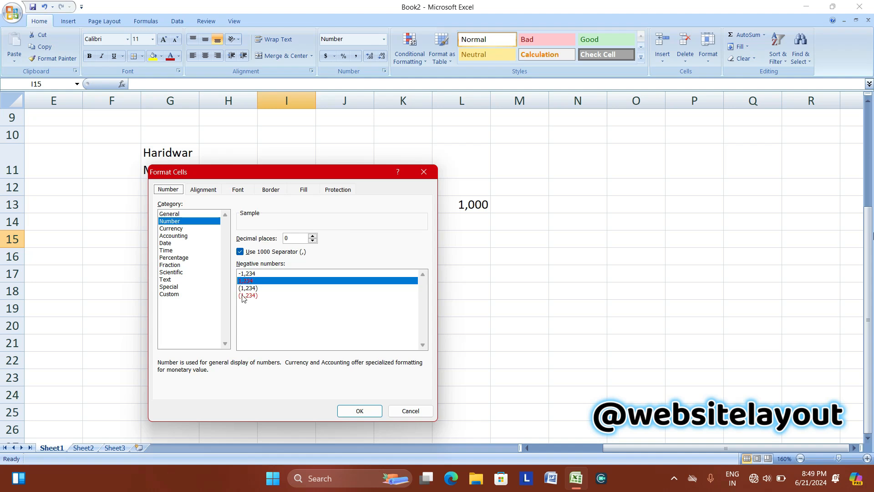
pyautogui.click(410, 411)
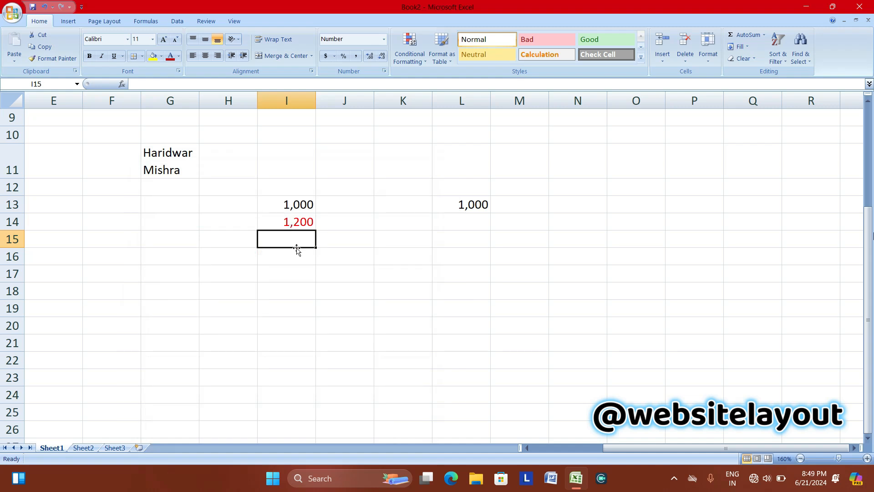
pyautogui.write('3500')
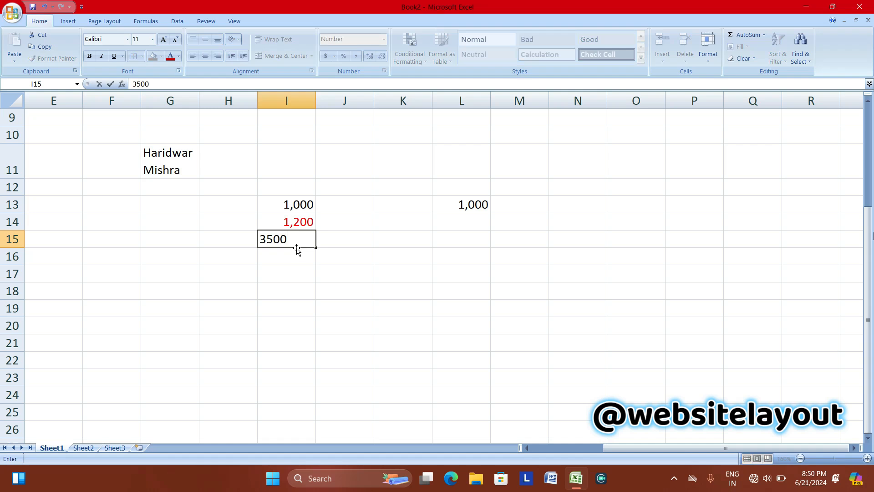
pyautogui.press('Return')
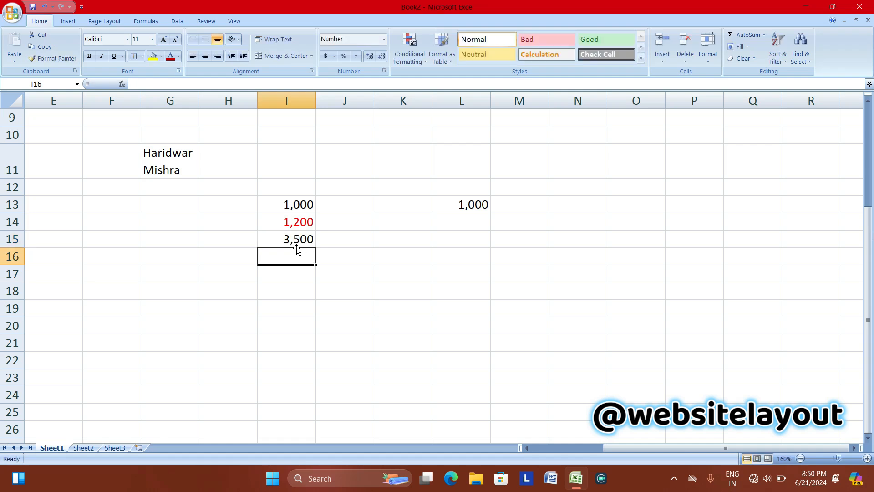
pyautogui.write('999')
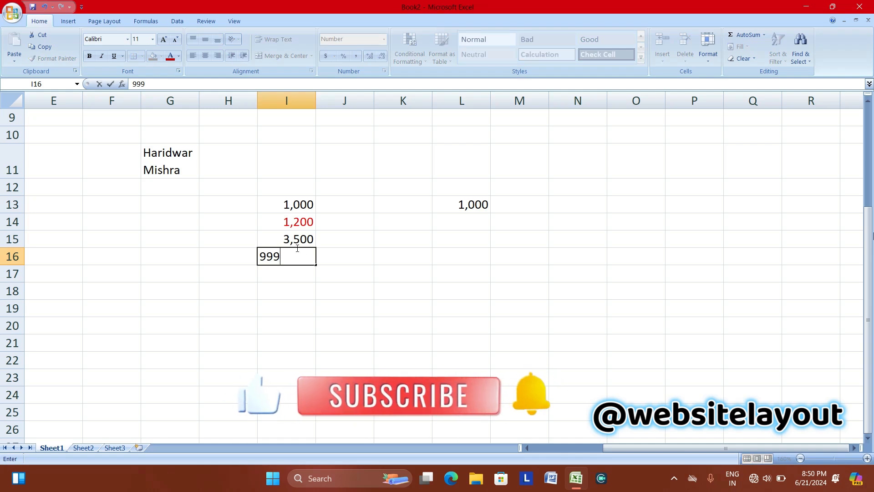
pyautogui.press('Return')
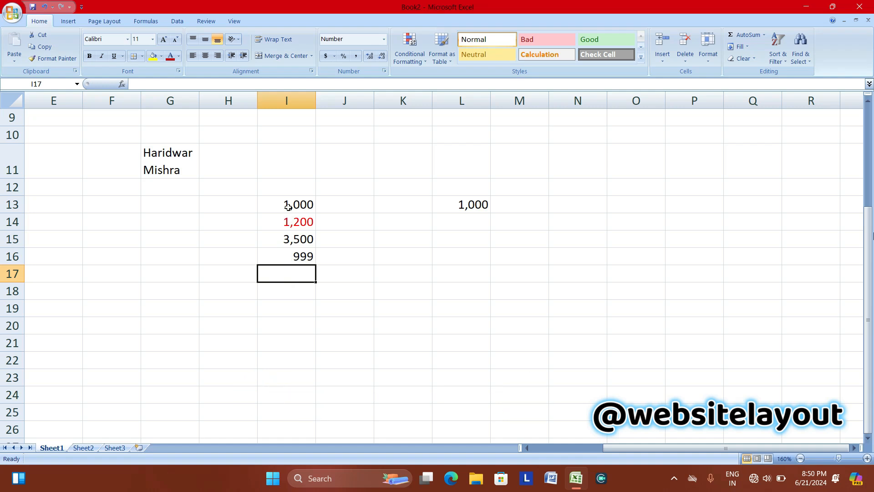
pyautogui.click(384, 40)
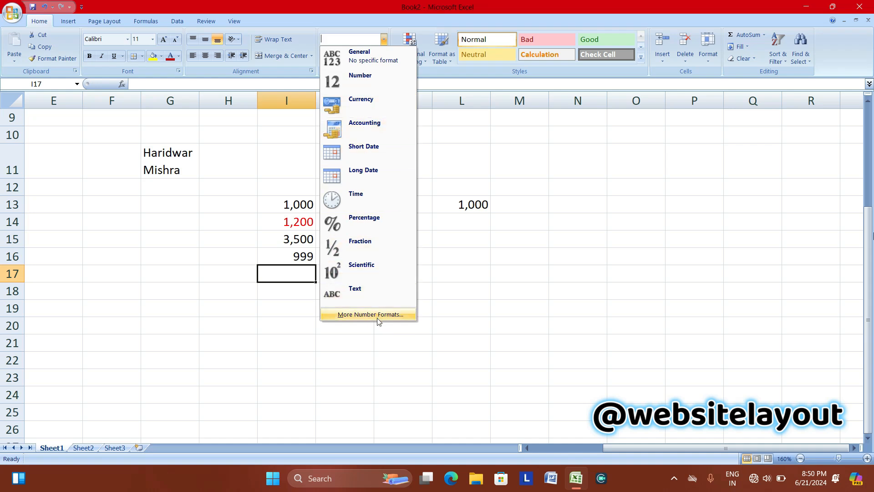
pyautogui.click(420, 224)
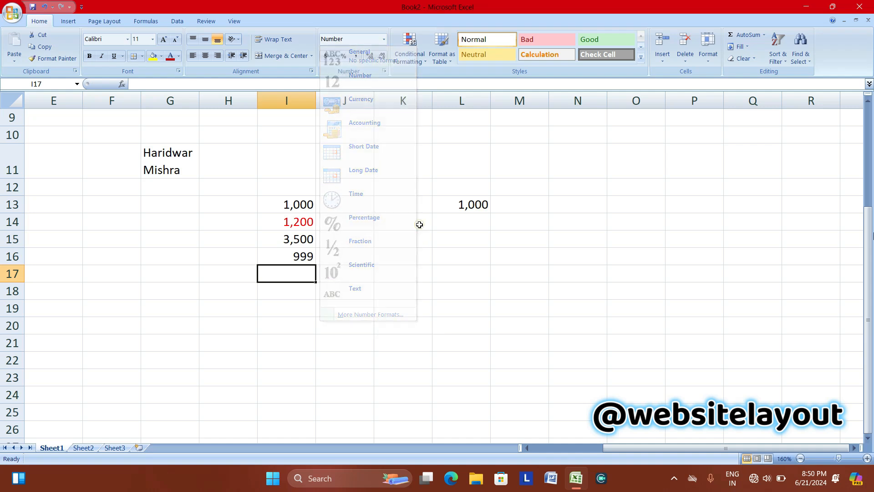
pyautogui.click(350, 207)
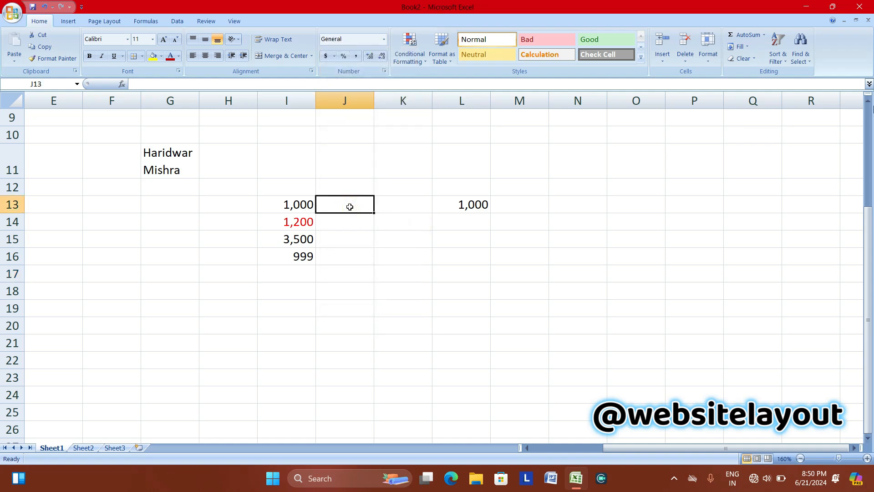
# Enter the text INR 2000 in cell J13, then select cells J14 through J21.
pyautogui.write('I')
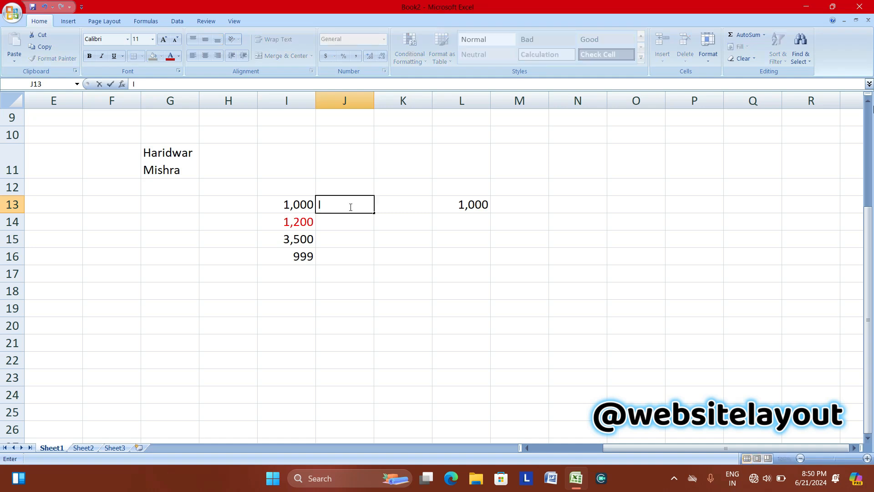
pyautogui.write('NR 2000')
pyautogui.click(351, 224)
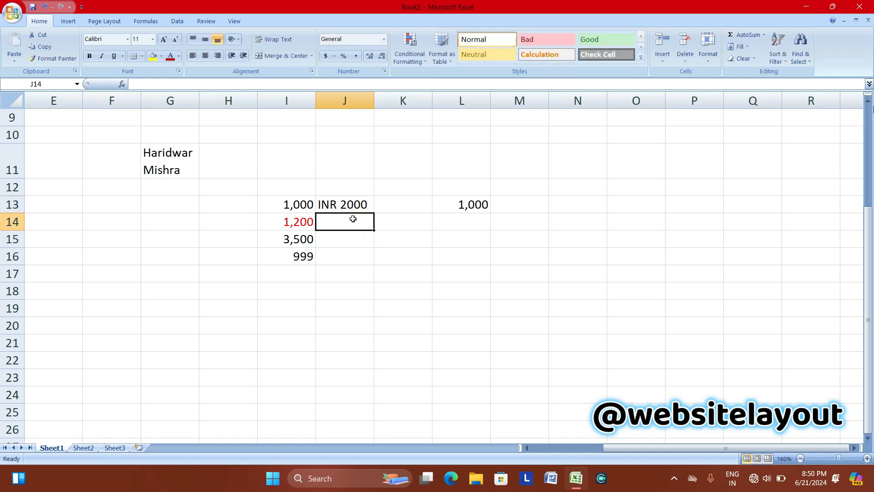
pyautogui.click(336, 205)
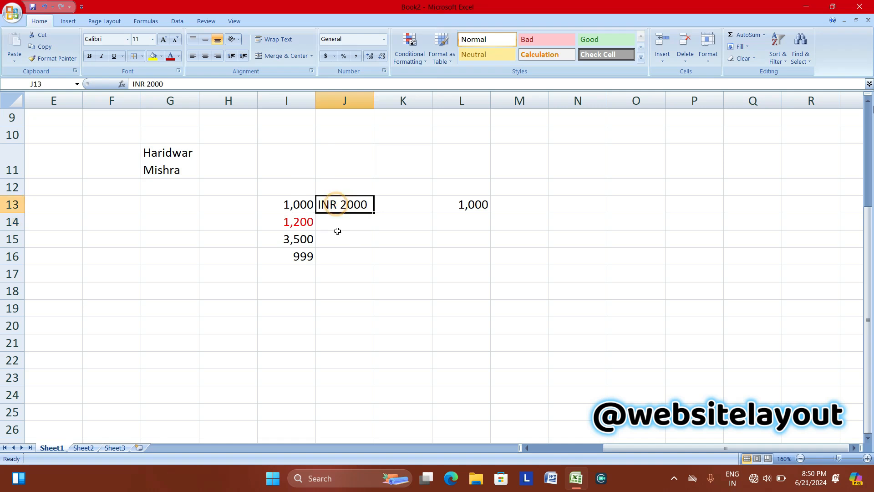
pyautogui.moveTo(335, 222); pyautogui.dragTo(337, 345)
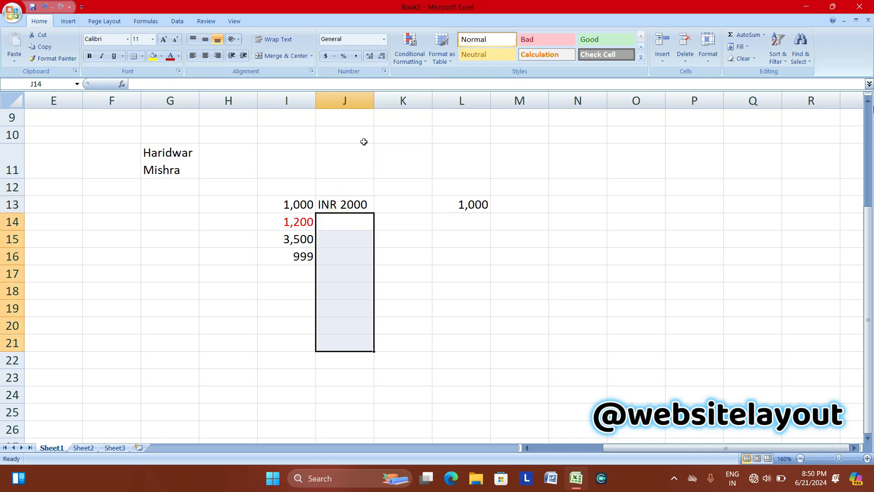
# Give J14:J21 a Currency format with the INR symbol, 2 decimals and minus-sign negatives.
pyautogui.click(384, 39)
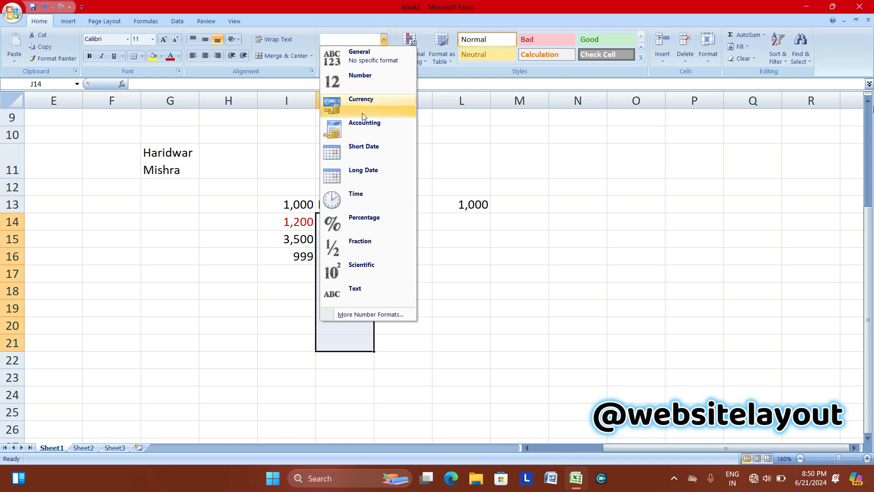
pyautogui.click(341, 315)
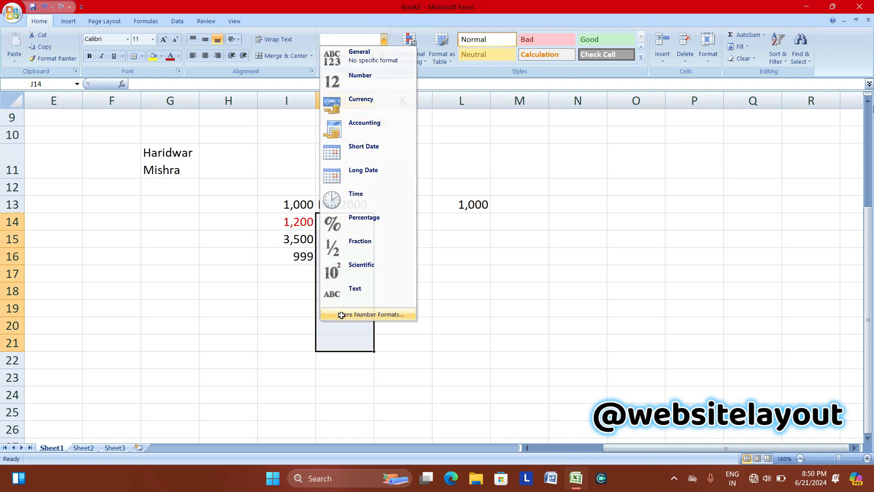
pyautogui.click(176, 228)
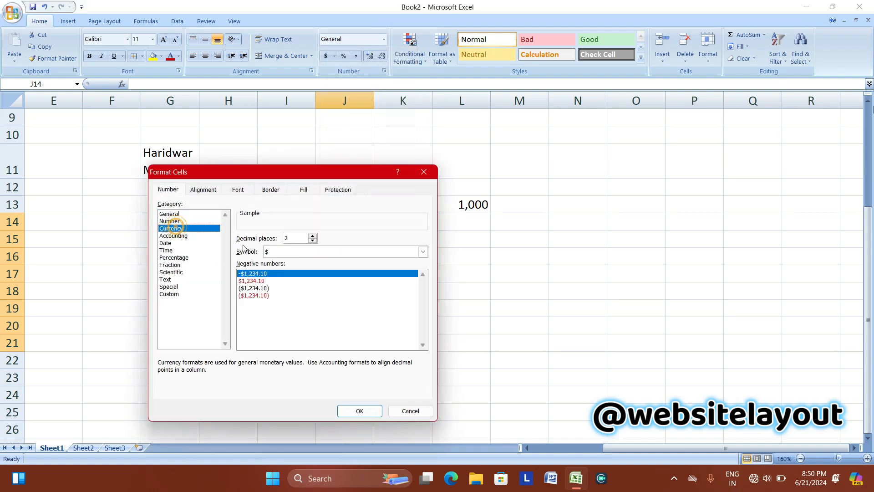
pyautogui.click(304, 254)
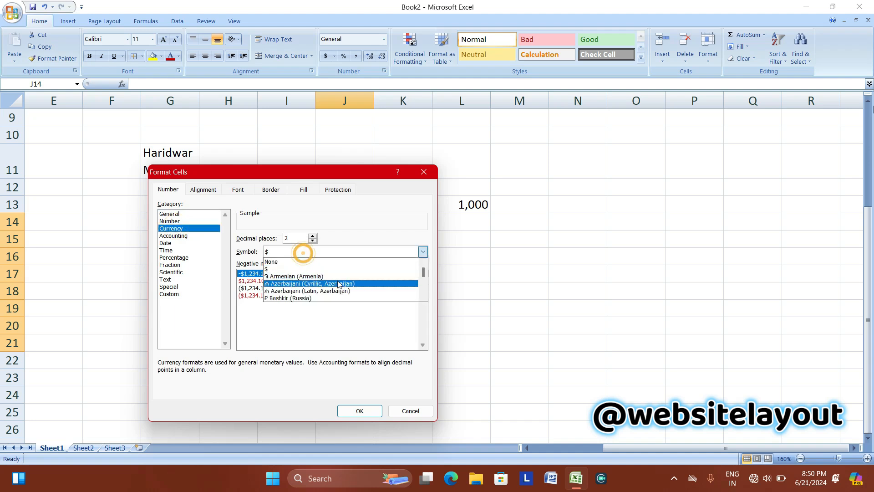
pyautogui.moveTo(423, 273); pyautogui.dragTo(424, 288)
pyautogui.click(422, 276)
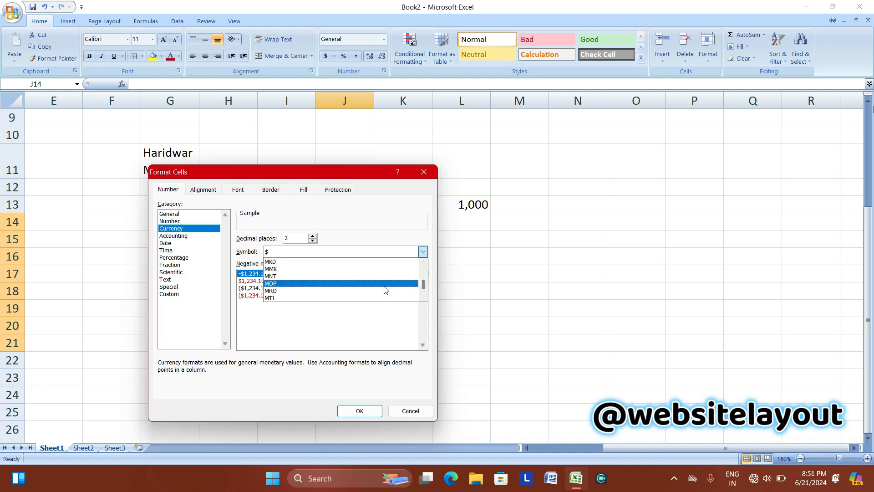
pyautogui.press('i')
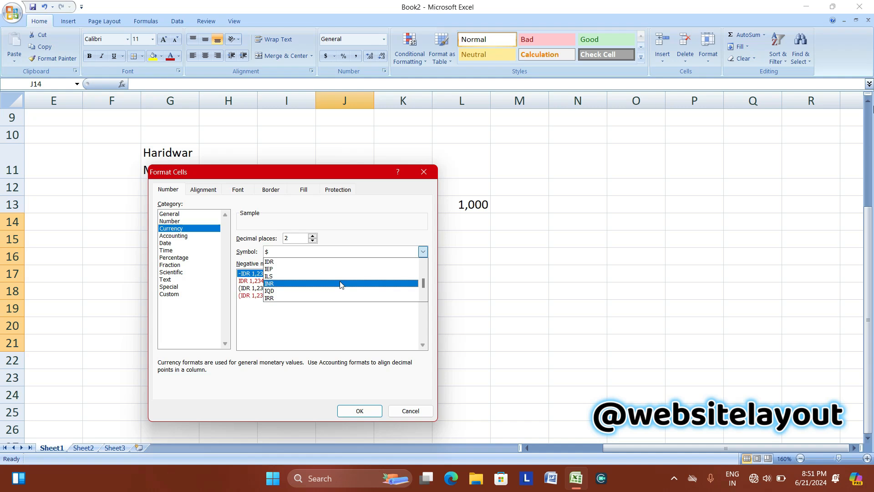
pyautogui.click(286, 284)
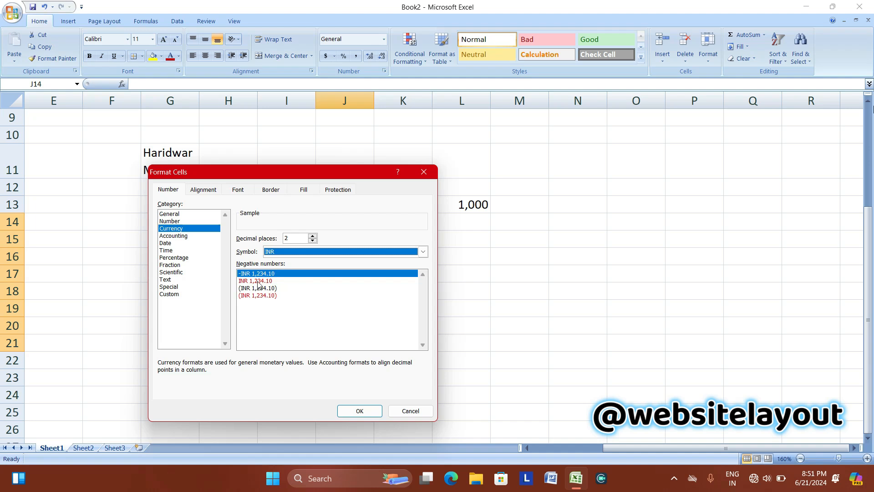
pyautogui.click(257, 281)
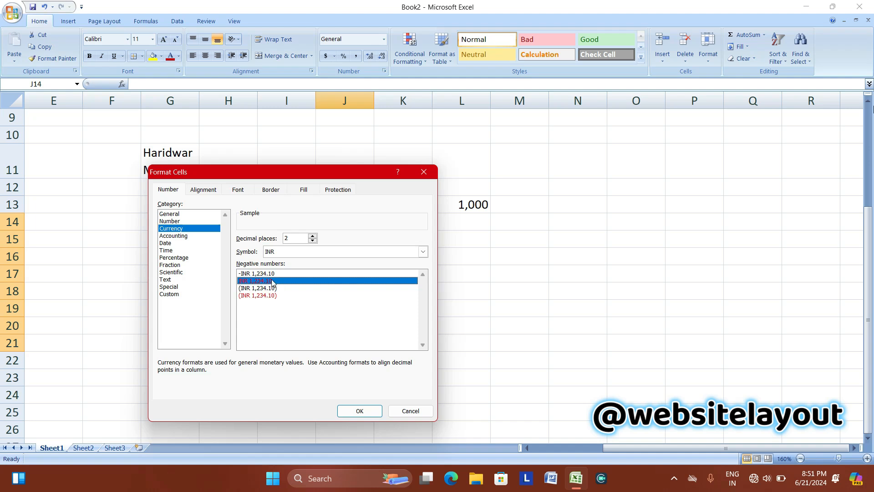
pyautogui.click(256, 274)
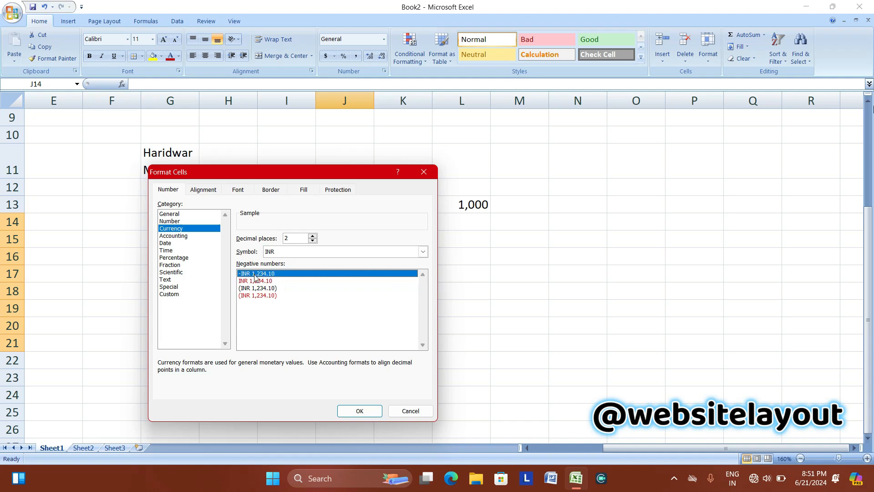
pyautogui.click(358, 411)
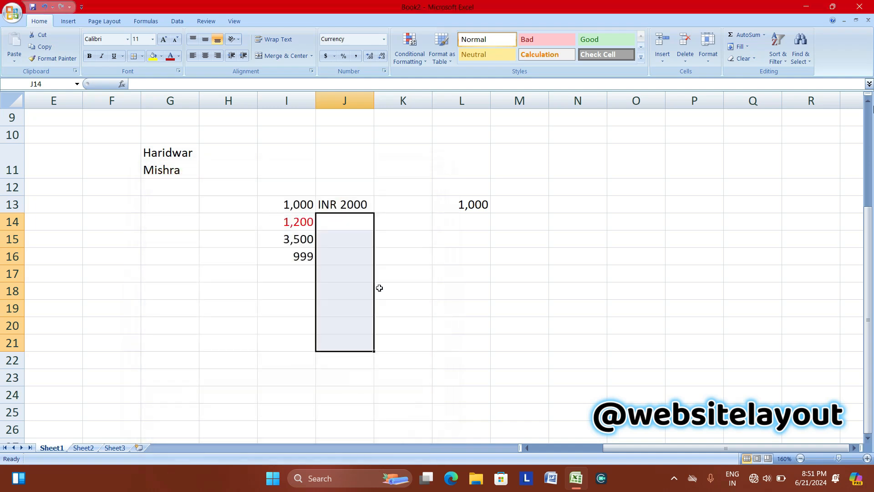
pyautogui.click(346, 226)
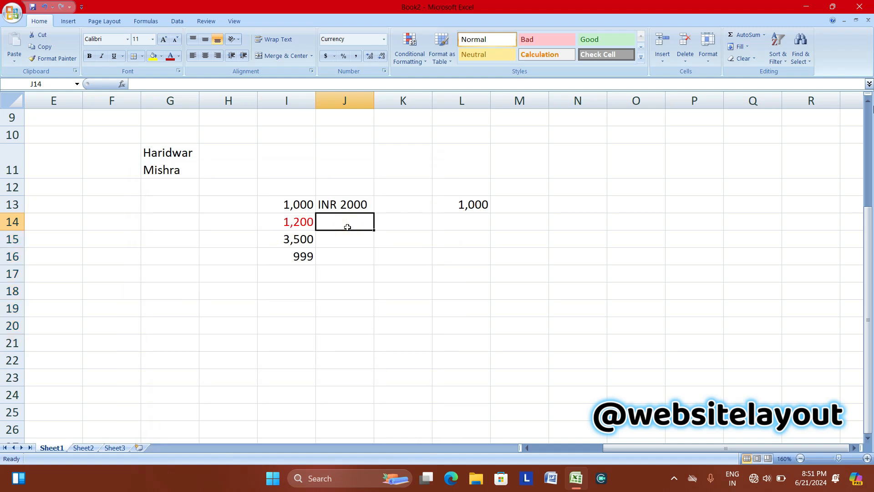
# Enter 5000 in J14 and set its currency format to 0 decimal places.
pyautogui.write('5000')
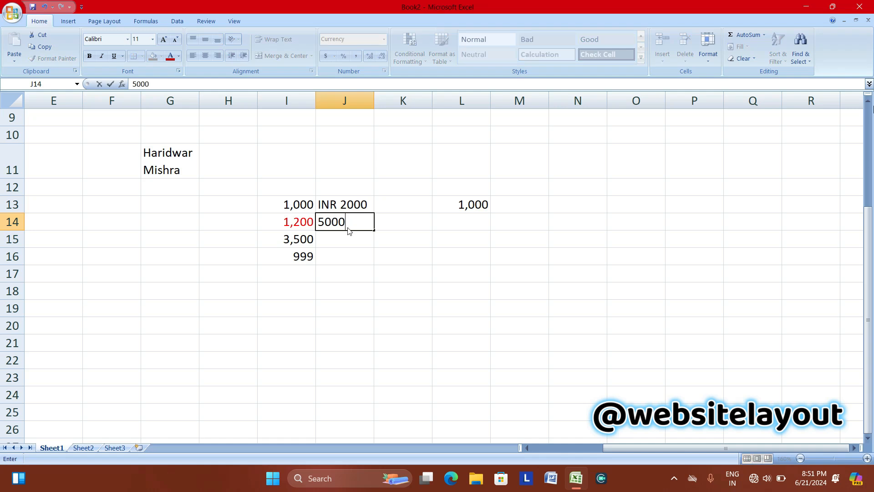
pyautogui.press('Return')
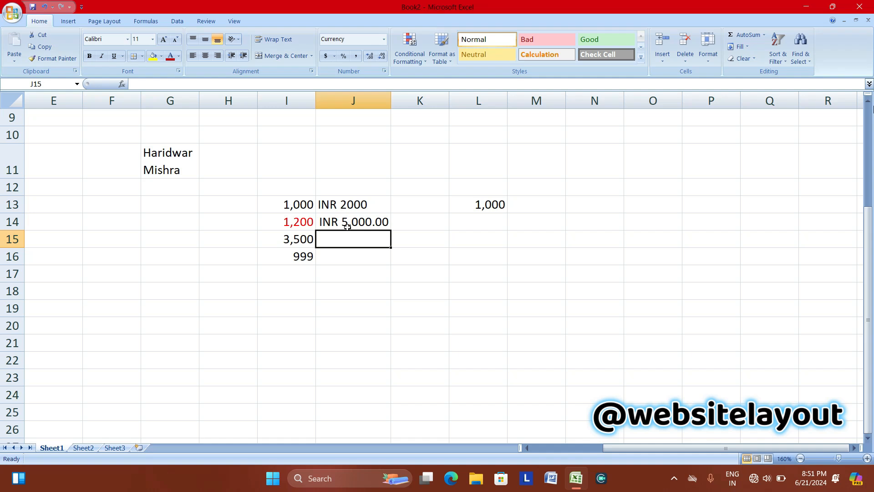
pyautogui.click(346, 221)
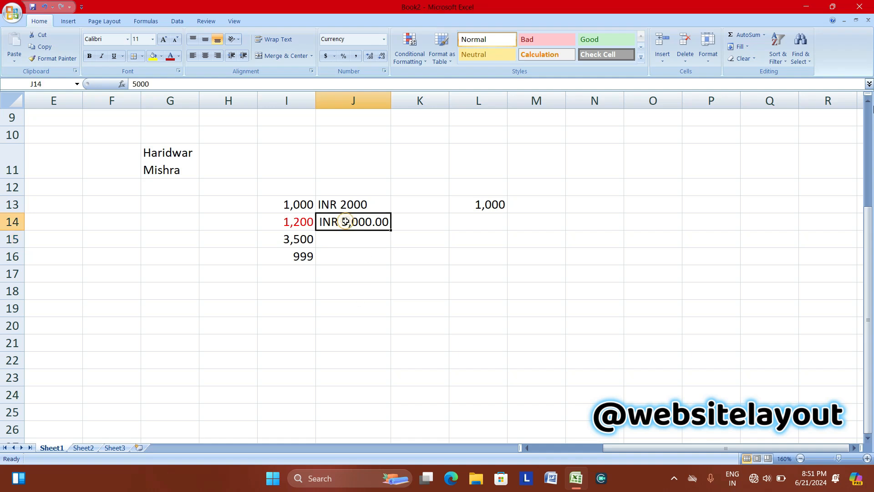
pyautogui.click(384, 39)
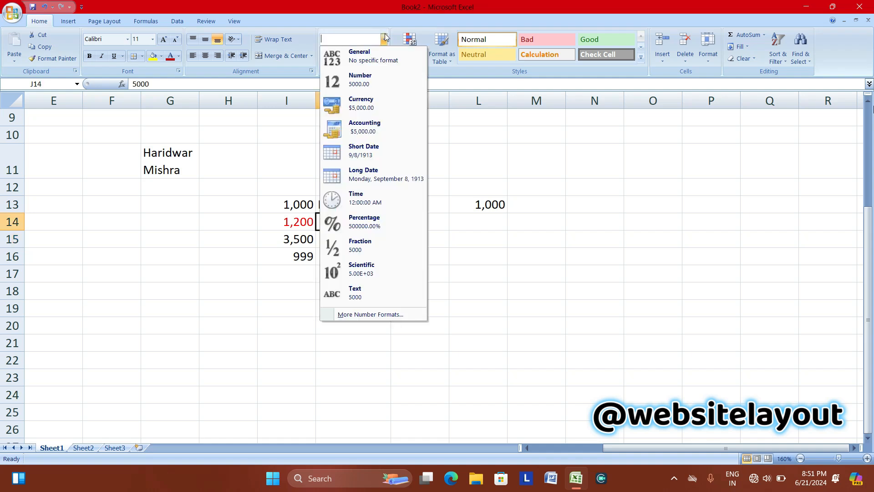
pyautogui.click(348, 314)
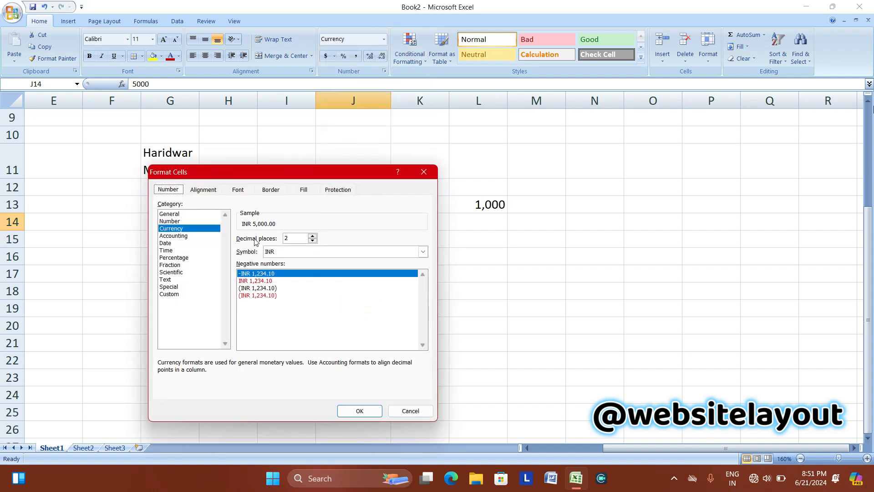
pyautogui.click(312, 240)
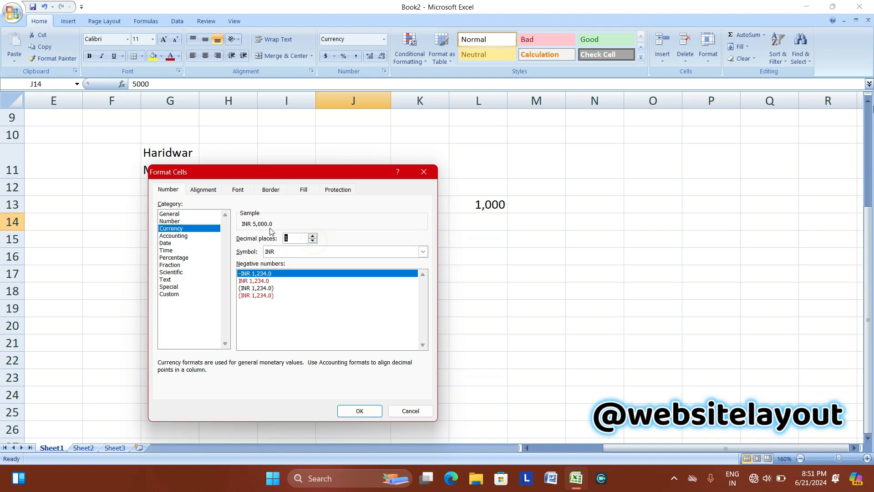
pyautogui.click(313, 241)
pyautogui.click(313, 235)
pyautogui.click(313, 236)
pyautogui.click(313, 235)
pyautogui.click(313, 236)
pyautogui.click(312, 235)
pyautogui.click(312, 241)
pyautogui.click(313, 241)
pyautogui.click(313, 241)
pyautogui.click(312, 241)
pyautogui.click(312, 241)
pyautogui.click(359, 412)
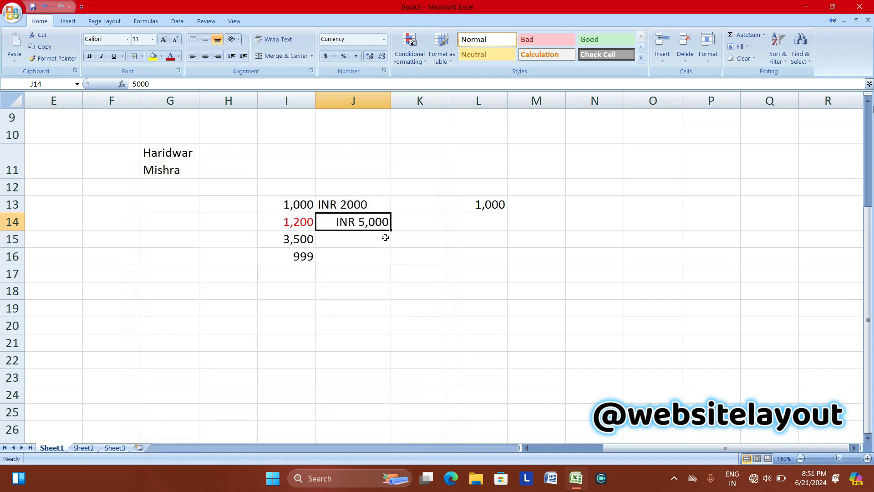
# Add three decimal places to J14 with Increase Decimal, then remove them with Decrease Decimal.
pyautogui.click(371, 59)
pyautogui.click(371, 58)
pyautogui.click(370, 59)
pyautogui.click(370, 58)
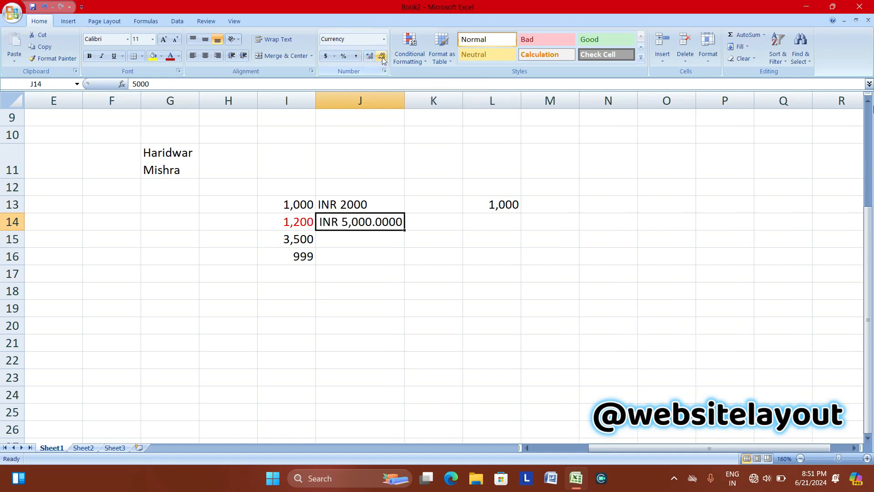
pyautogui.click(383, 56)
pyautogui.click(382, 56)
pyautogui.click(382, 57)
pyautogui.click(382, 57)
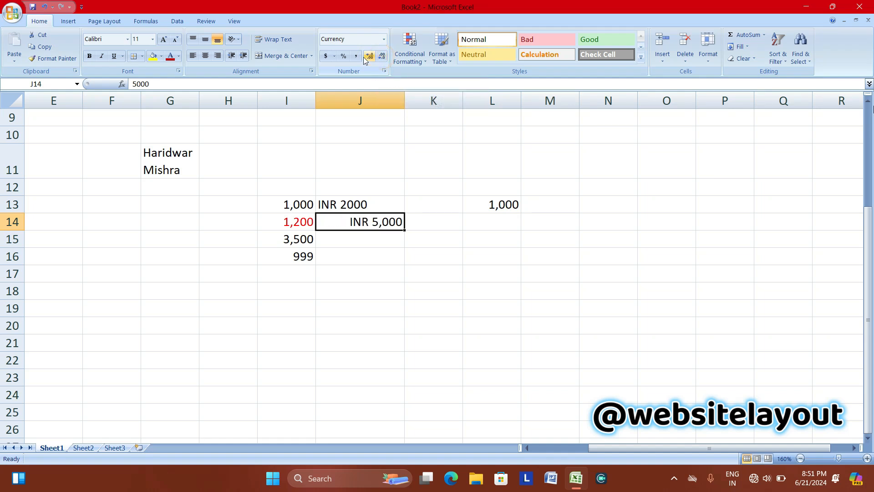
pyautogui.click(385, 39)
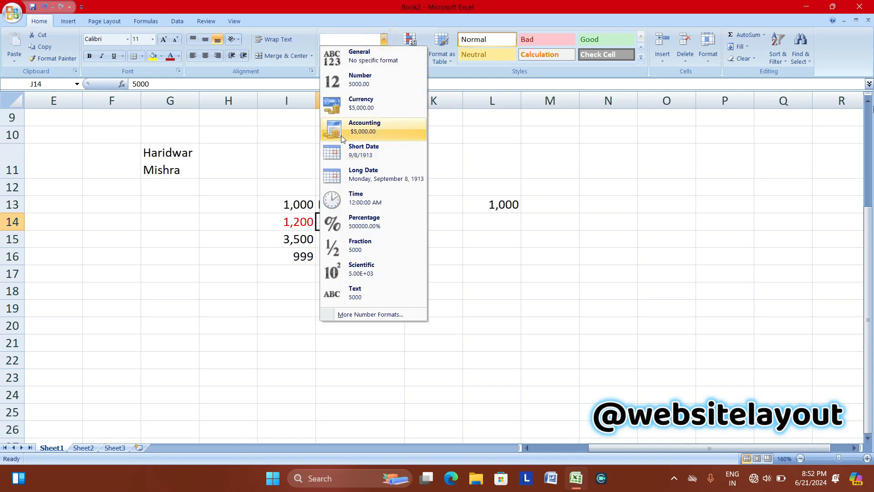
# Switch J14 to Accounting format with the $ symbol so it reads $ 5,000.
pyautogui.click(342, 315)
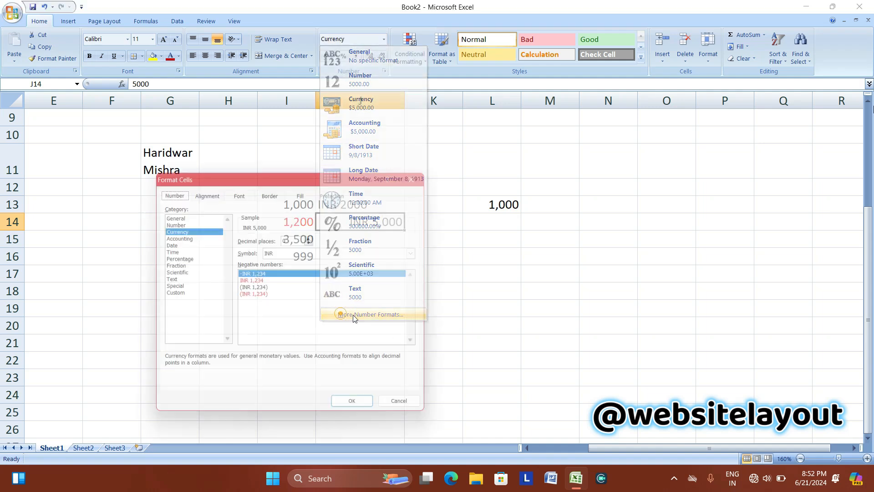
pyautogui.click(178, 236)
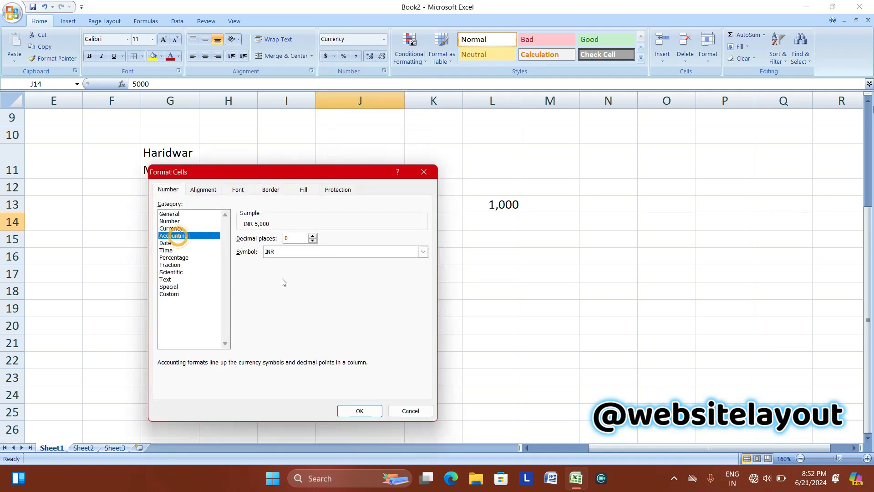
pyautogui.click(285, 252)
pyautogui.scroll(-13, 284, 262)
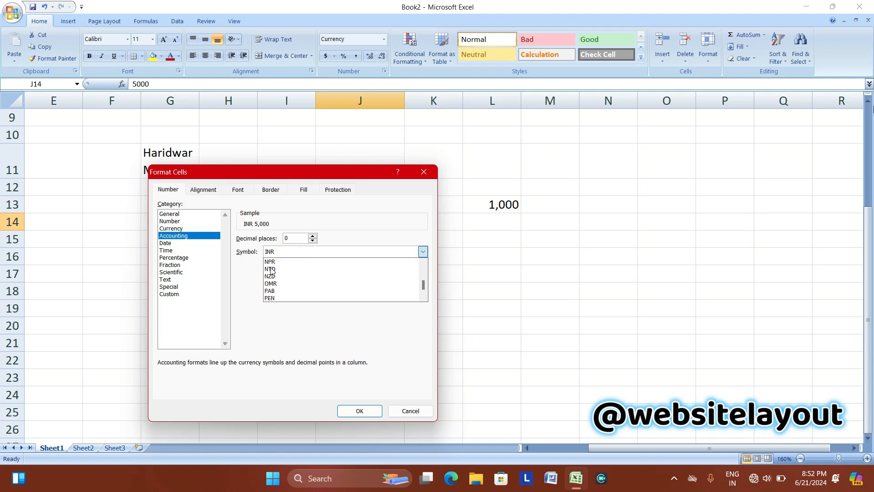
pyautogui.moveTo(426, 284); pyautogui.dragTo(426, 254)
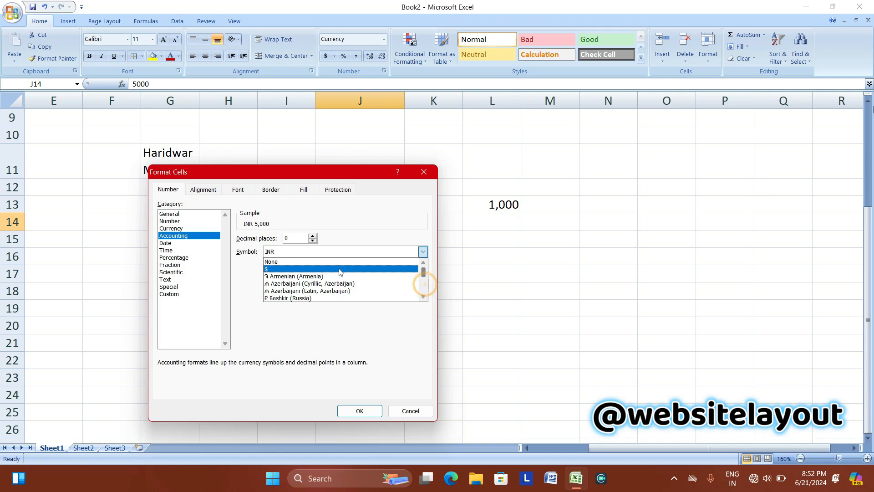
pyautogui.click(322, 268)
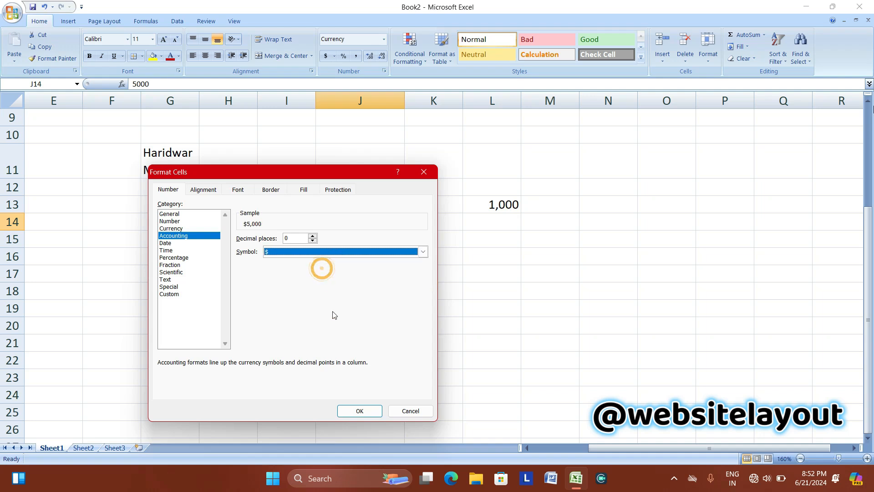
pyautogui.click(360, 410)
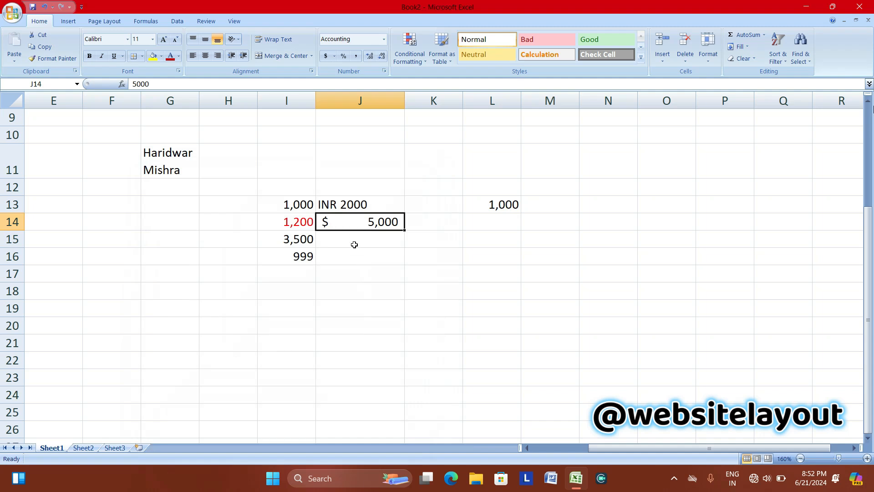
pyautogui.click(354, 244)
# Enter 5,452 in J15 and remove its decimals so it shows INR 5,452.
pyautogui.write('5')
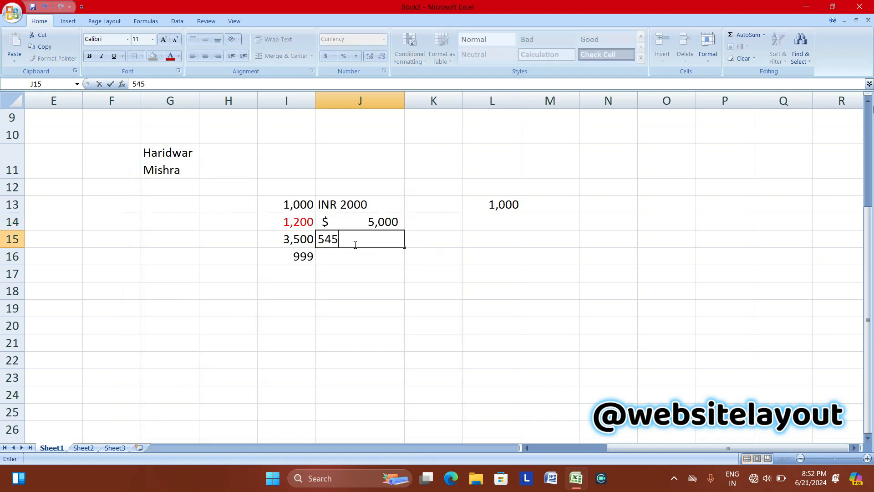
pyautogui.write(',452')
pyautogui.press('Return')
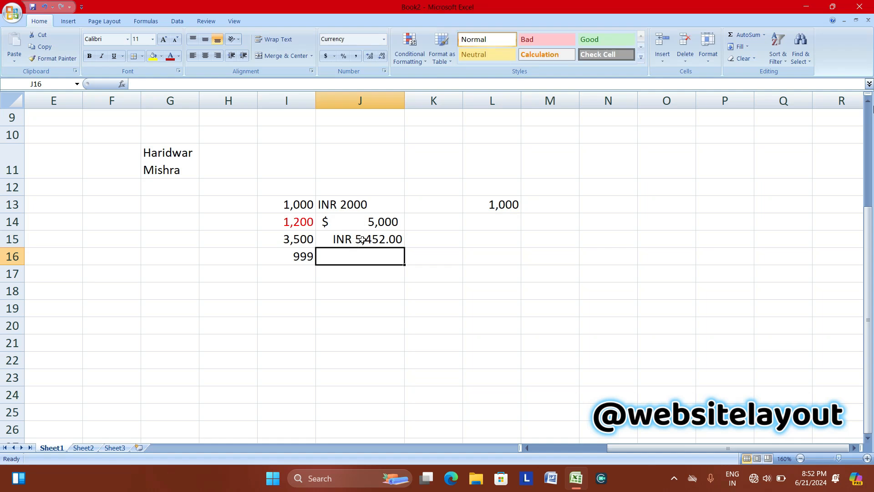
pyautogui.click(362, 240)
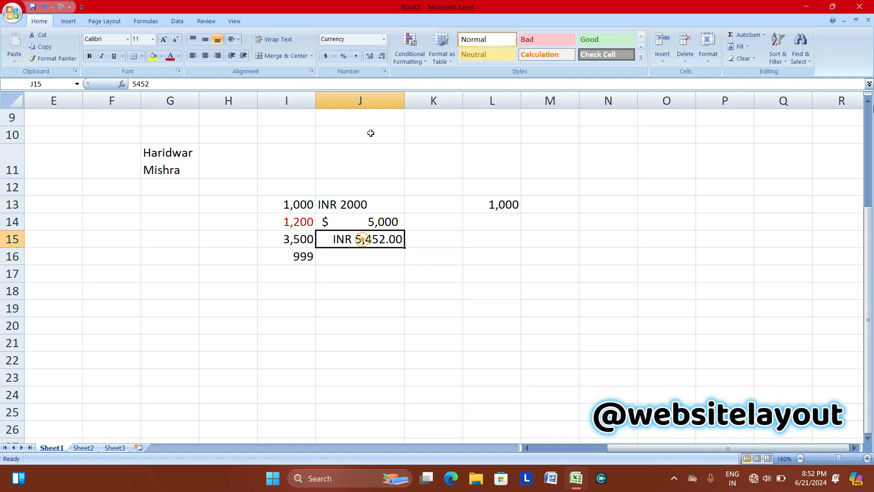
pyautogui.click(383, 57)
pyautogui.click(383, 58)
pyautogui.click(428, 205)
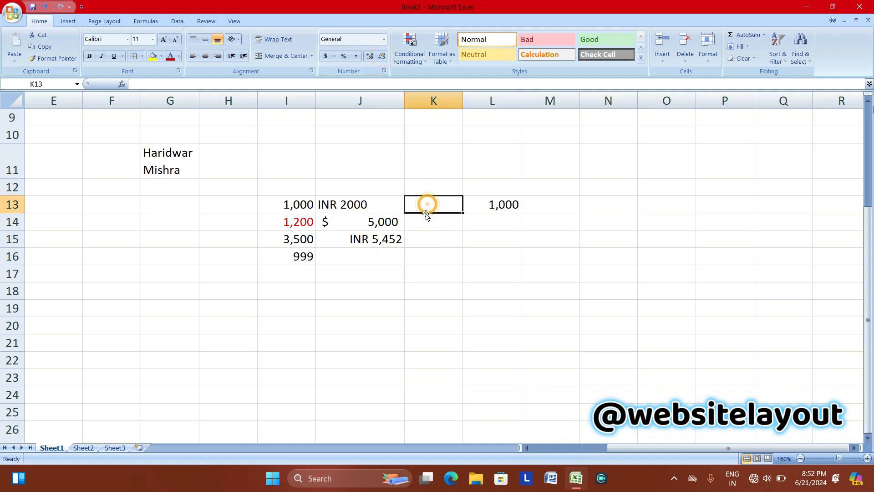
pyautogui.click(383, 40)
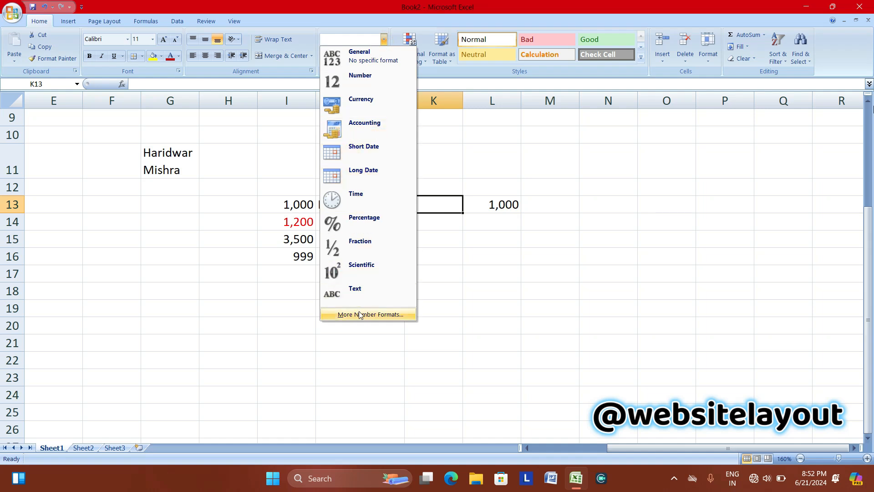
pyautogui.click(434, 214)
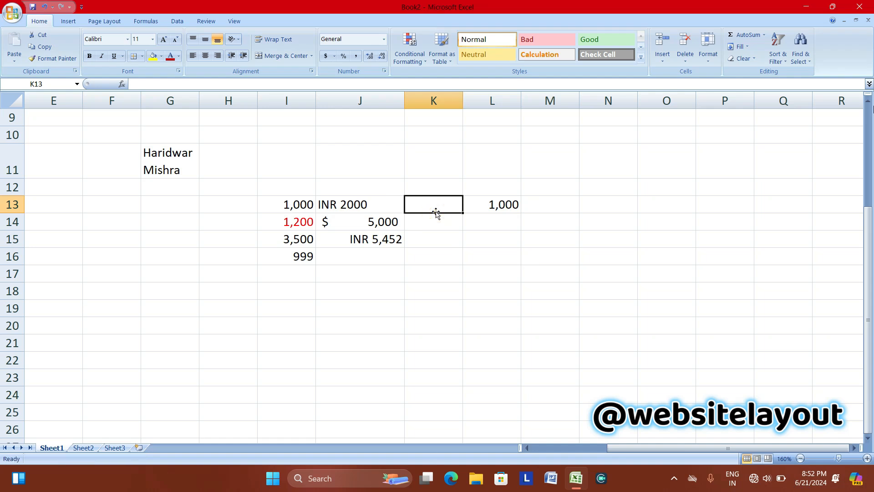
# Enter 6/21/2024 in K13 and apply the weekday long date style, Friday, June 21, 2024.
pyautogui.write('6/21')
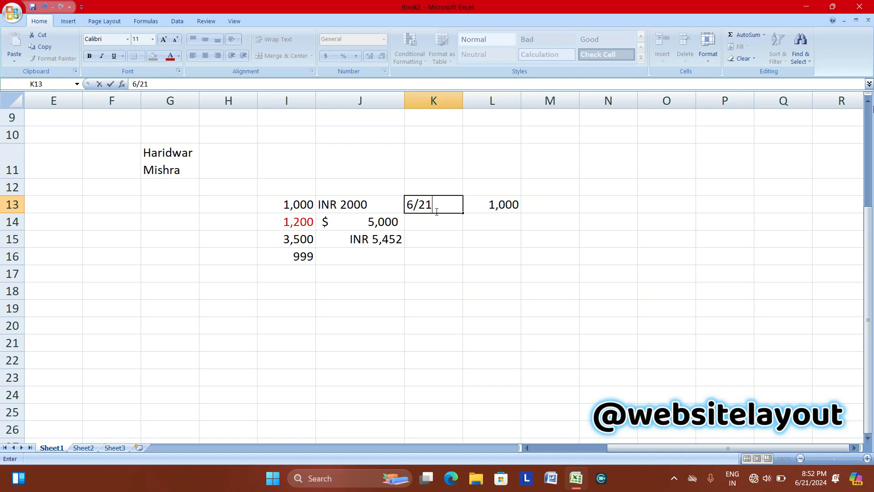
pyautogui.write('/2024')
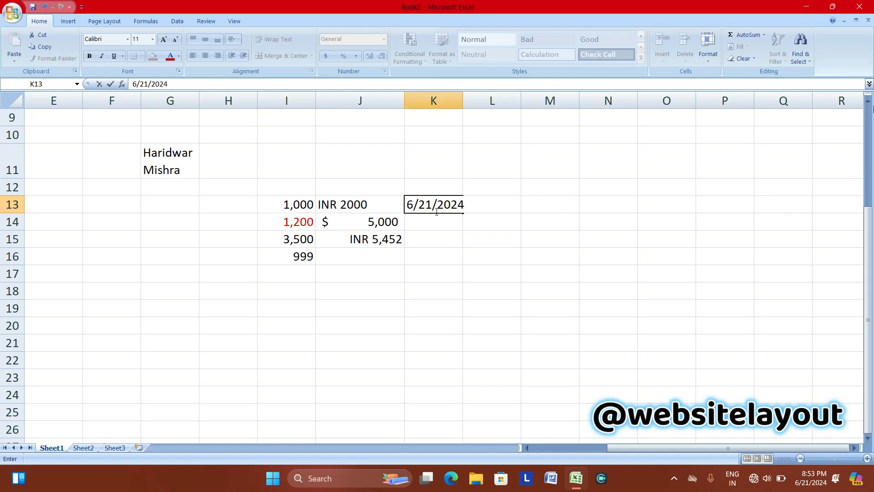
pyautogui.click(435, 224)
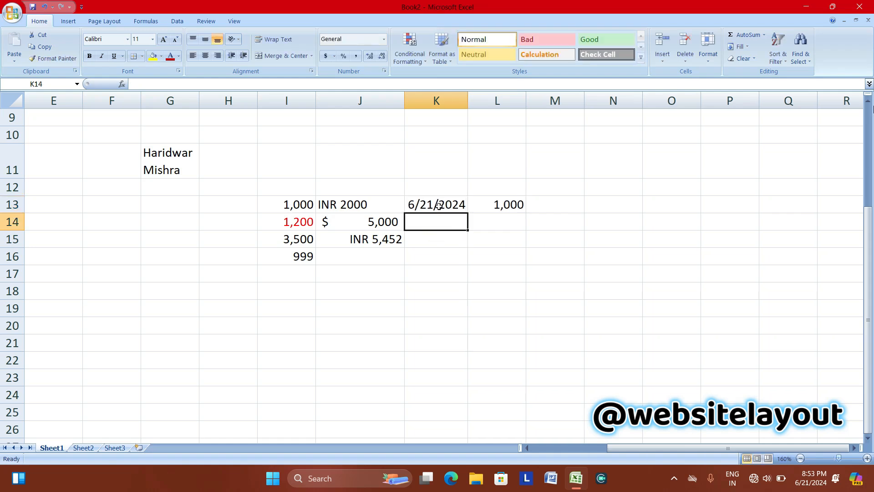
pyautogui.click(438, 206)
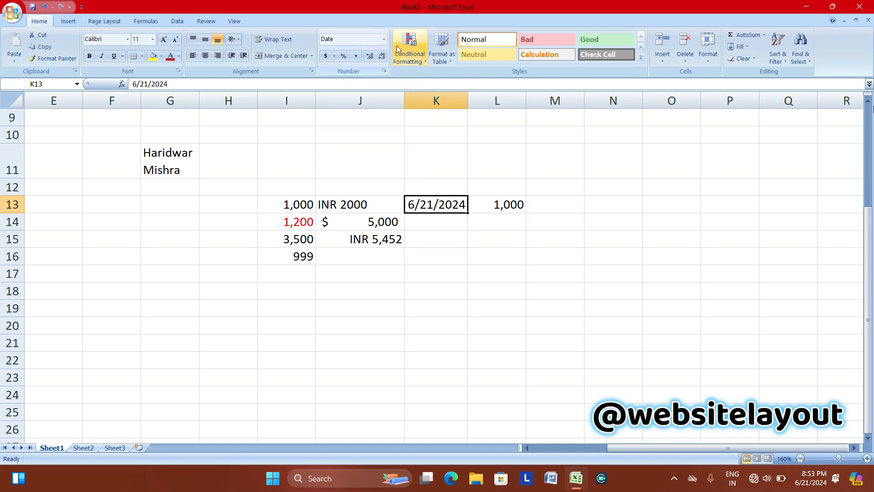
pyautogui.click(384, 41)
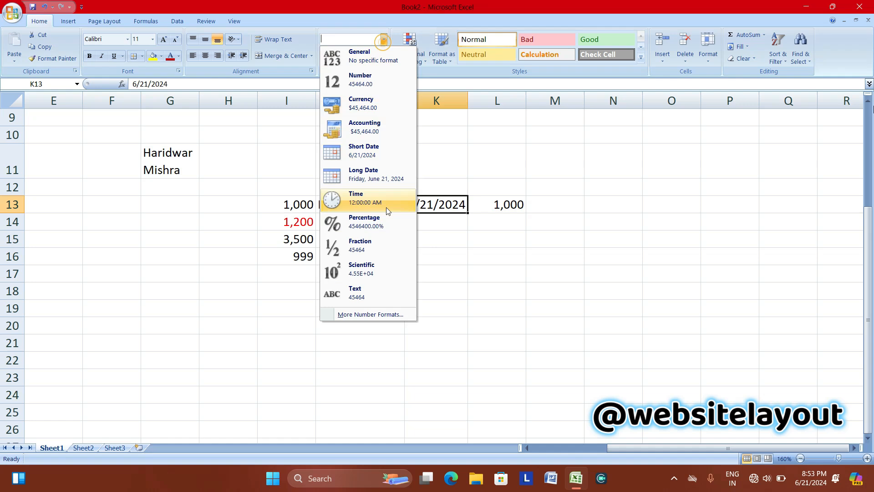
pyautogui.click(378, 315)
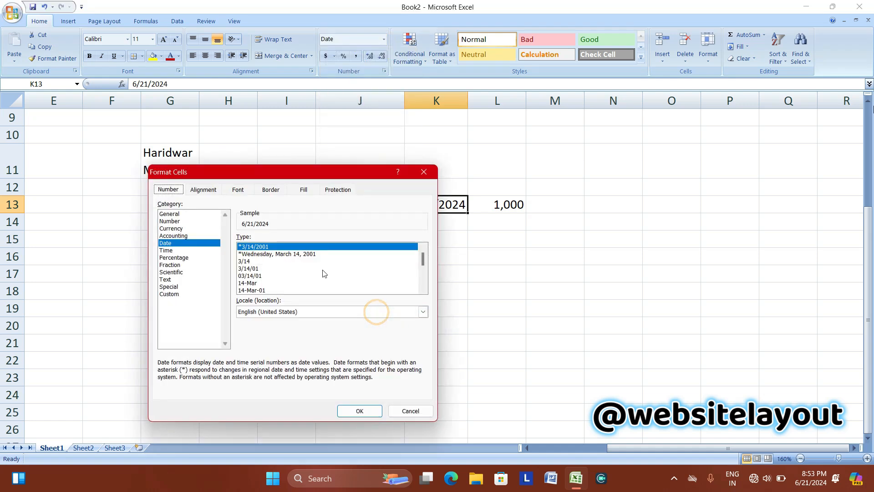
pyautogui.click(263, 255)
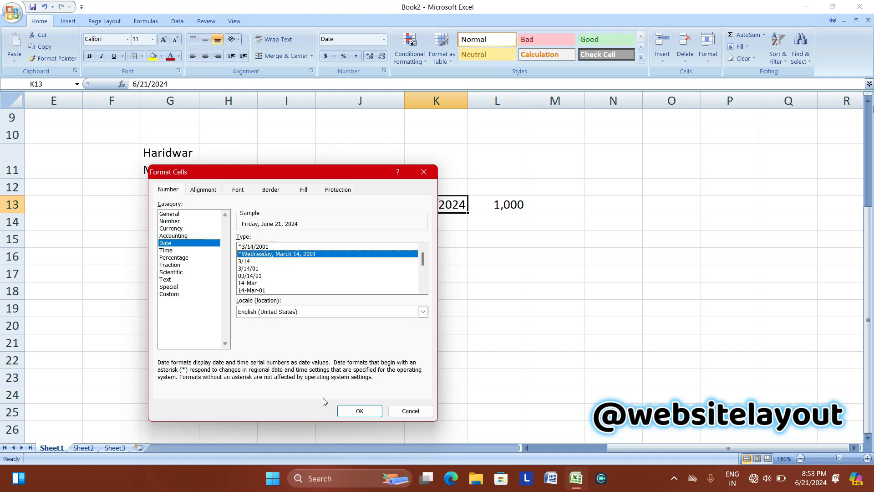
pyautogui.click(359, 410)
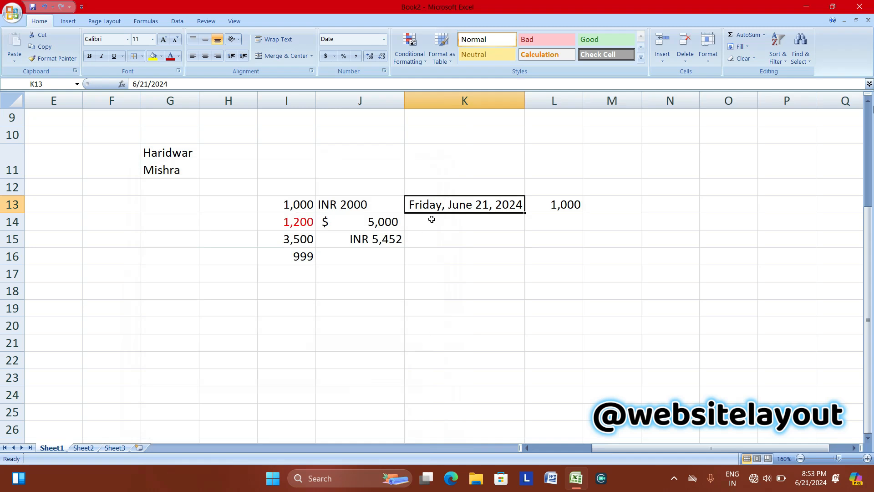
# Switch K13 to Short Date, then back to Long Date.
pyautogui.click(384, 39)
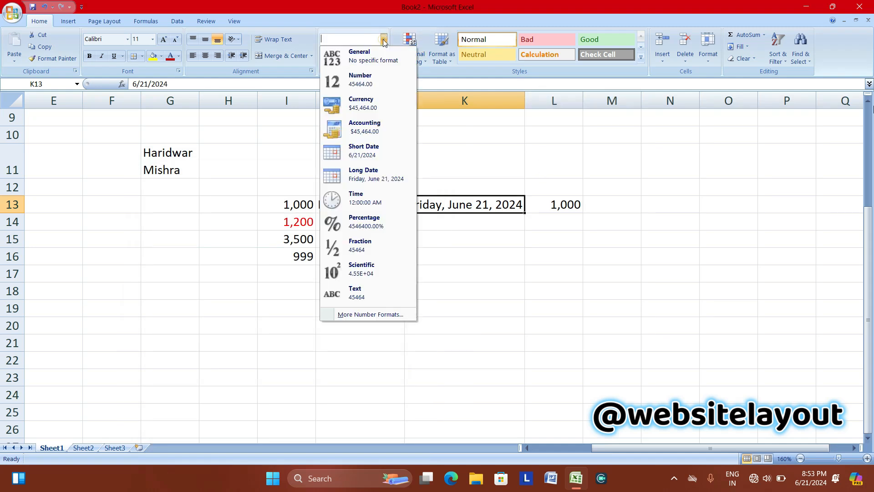
pyautogui.click(366, 156)
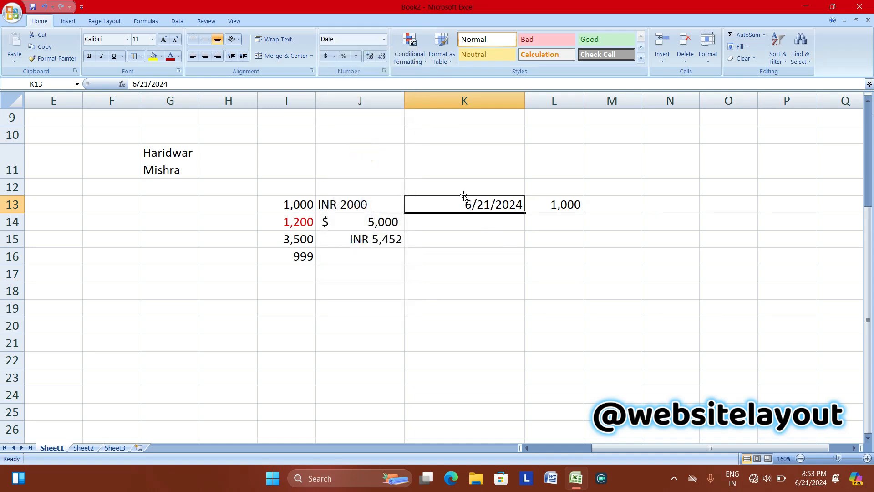
pyautogui.click(384, 40)
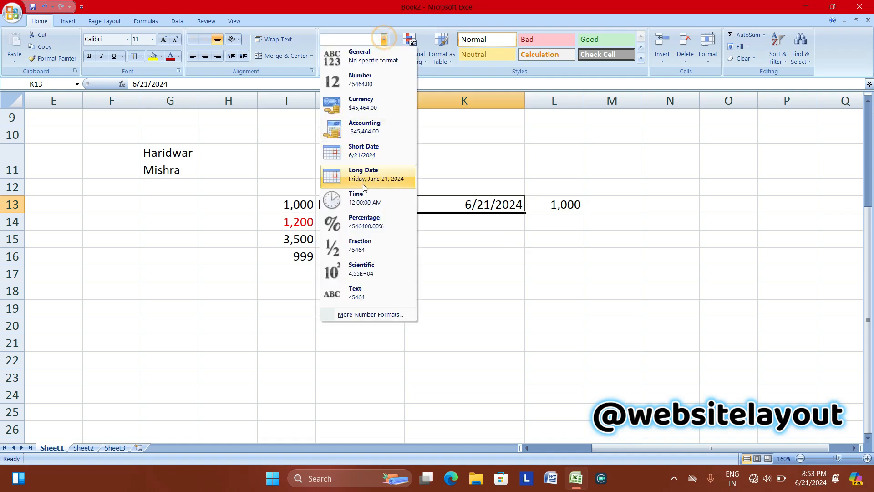
pyautogui.click(348, 178)
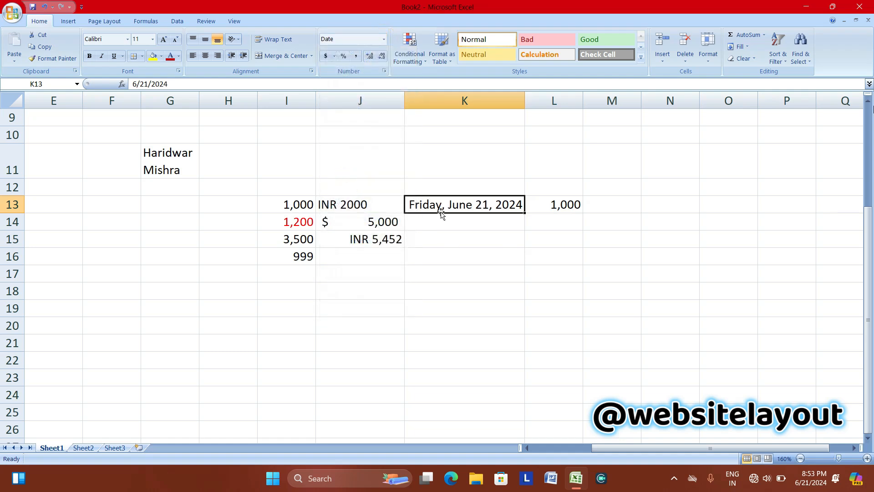
pyautogui.click(385, 41)
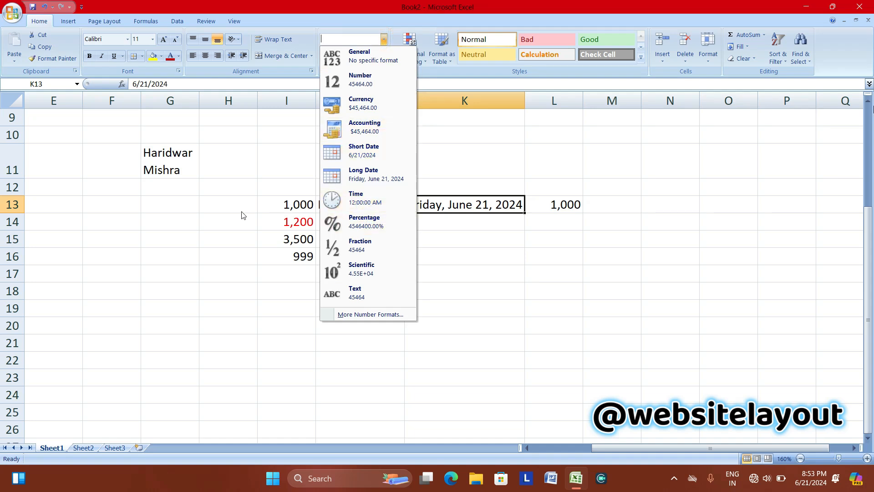
pyautogui.click(220, 208)
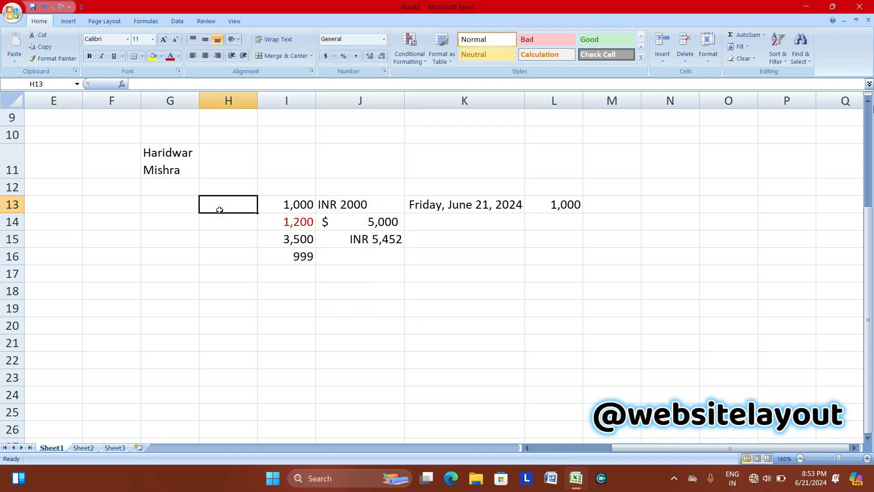
# Enter 8:35 in H13 and give it the 1:30 PM time format so it reads 8:35 AM.
pyautogui.write('8:35')
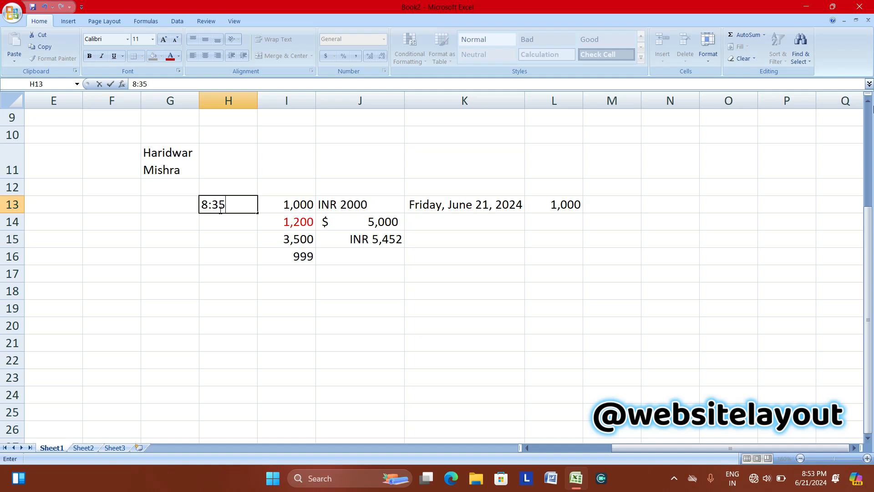
pyautogui.click(223, 219)
pyautogui.click(223, 210)
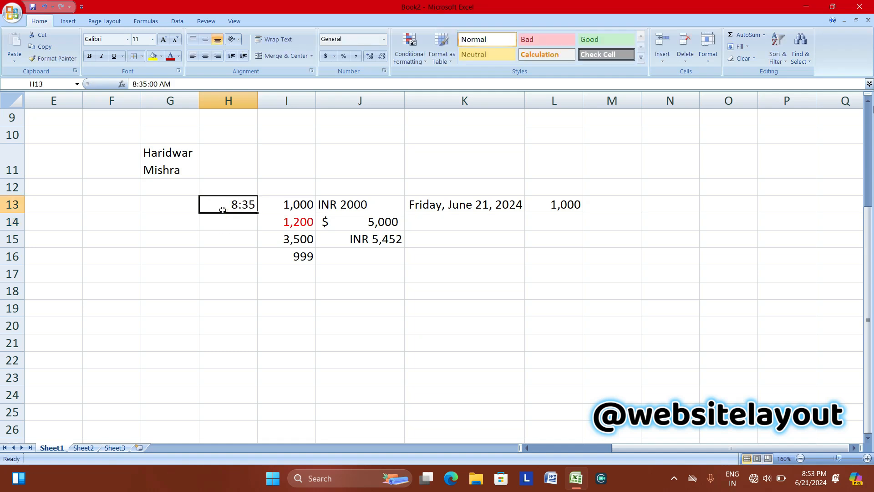
pyautogui.click(384, 40)
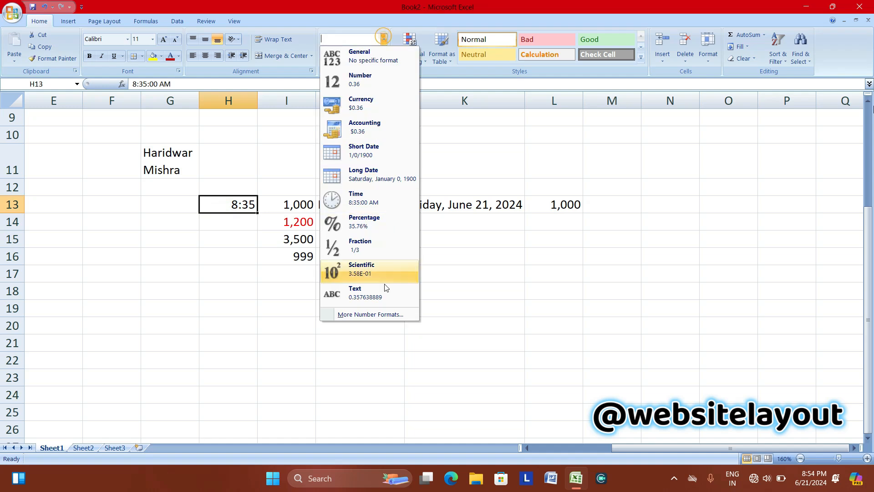
pyautogui.click(376, 316)
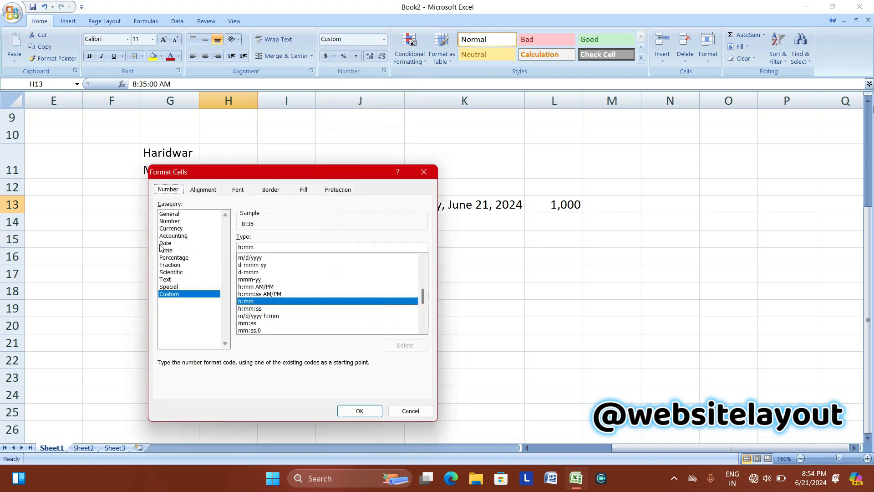
pyautogui.click(172, 250)
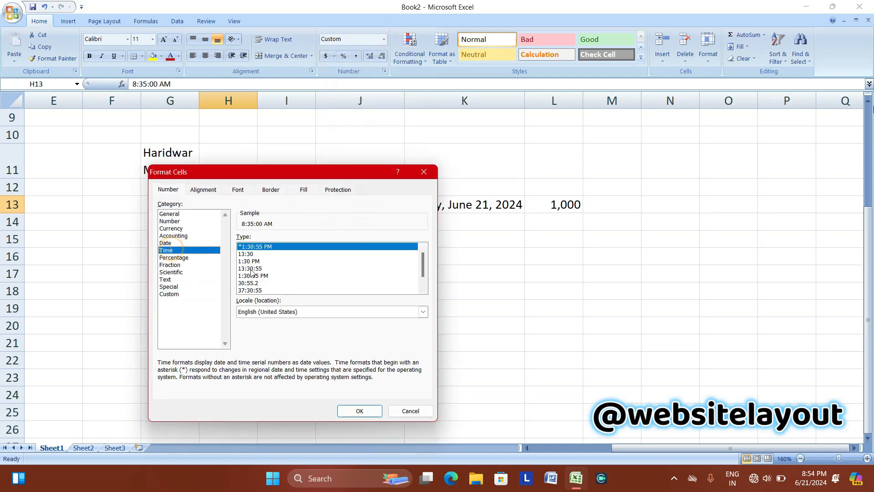
pyautogui.moveTo(424, 264)
pyautogui.mouseDown()
pyautogui.moveTo(424, 274)
pyautogui.moveTo(423, 262)
pyautogui.mouseUp()
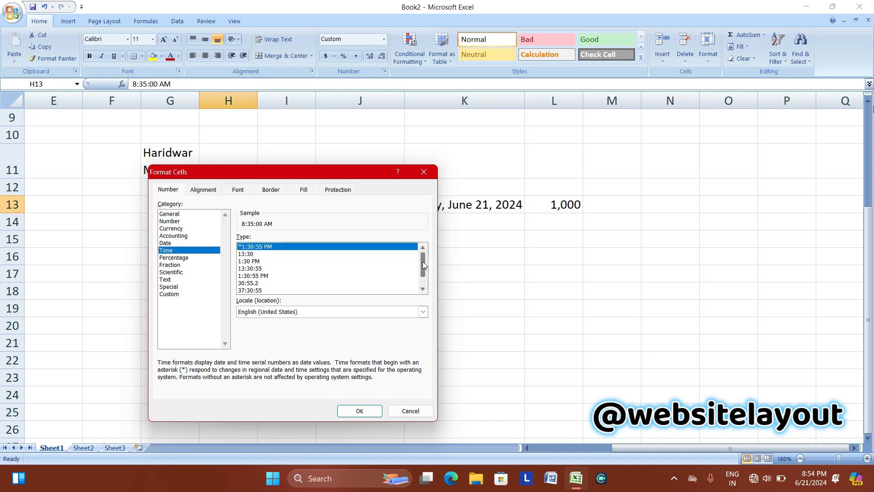
pyautogui.click(256, 261)
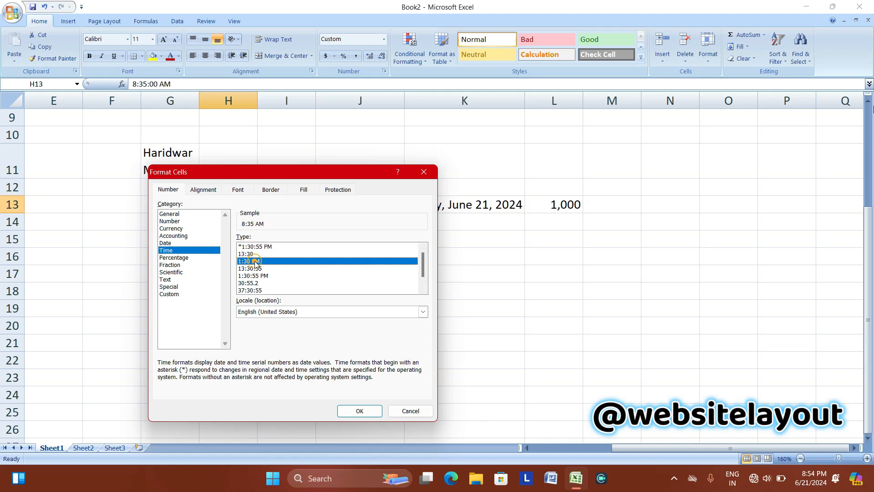
pyautogui.click(360, 411)
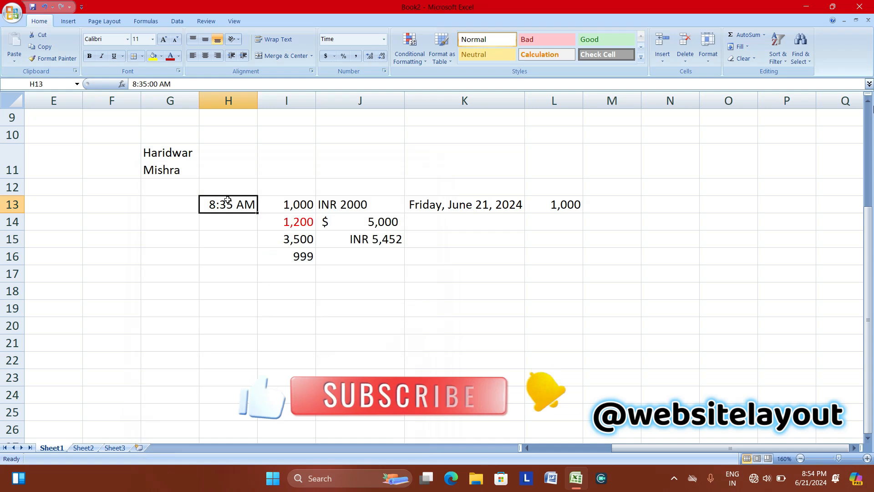
# Enter 13:24 in H14 and apply the Time format from the number format list.
pyautogui.click(220, 225)
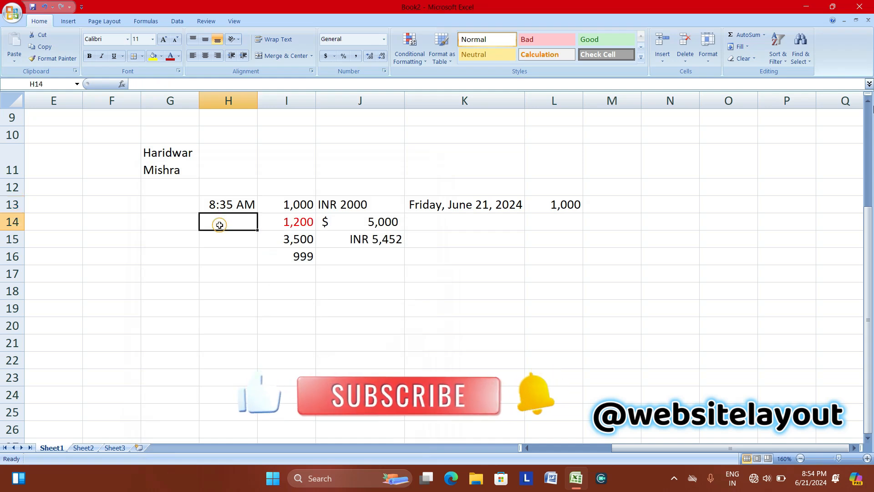
pyautogui.write('13')
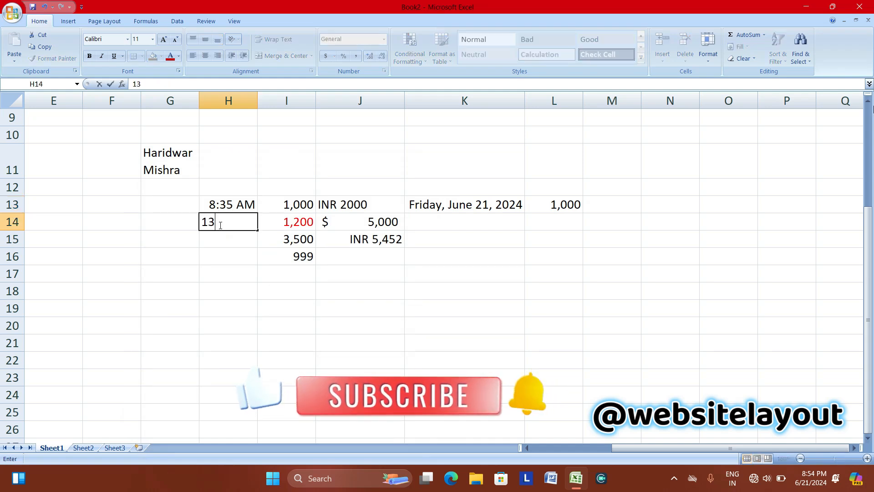
pyautogui.write(':24')
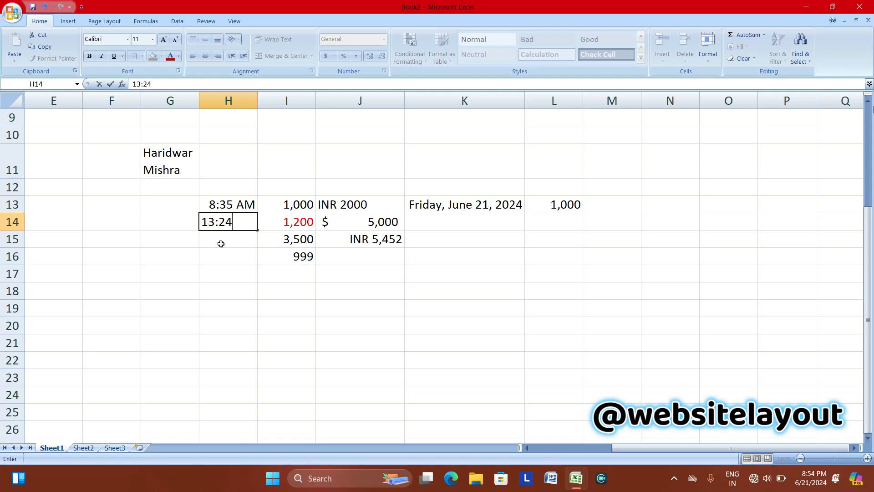
pyautogui.click(221, 240)
pyautogui.click(224, 223)
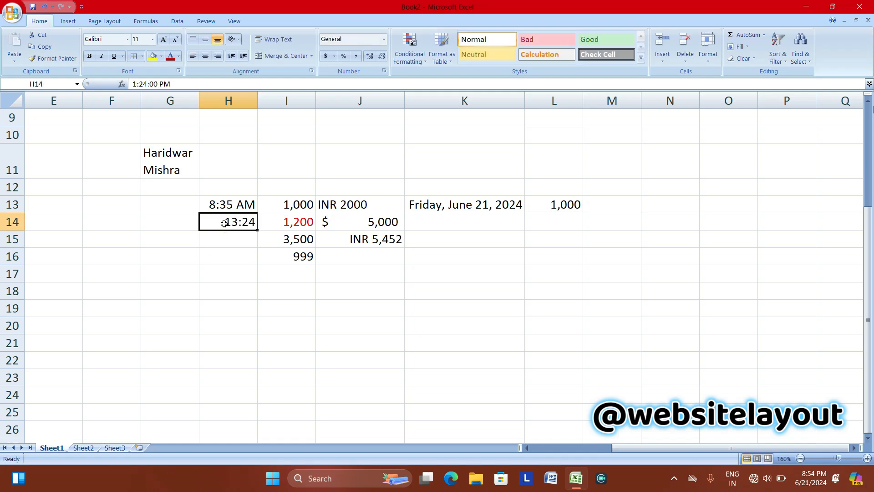
pyautogui.click(384, 39)
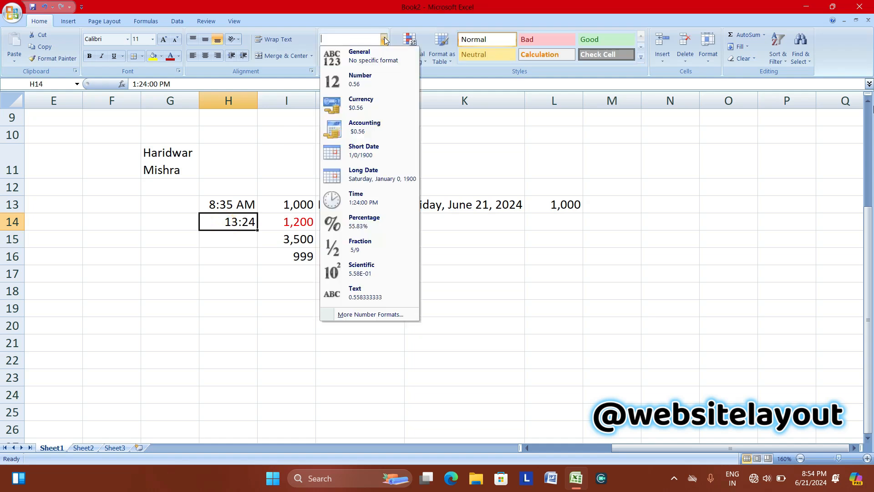
pyautogui.click(362, 206)
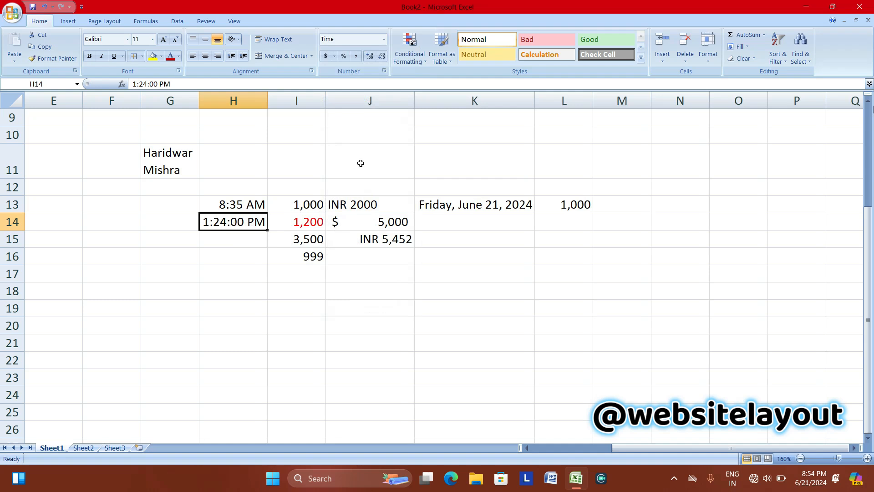
# Change H14 to the 1:30 PM time type so it shows 1:24 PM.
pyautogui.click(384, 39)
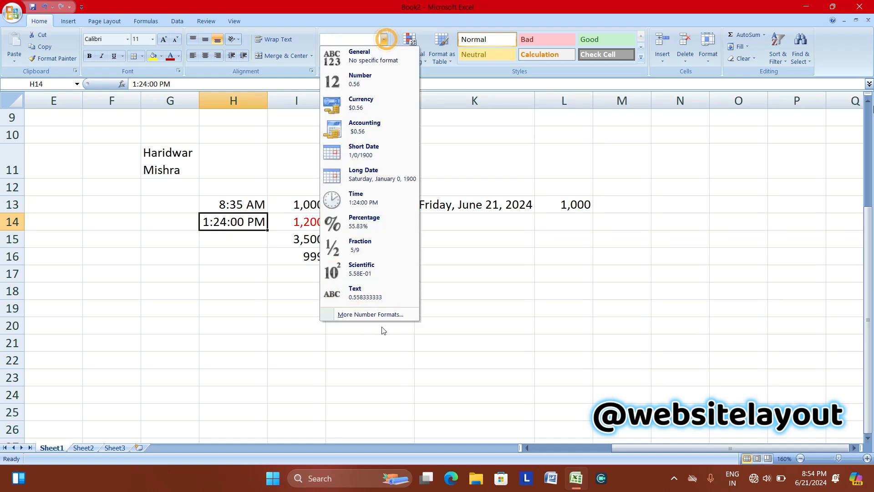
pyautogui.click(359, 312)
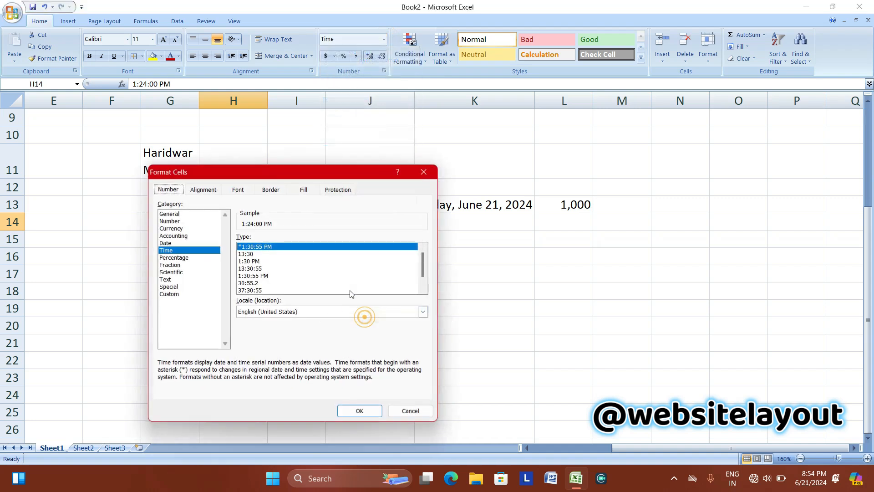
pyautogui.click(257, 276)
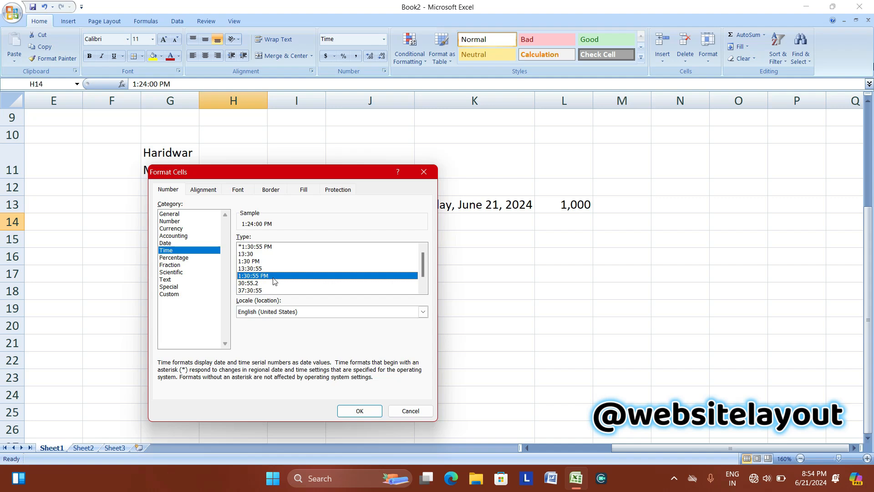
pyautogui.scroll(-1, 274, 279)
pyautogui.click(256, 246)
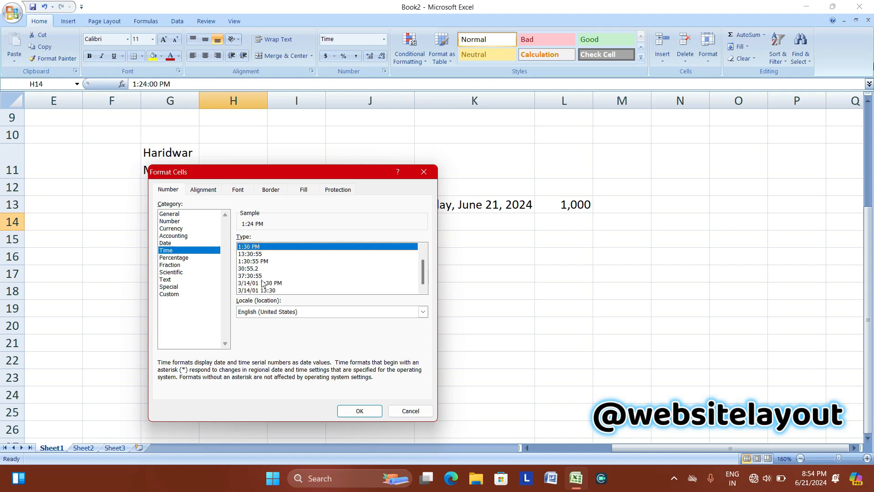
pyautogui.click(353, 409)
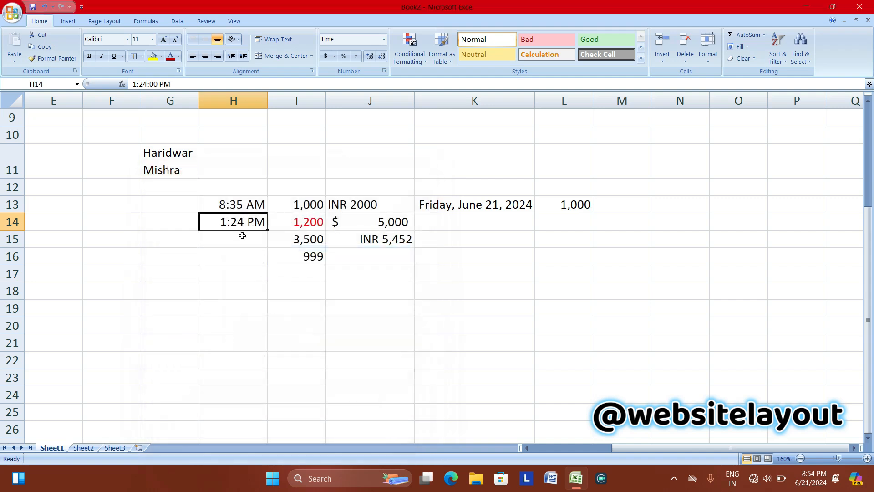
pyautogui.click(243, 246)
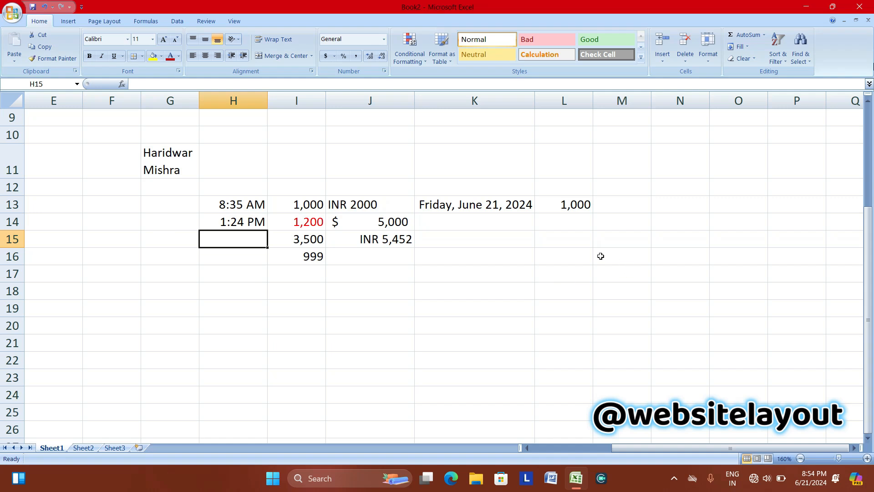
# Enter =NOW() in M16 so it shows the current date and time, 6/21/2024 20:55.
pyautogui.click(629, 251)
pyautogui.write('=')
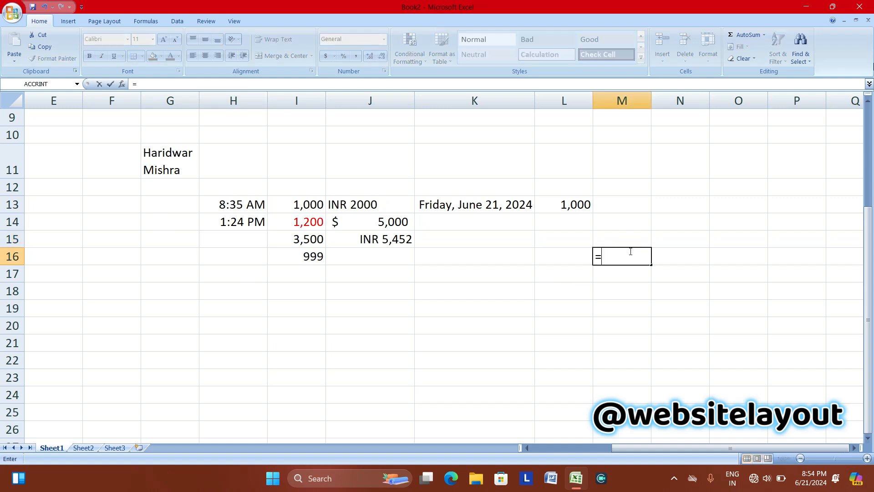
pyautogui.write('NOW')
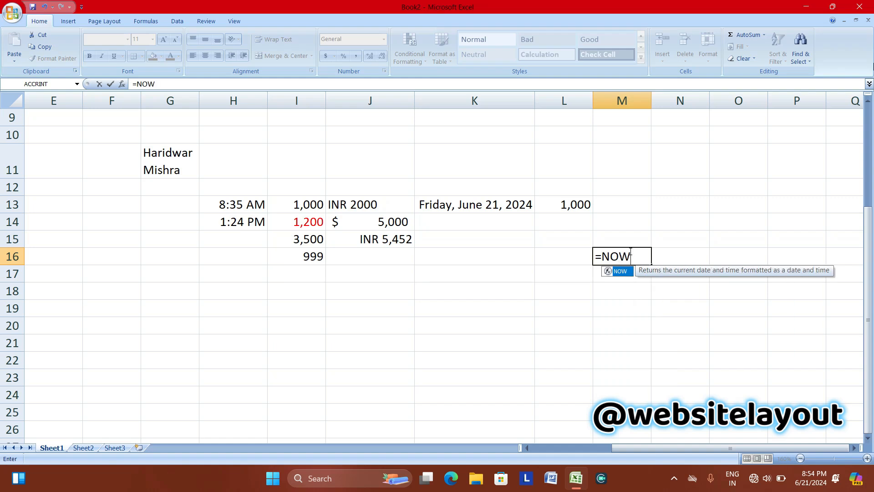
pyautogui.write('()')
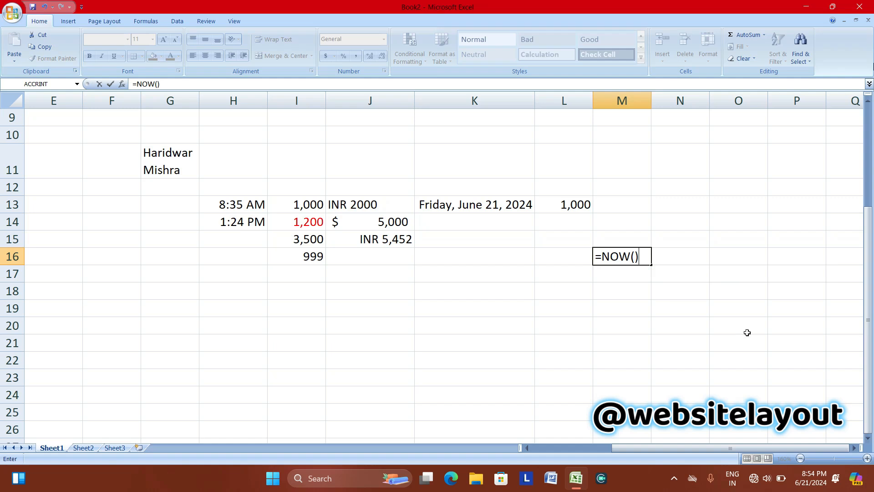
pyautogui.press('Return')
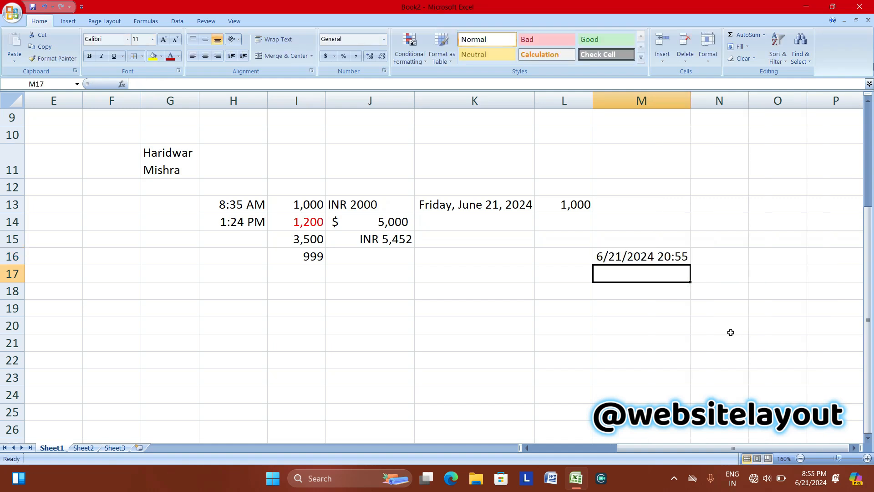
pyautogui.click(640, 250)
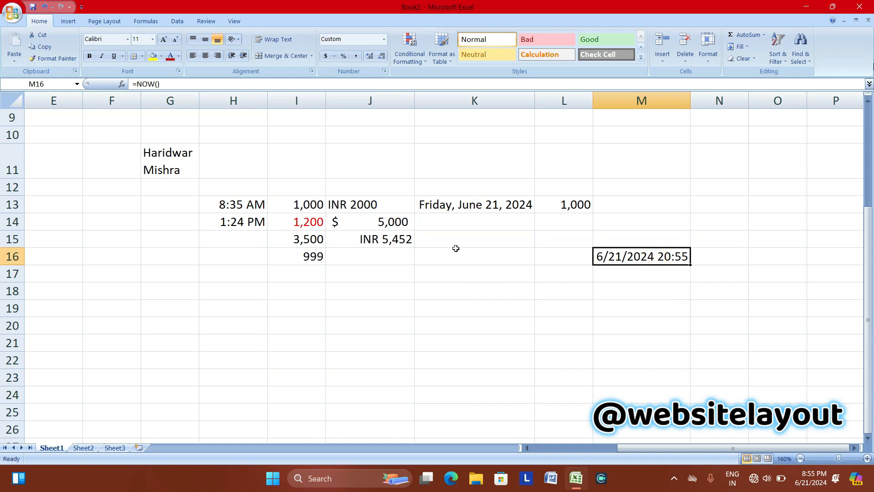
pyautogui.click(384, 39)
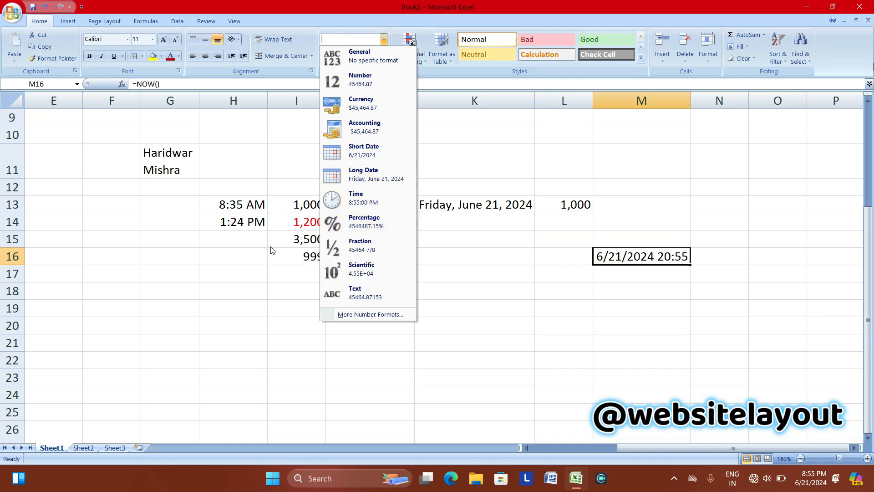
pyautogui.click(126, 215)
pyautogui.click(126, 215)
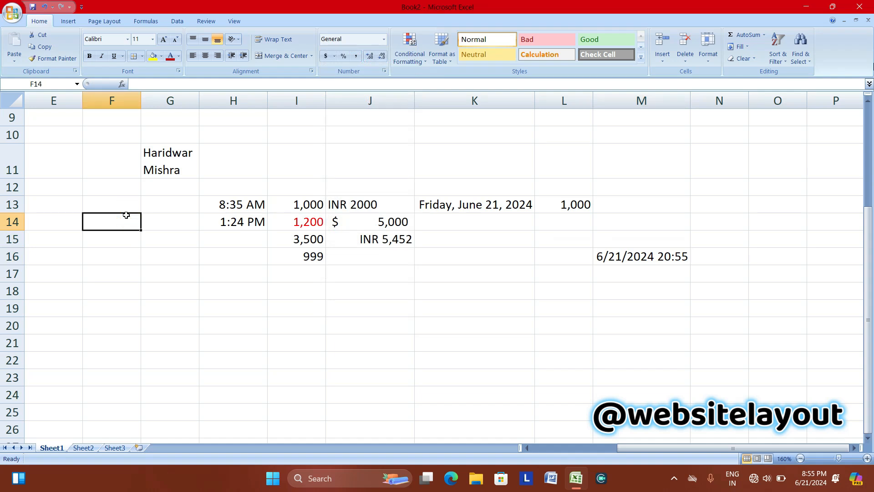
# Enter 20% in F14 and 30% in F15.
pyautogui.write('20')
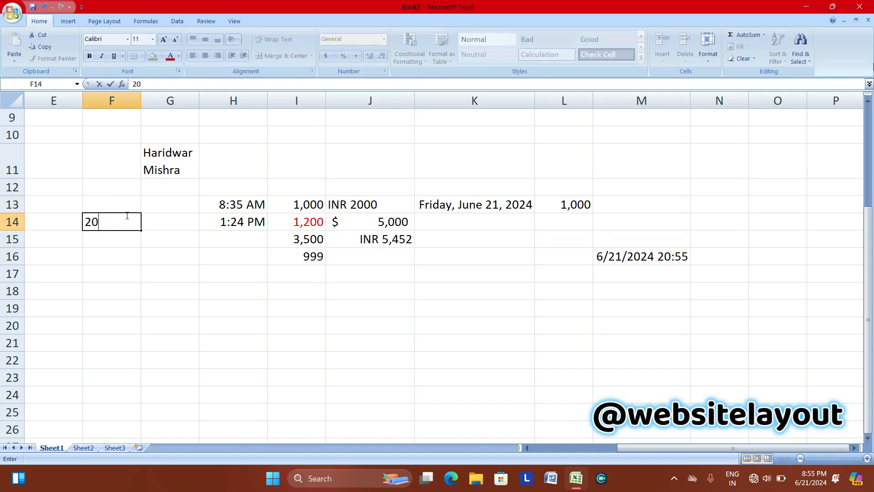
pyautogui.write('%')
pyautogui.press('Return')
pyautogui.write('30%')
pyautogui.click(143, 216)
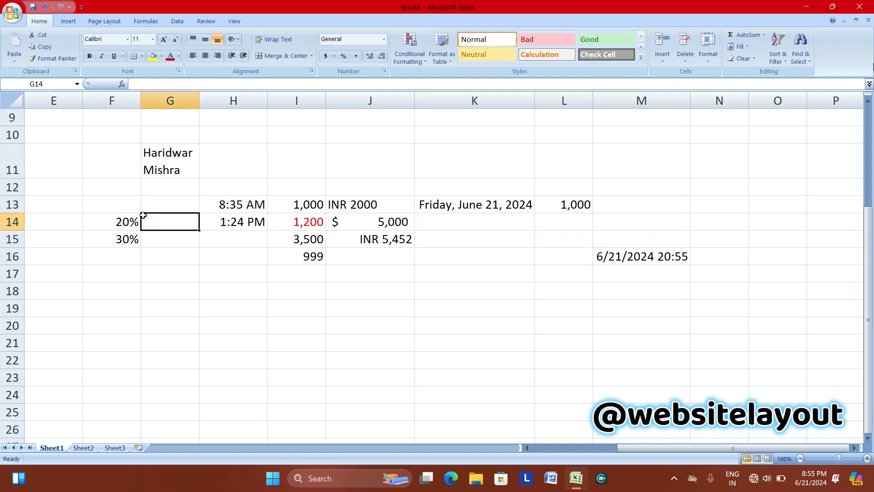
# Give cells E14:E23 the Percentage number format.
pyautogui.moveTo(41, 221); pyautogui.dragTo(46, 378)
pyautogui.click(383, 39)
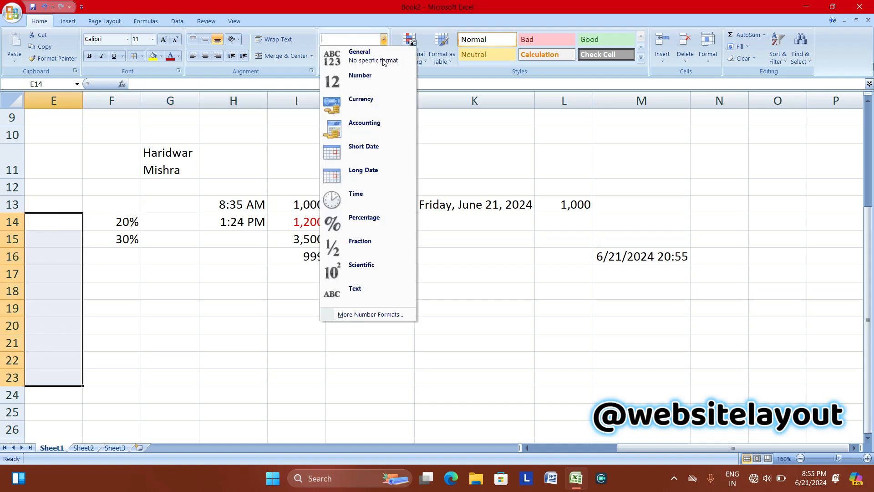
pyautogui.click(363, 314)
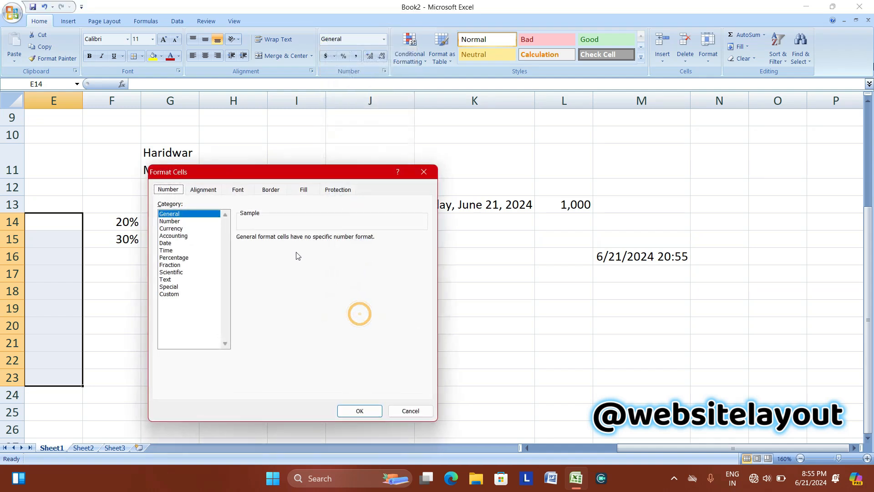
pyautogui.click(174, 258)
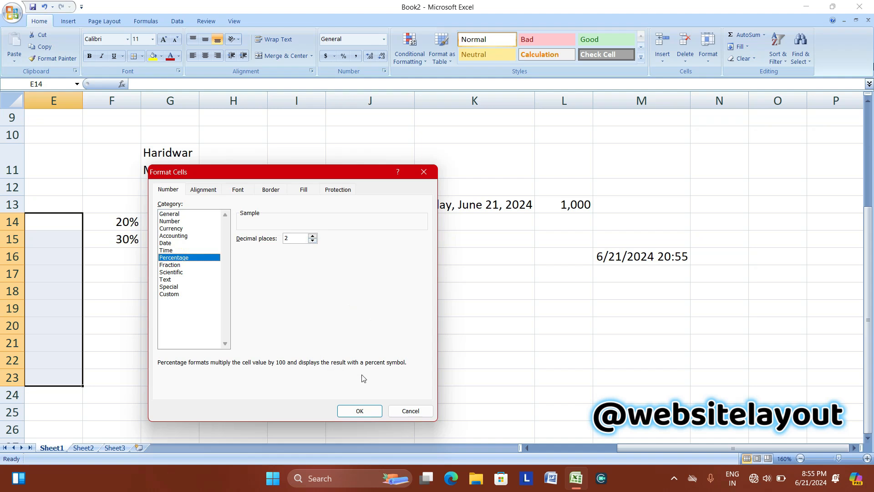
pyautogui.click(358, 411)
# Enter 90 and 30 in E14:E15, then remove both decimal places to show 90% and 30%.
pyautogui.click(44, 227)
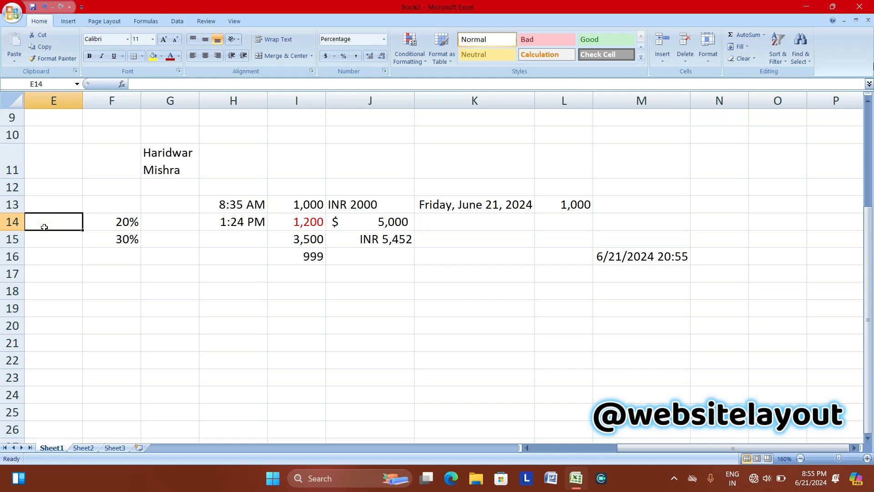
pyautogui.write('90')
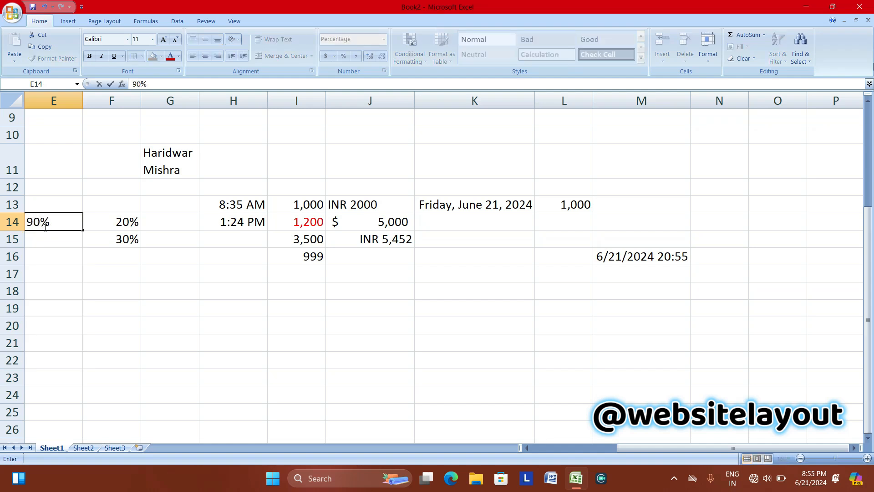
pyautogui.press('Return')
pyautogui.write('30')
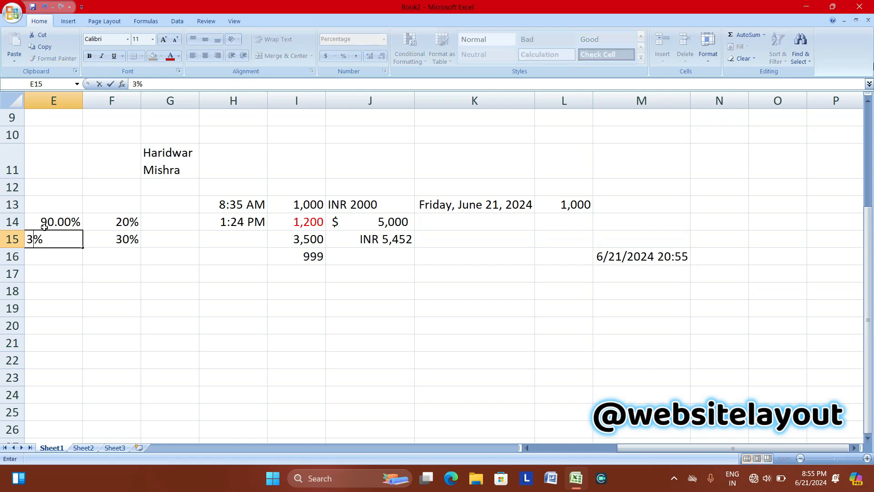
pyautogui.press('Return')
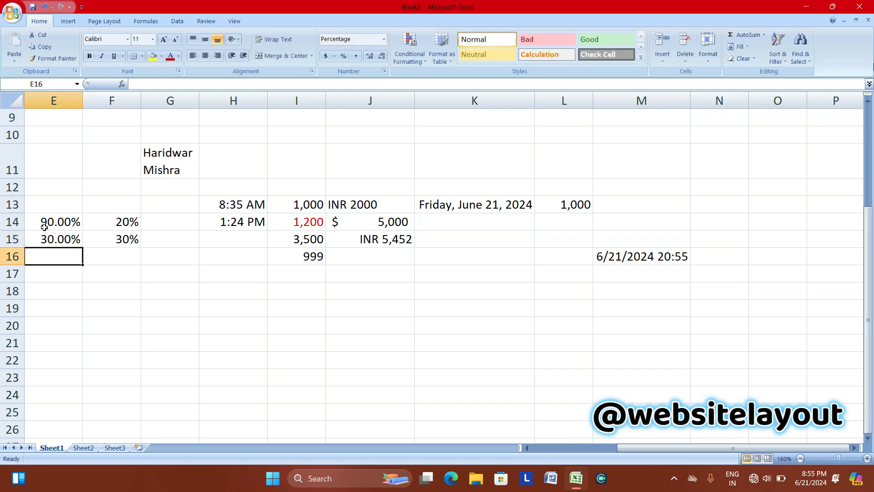
pyautogui.click(44, 227)
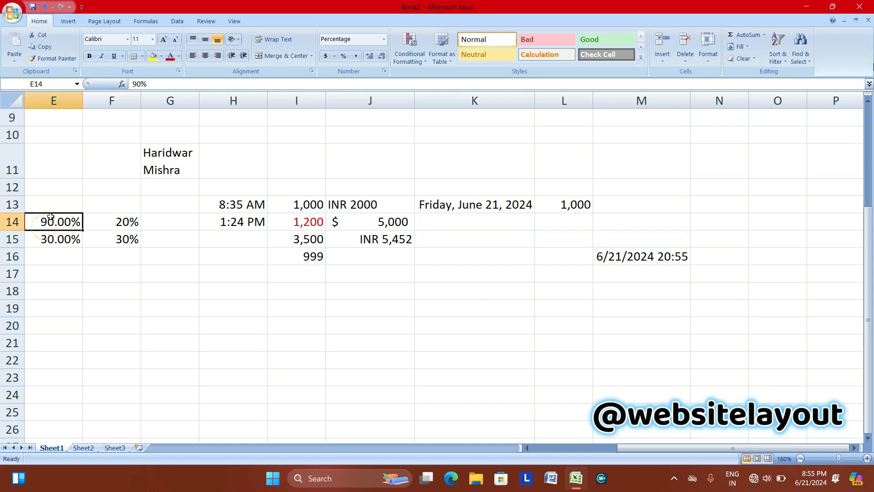
pyautogui.moveTo(54, 220); pyautogui.dragTo(55, 239)
pyautogui.click(381, 55)
pyautogui.click(381, 56)
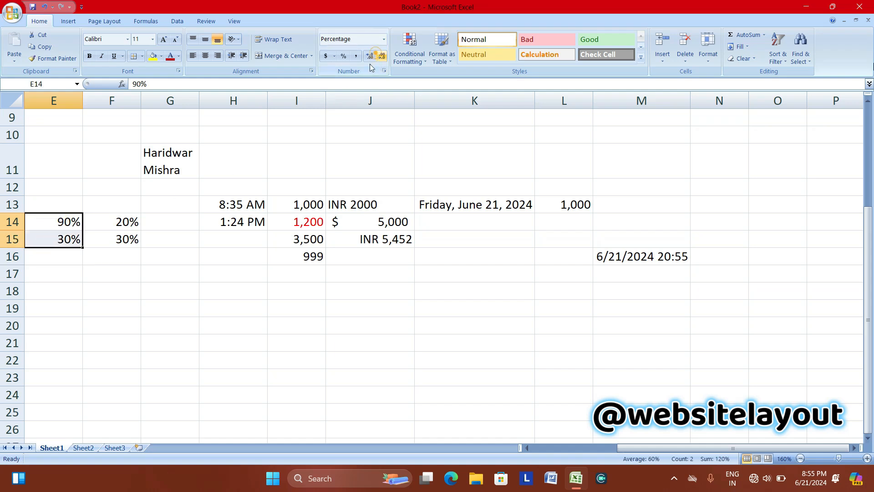
# Enter 74 in E16 so it shows 74.00%.
pyautogui.click(61, 256)
pyautogui.write('74')
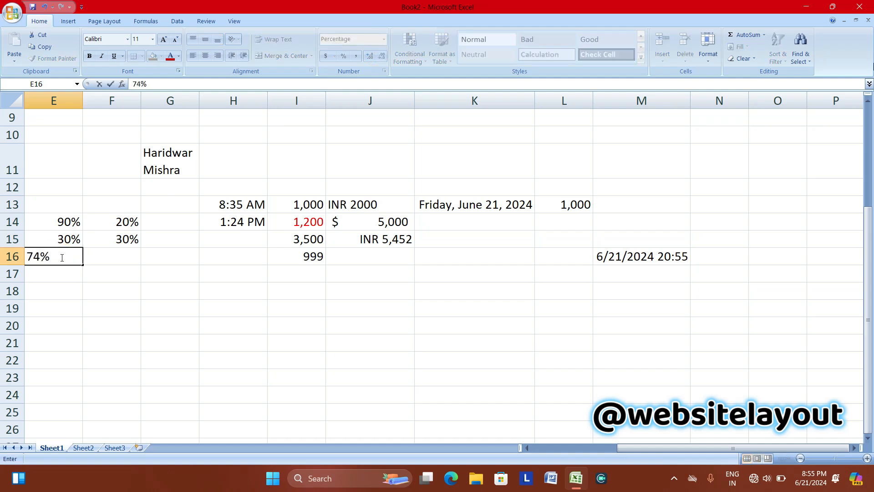
pyautogui.press('Return')
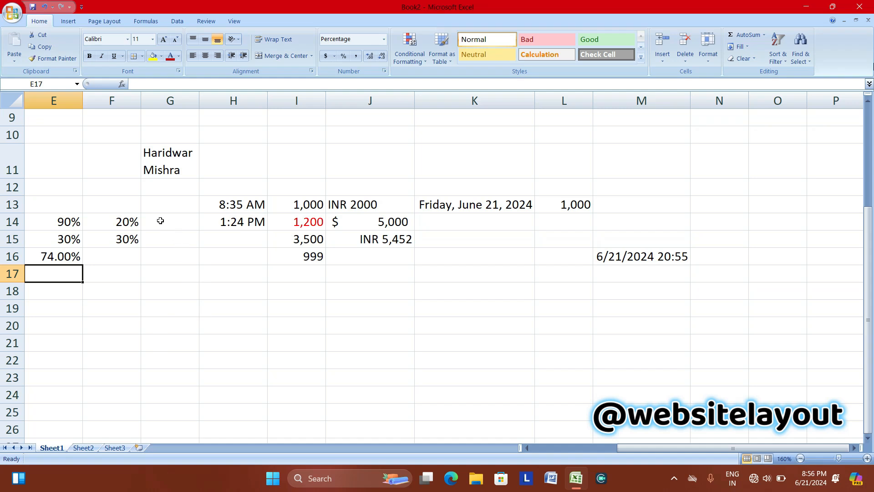
# Apply the Fraction format to E17 and to G14:G23.
pyautogui.click(384, 40)
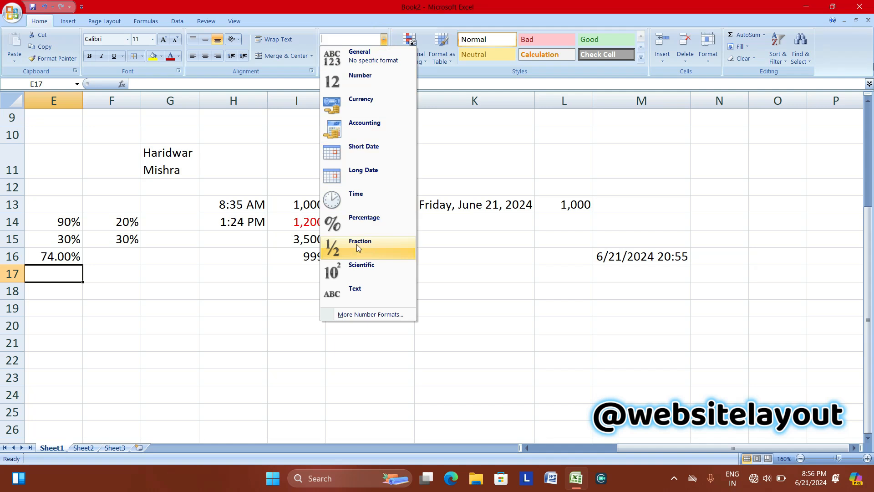
pyautogui.click(351, 250)
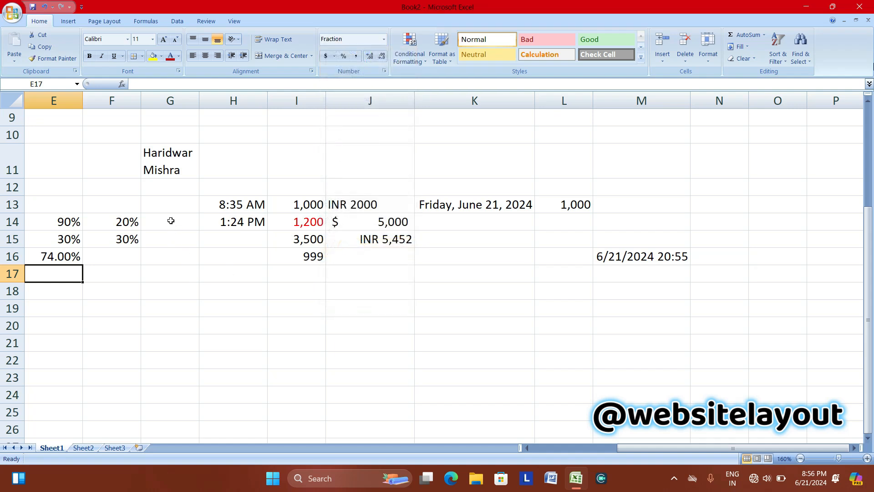
pyautogui.moveTo(171, 221); pyautogui.dragTo(173, 377)
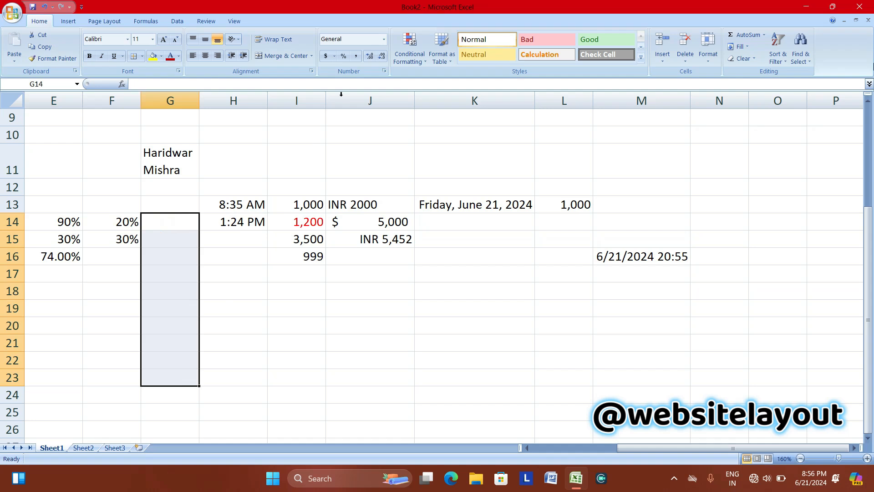
pyautogui.click(384, 40)
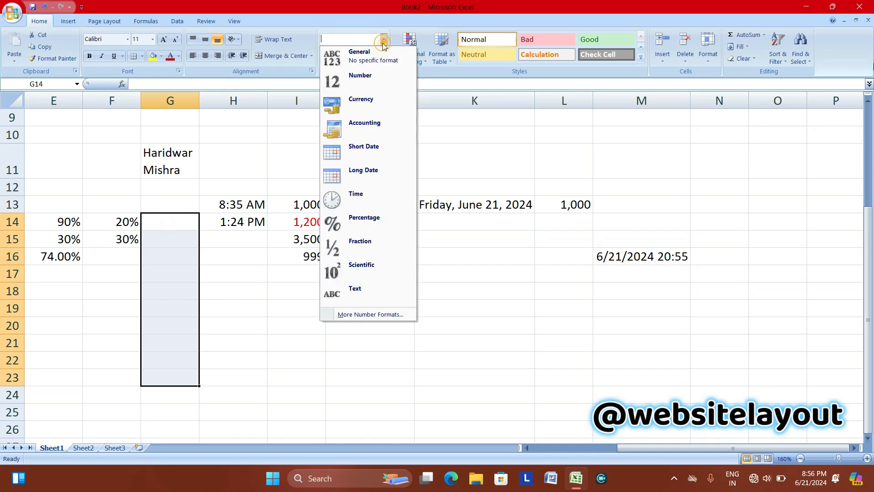
pyautogui.click(362, 248)
# Enter 0.36 in G15 so it displays as a fraction.
pyautogui.click(158, 232)
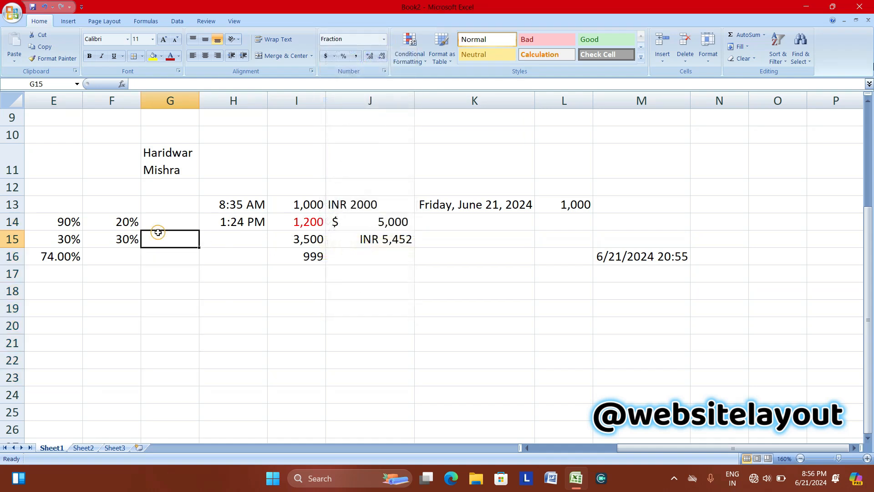
pyautogui.click(158, 232)
pyautogui.write('0.36')
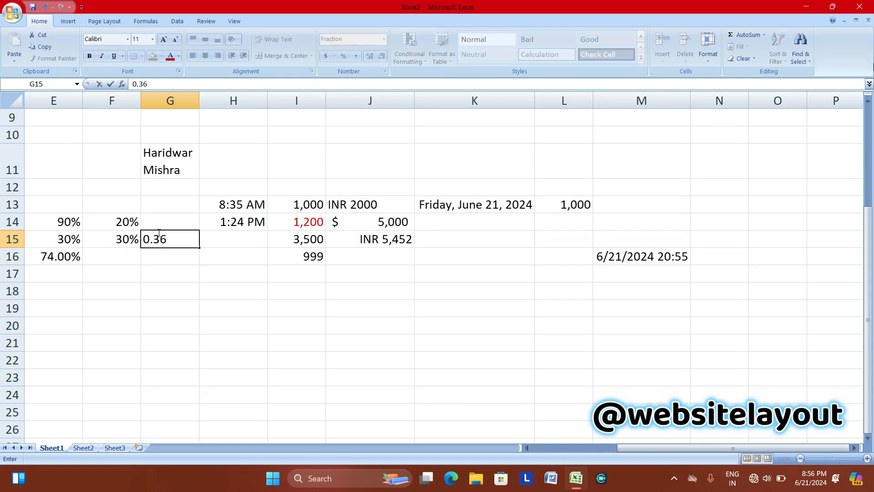
pyautogui.press('Return')
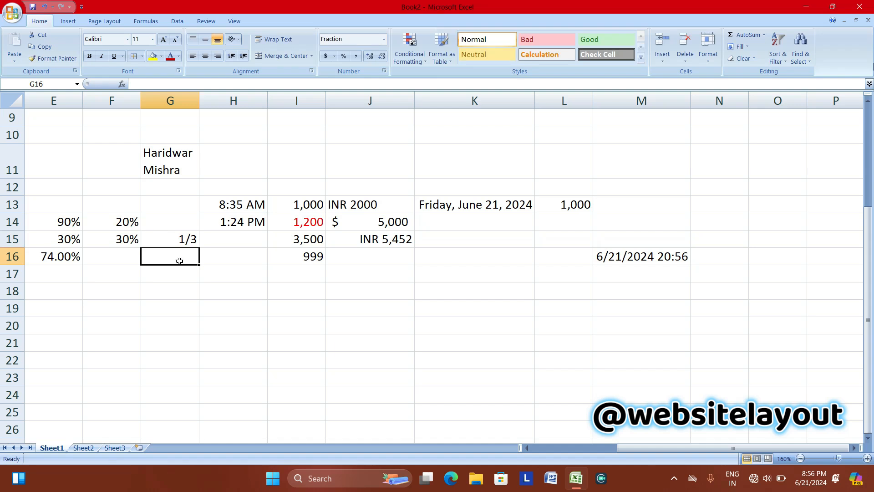
# Try 024 in G16, undo it, then enter 0.65 to show 2/3.
pyautogui.write('024')
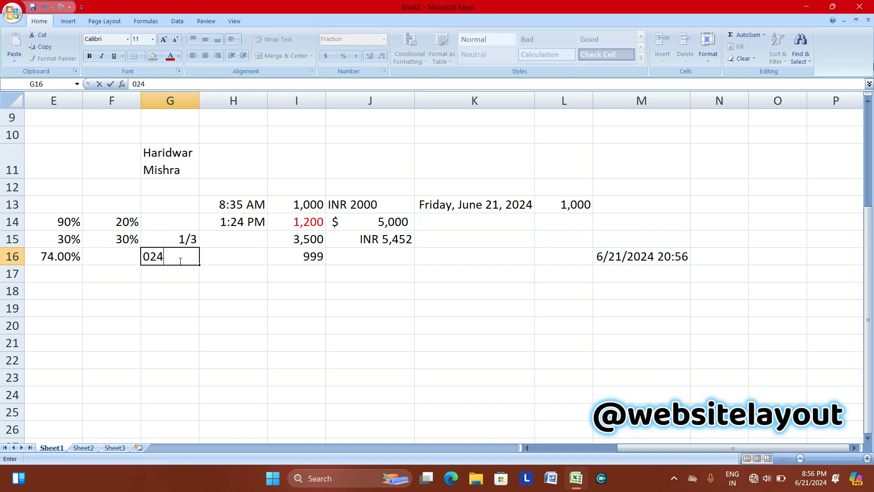
pyautogui.press('Return')
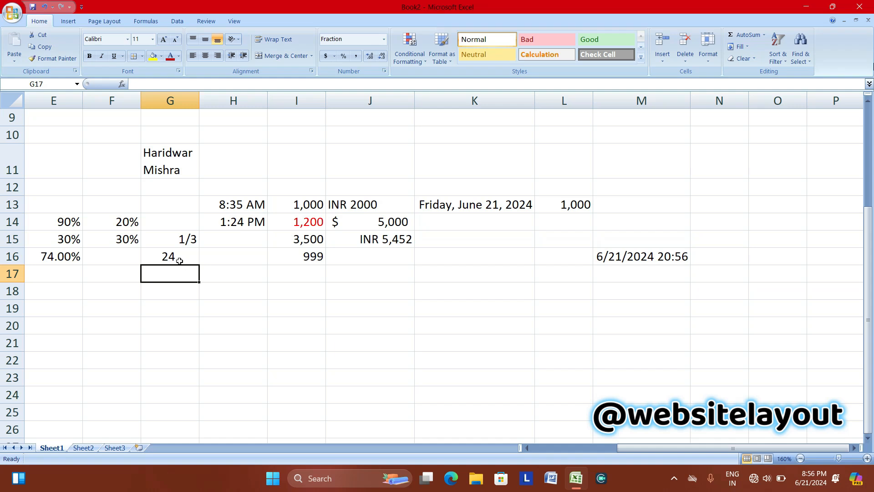
pyautogui.hotkey('ctrl', 'z')
pyautogui.write('0')
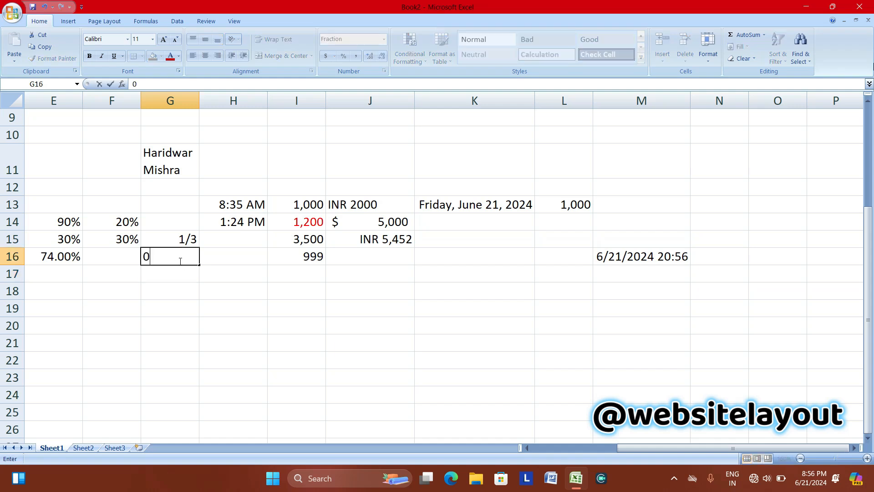
pyautogui.write('.65')
pyautogui.press('Return')
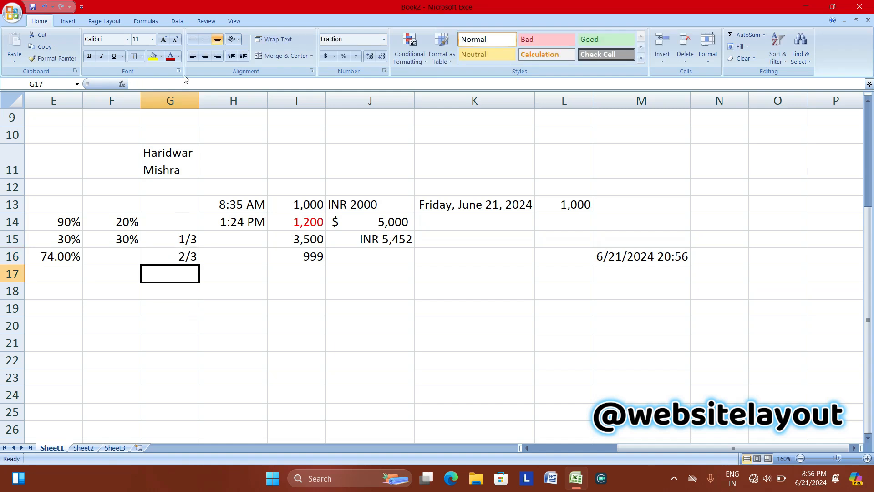
pyautogui.click(386, 40)
pyautogui.click(366, 315)
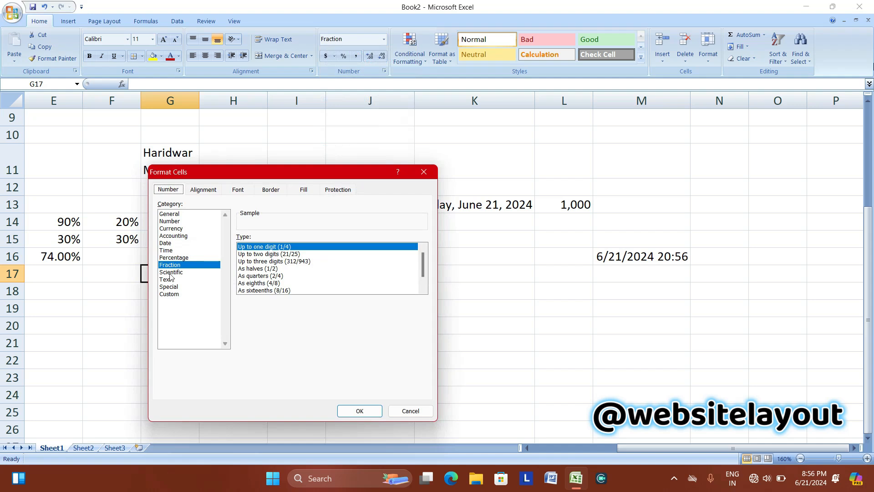
pyautogui.click(177, 274)
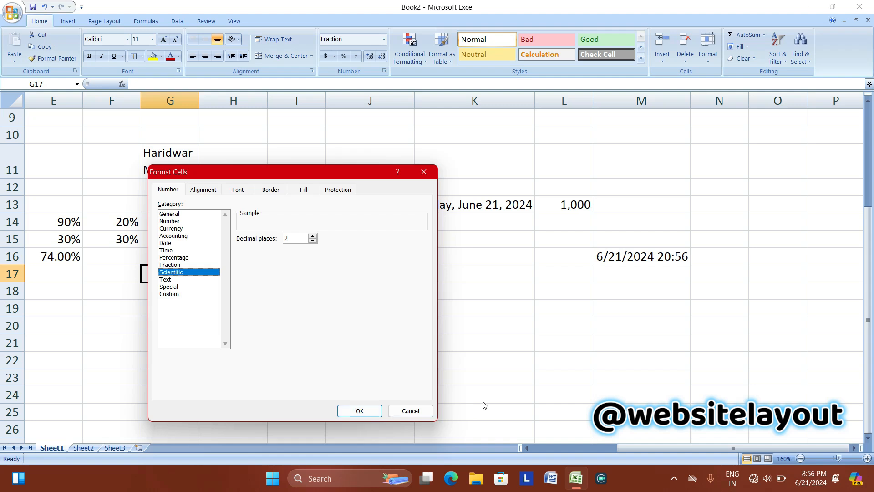
pyautogui.click(424, 172)
pyautogui.click(715, 218)
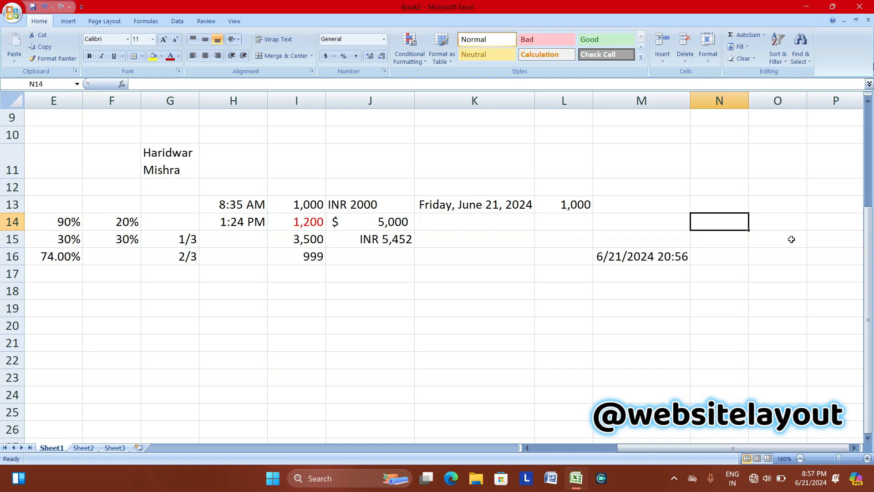
pyautogui.write('254565')
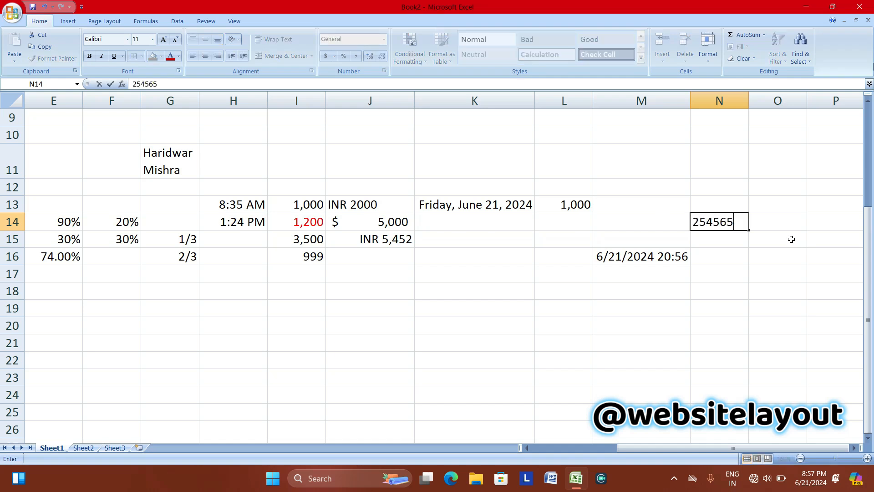
pyautogui.write('3E')
pyautogui.press('Left')
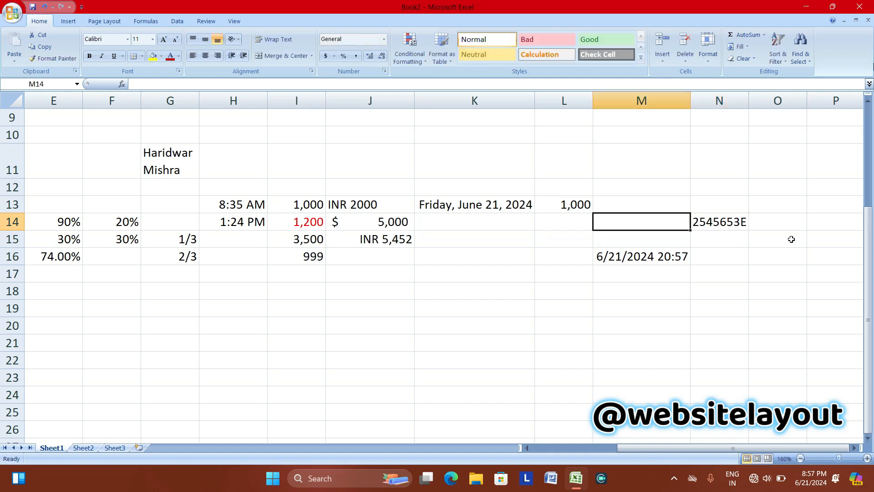
pyautogui.write('+')
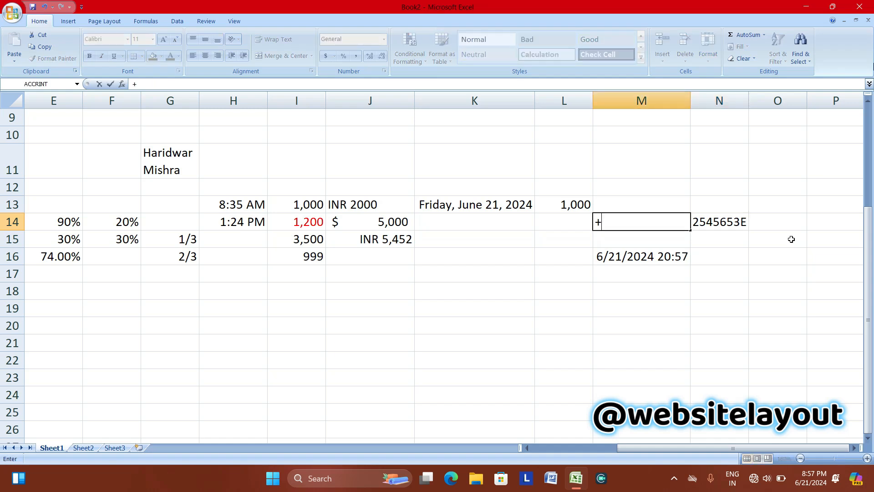
pyautogui.press('BackSpace')
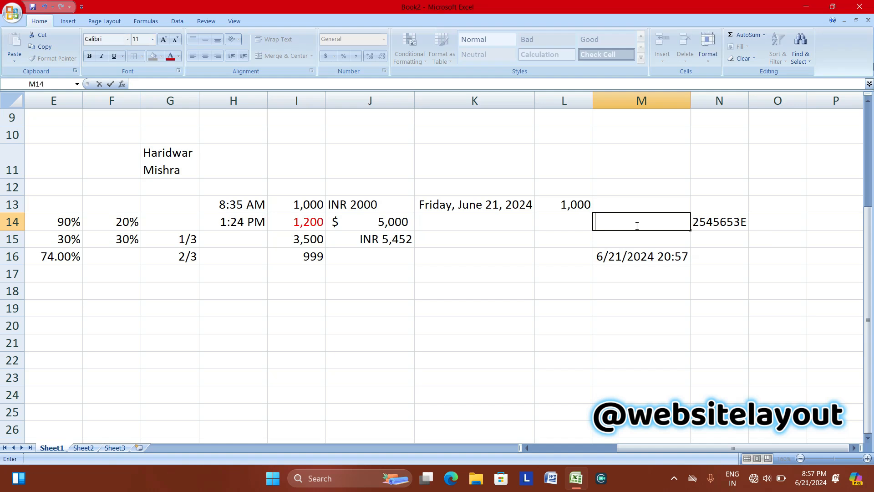
pyautogui.doubleClick(720, 222)
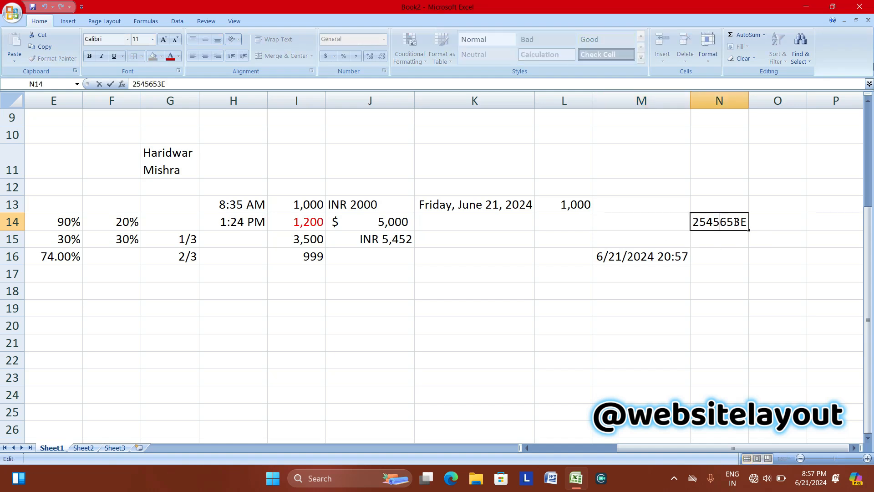
pyautogui.press('BackSpace')
pyautogui.write('212')
pyautogui.press('Return')
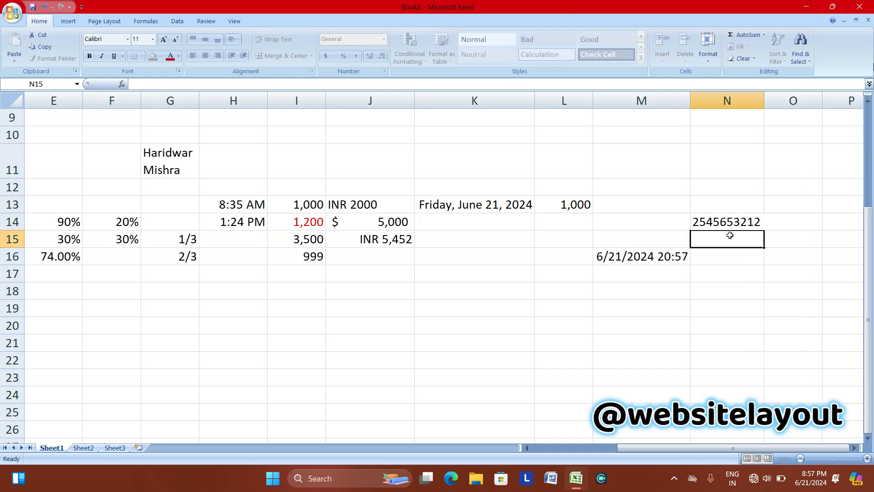
pyautogui.click(715, 216)
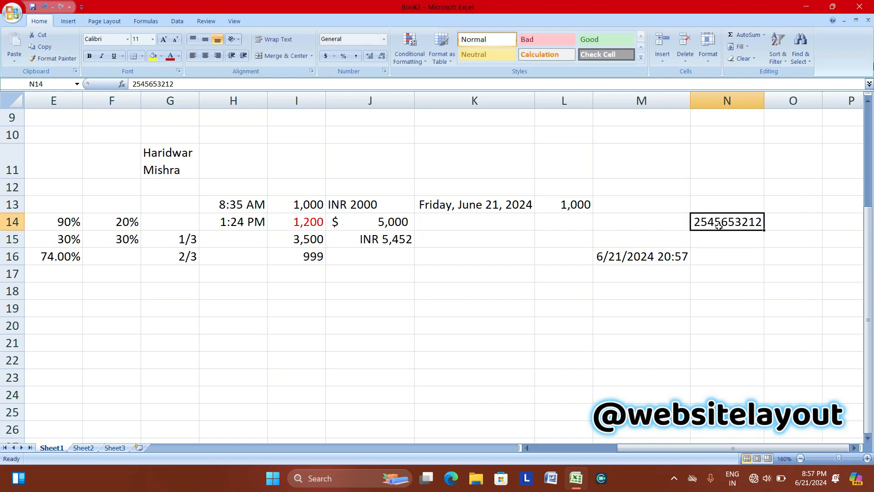
# Apply Scientific format to N14 so it reads 2.55E+09, and drag column N wider.
pyautogui.click(384, 39)
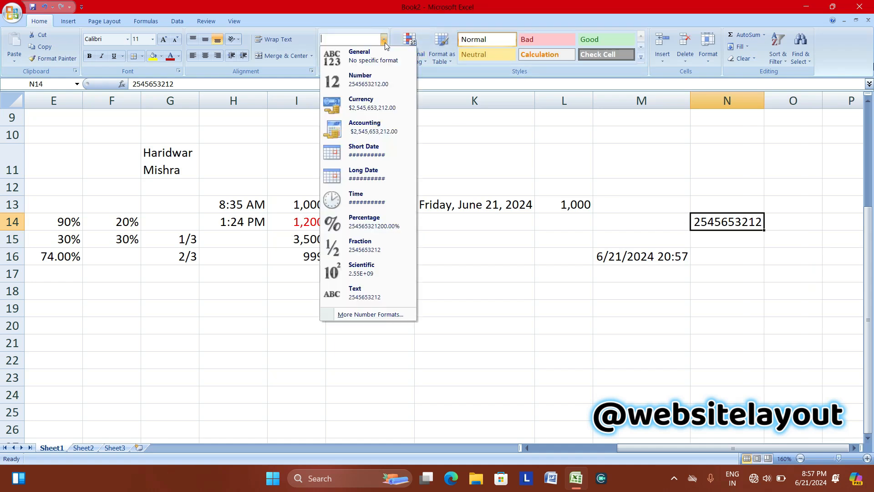
pyautogui.click(361, 274)
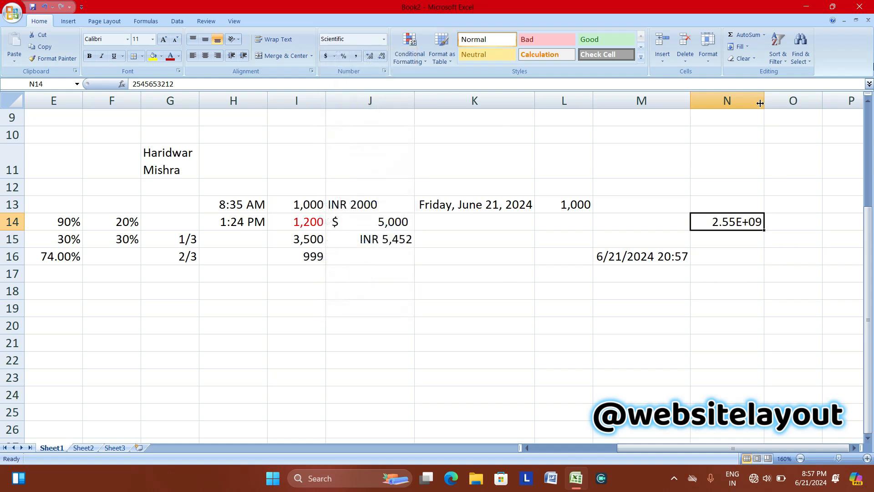
pyautogui.moveTo(764, 99); pyautogui.dragTo(796, 100)
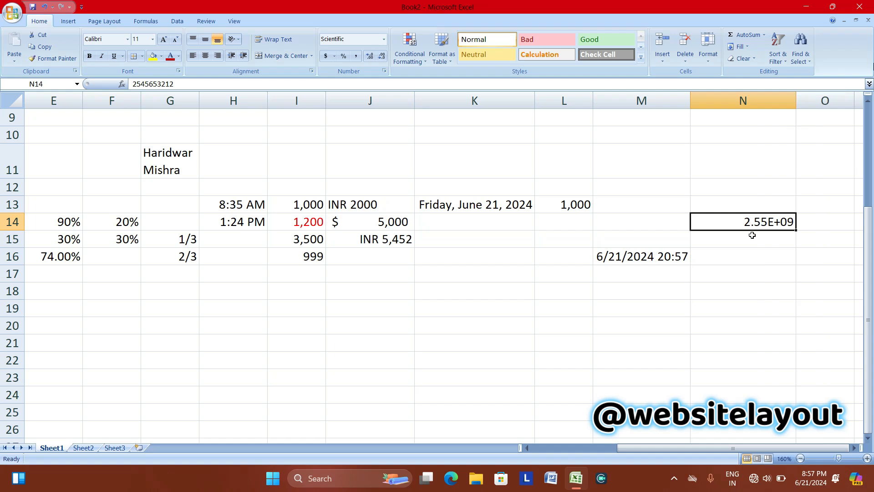
pyautogui.click(381, 39)
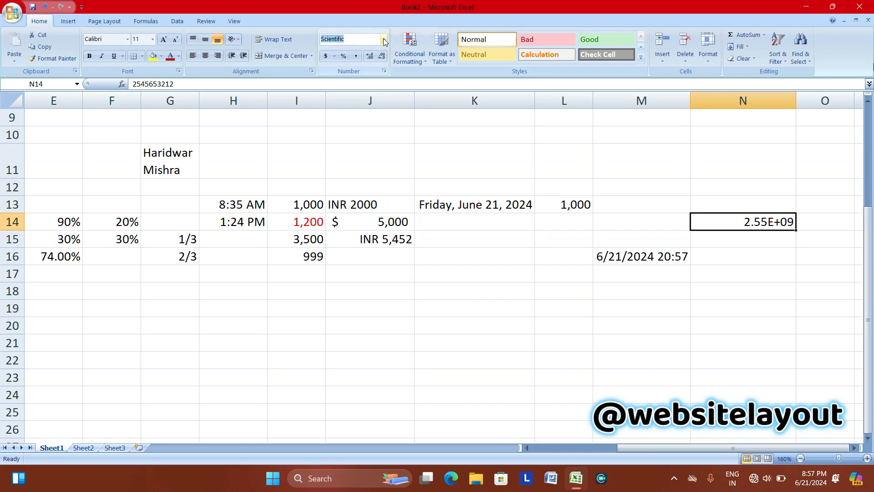
pyautogui.click(384, 39)
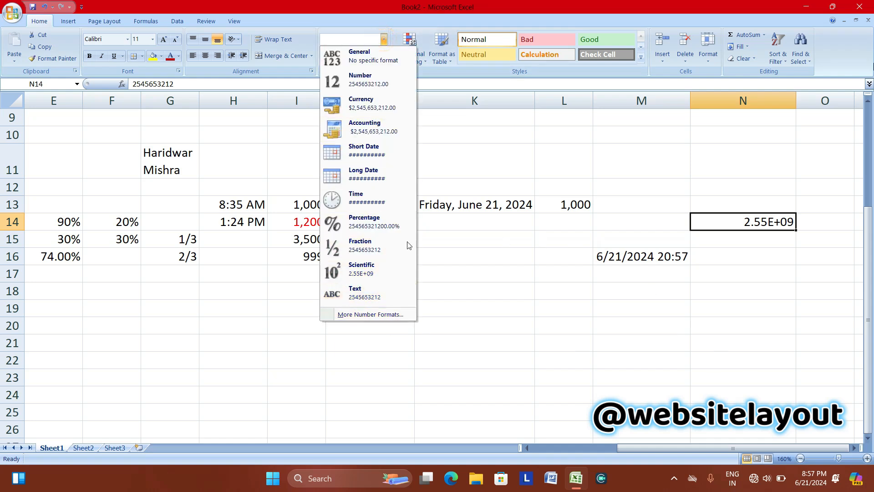
pyautogui.click(173, 272)
pyautogui.click(277, 288)
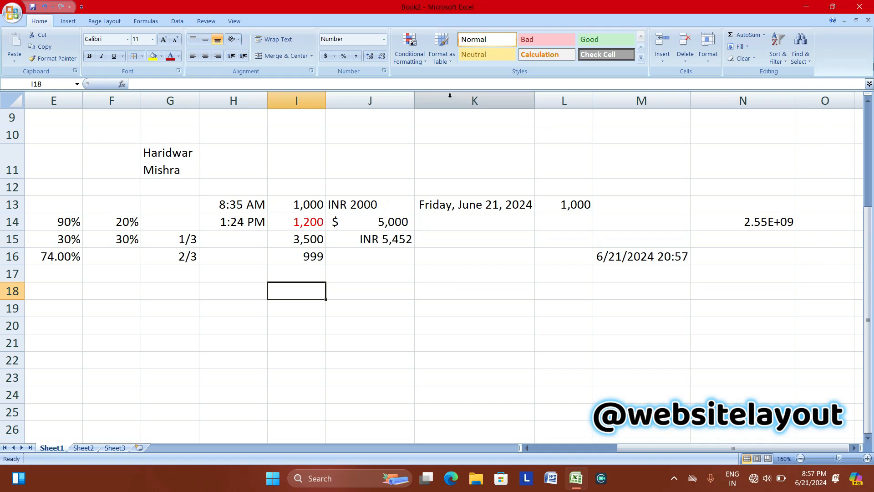
# Select D12:D18 and choose Text from the Number Format list.
pyautogui.click(800, 458)
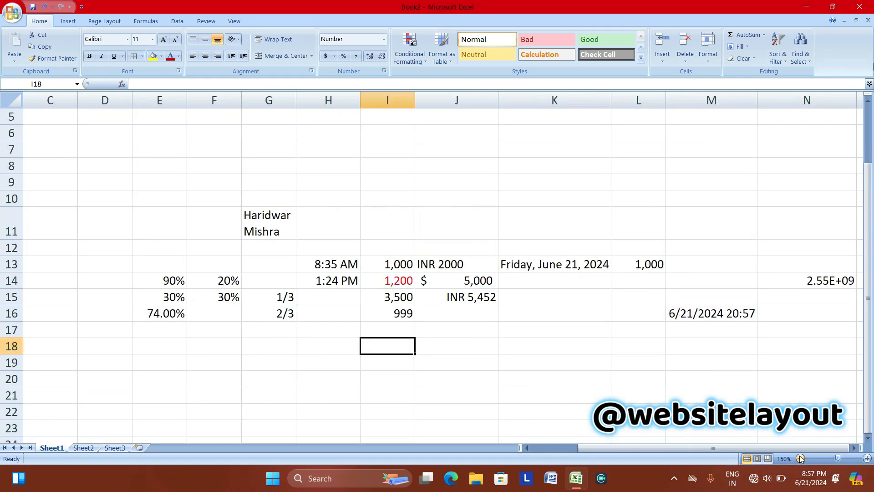
pyautogui.click(93, 246)
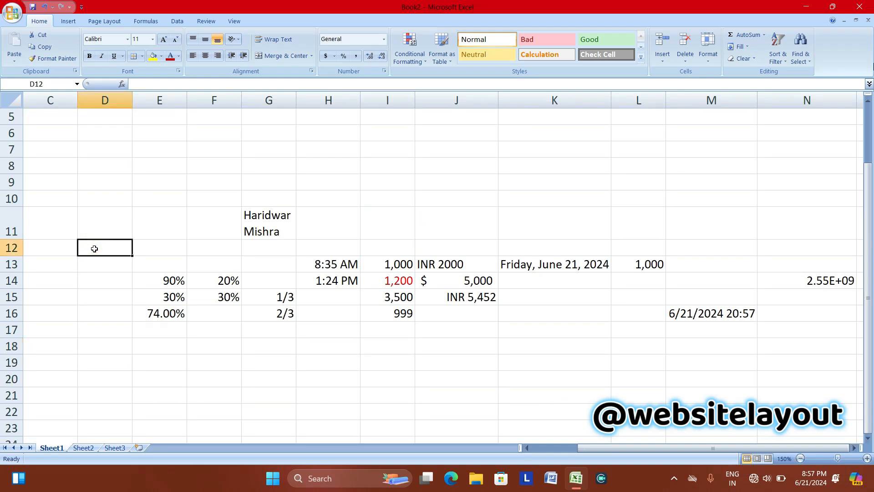
pyautogui.moveTo(95, 249); pyautogui.dragTo(118, 353)
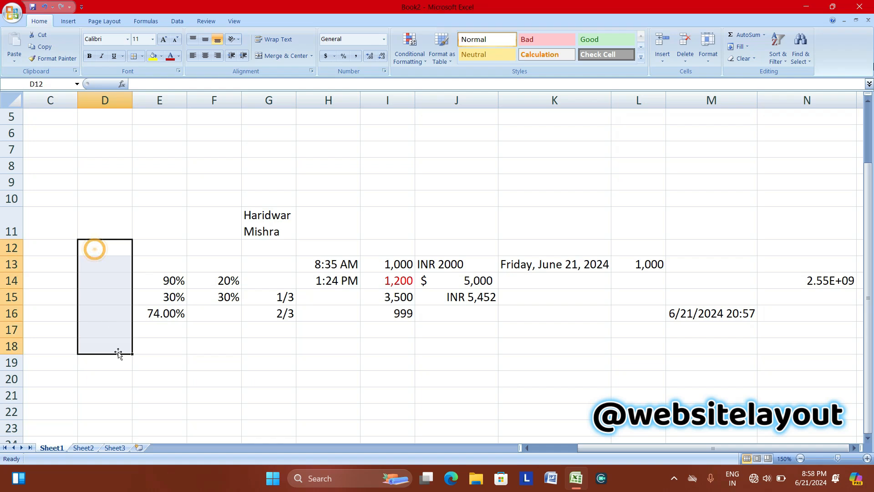
pyautogui.click(384, 39)
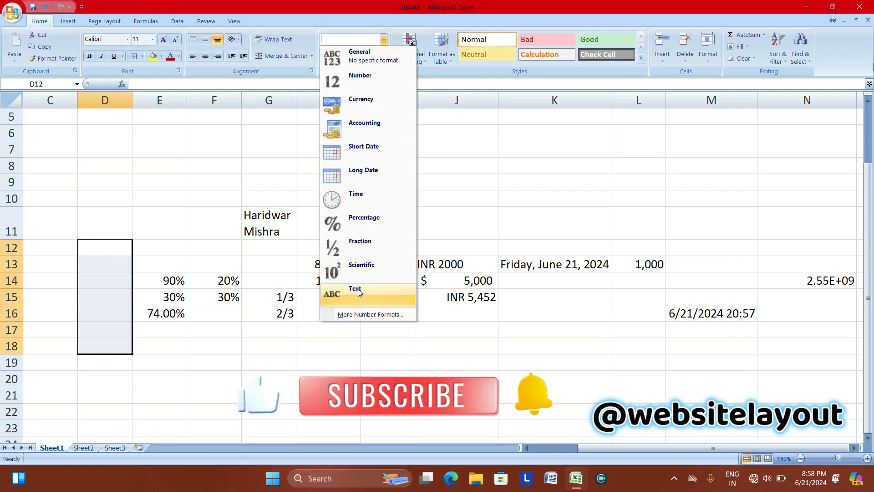
pyautogui.click(359, 292)
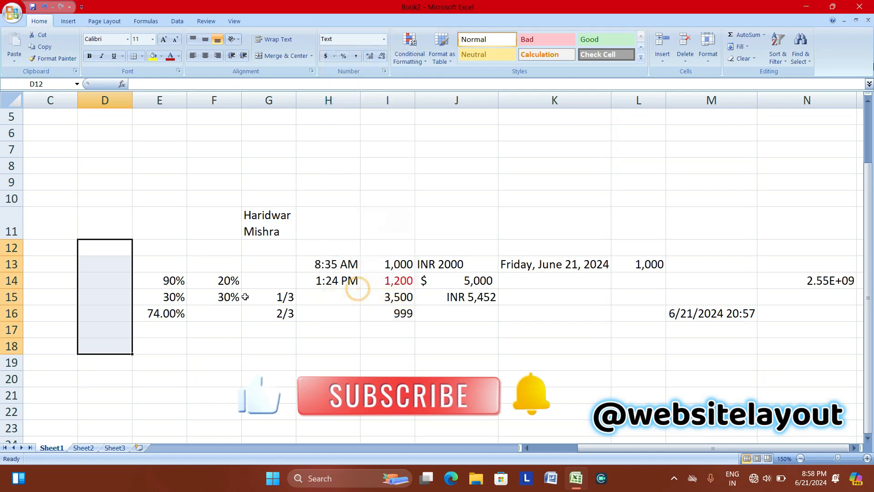
pyautogui.click(95, 253)
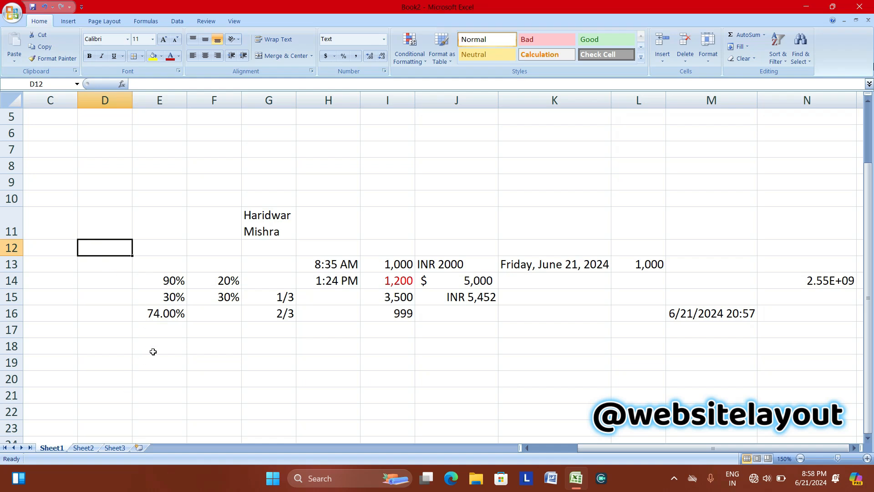
# Enter =SUM(I15:I16) in I18 to add 3,500 and 999 for 4,499.
pyautogui.click(378, 346)
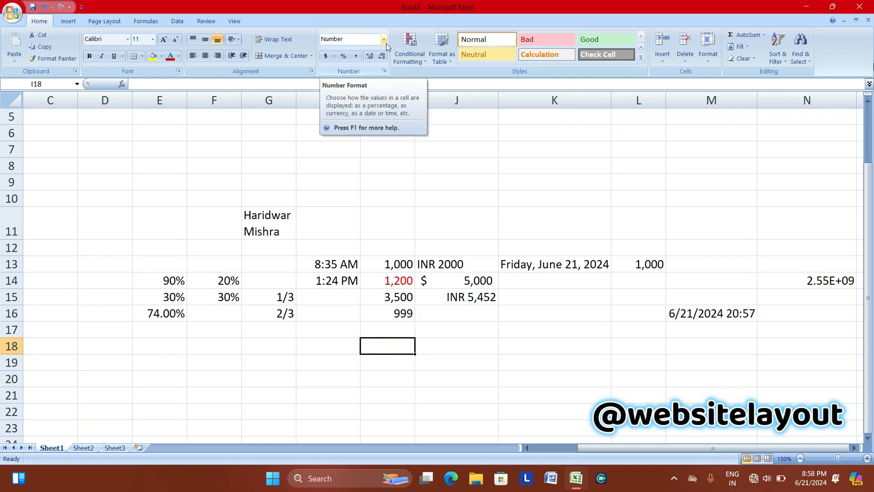
pyautogui.write('=SUM')
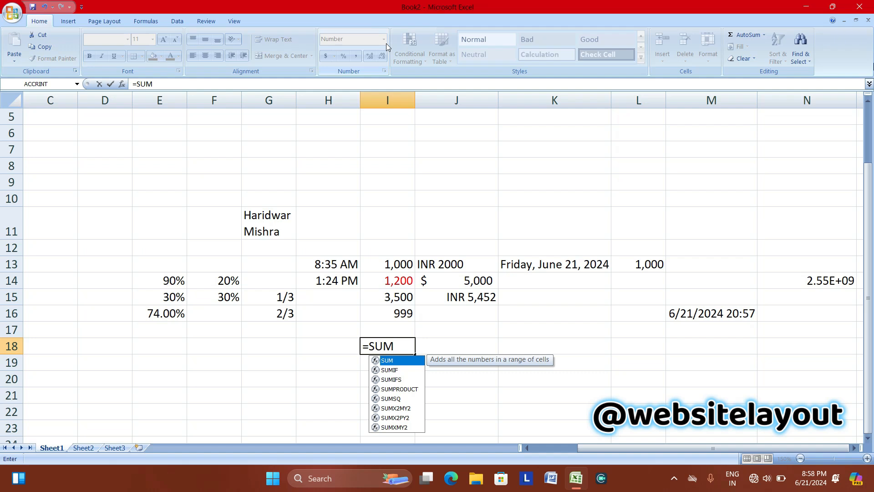
pyautogui.write('(')
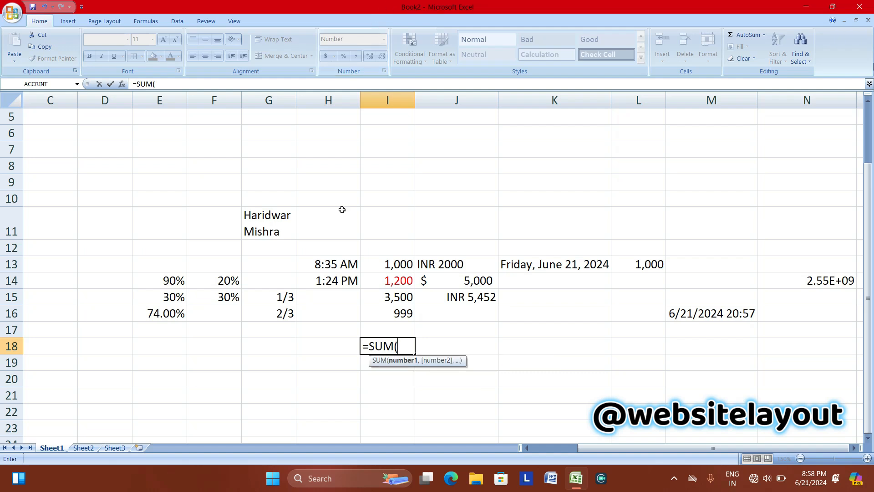
pyautogui.moveTo(386, 296); pyautogui.dragTo(399, 312)
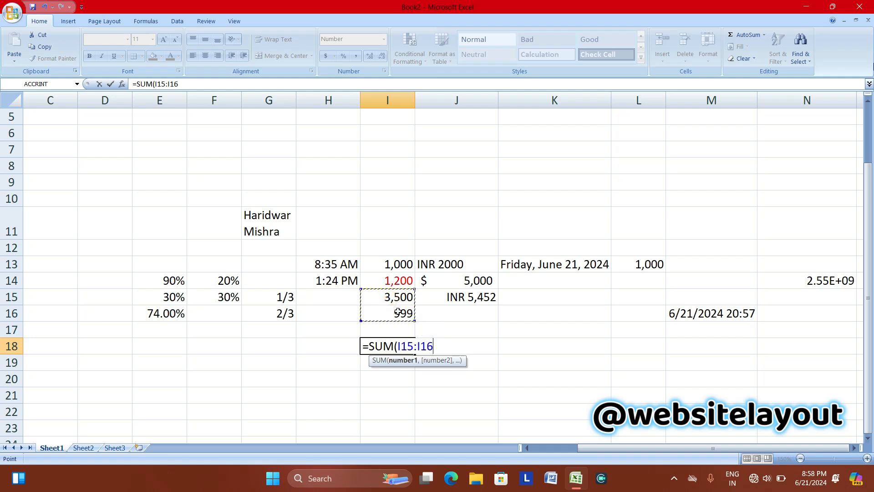
pyautogui.write(')')
pyautogui.press('Return')
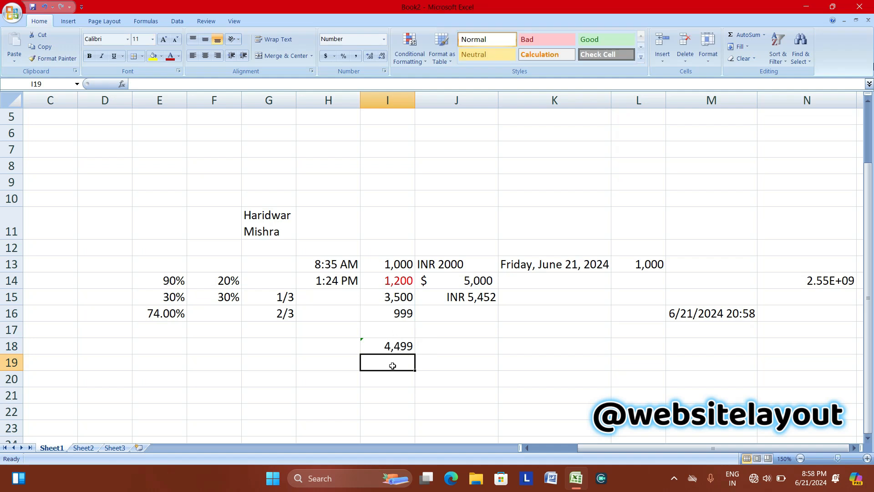
pyautogui.click(385, 344)
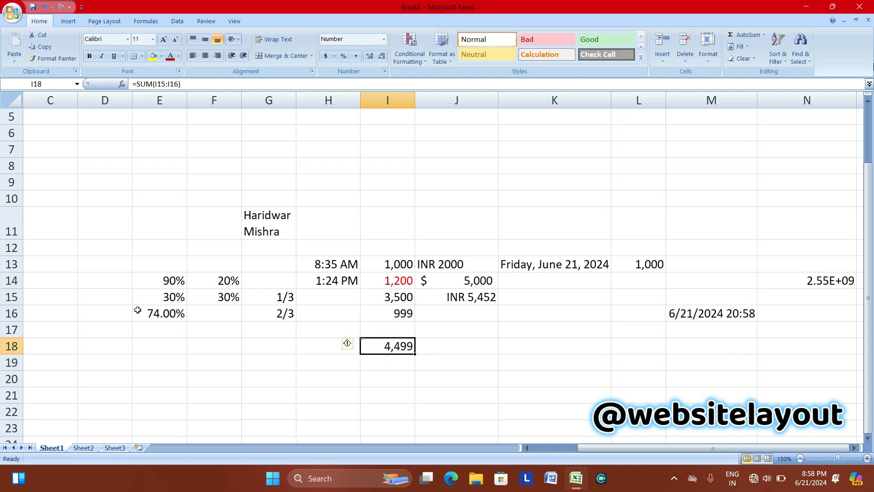
pyautogui.moveTo(88, 243); pyautogui.dragTo(101, 327)
pyautogui.click(103, 327)
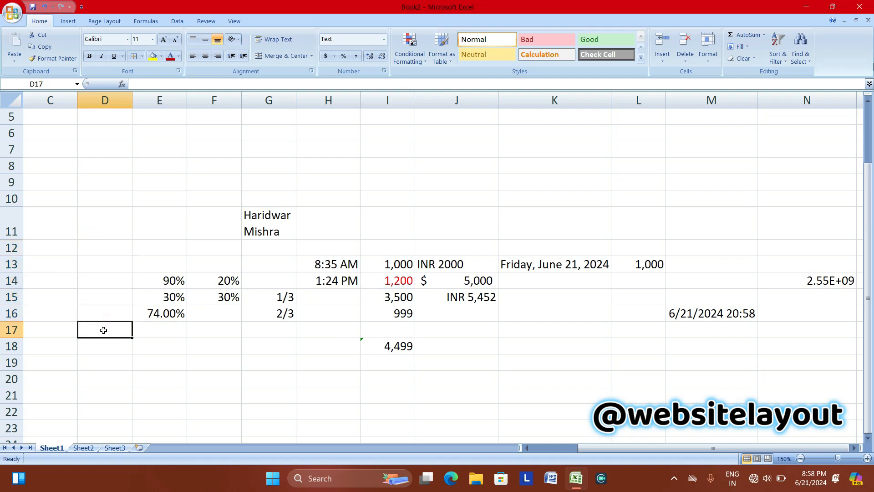
# Enter 2145 in D14 and 456 in D15.
pyautogui.click(91, 279)
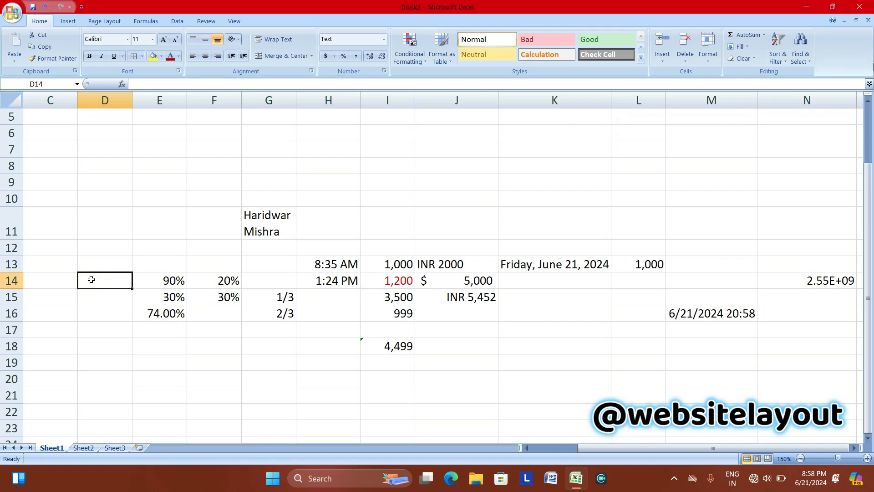
pyautogui.write('2145')
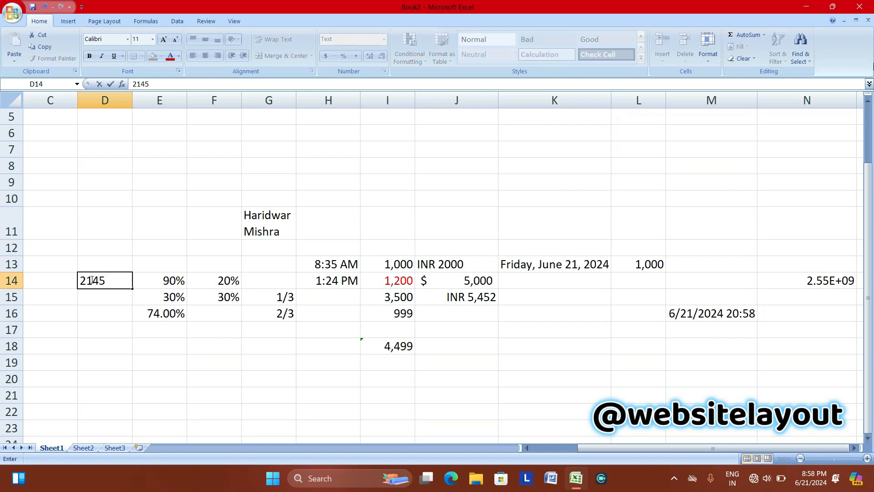
pyautogui.click(100, 305)
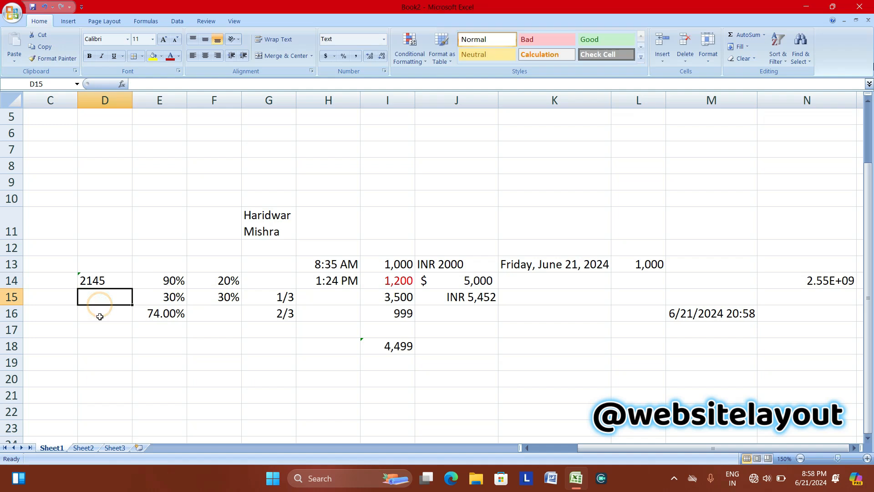
pyautogui.write('456')
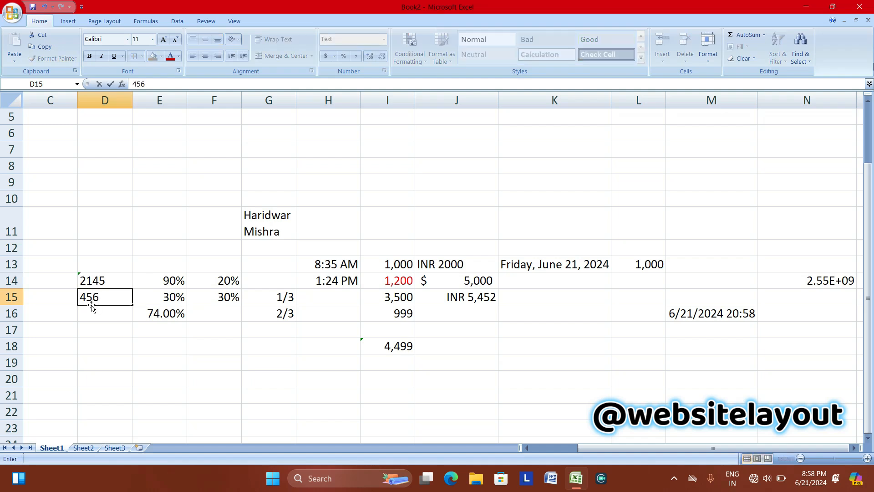
pyautogui.click(96, 318)
# Enter =SUM(D14:D15) in D17, where it stays displayed as formula text.
pyautogui.click(93, 336)
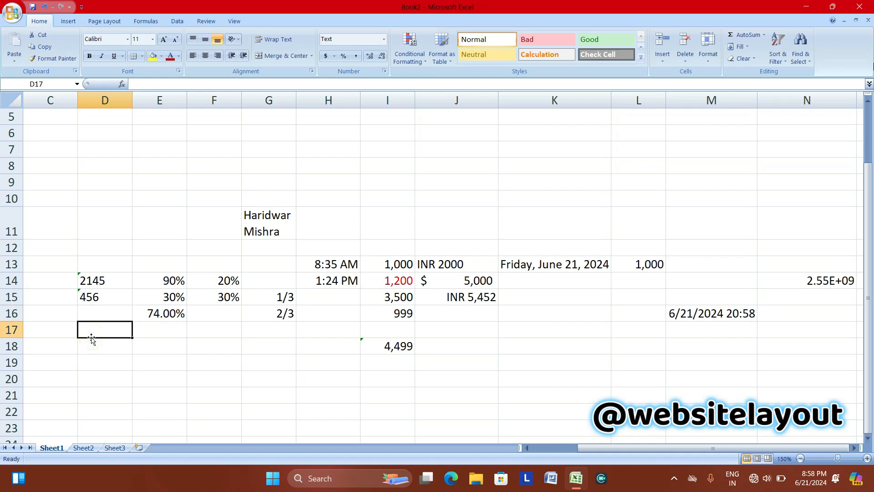
pyautogui.write('=S')
pyautogui.write('U')
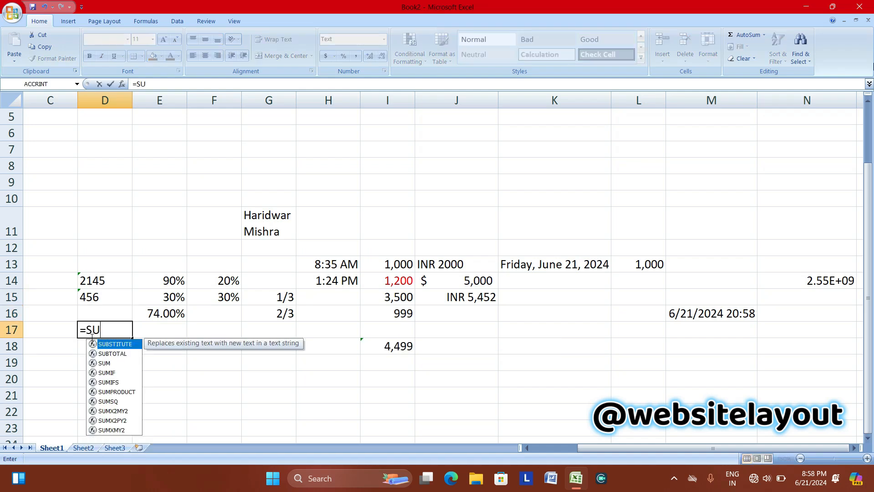
pyautogui.write('M(')
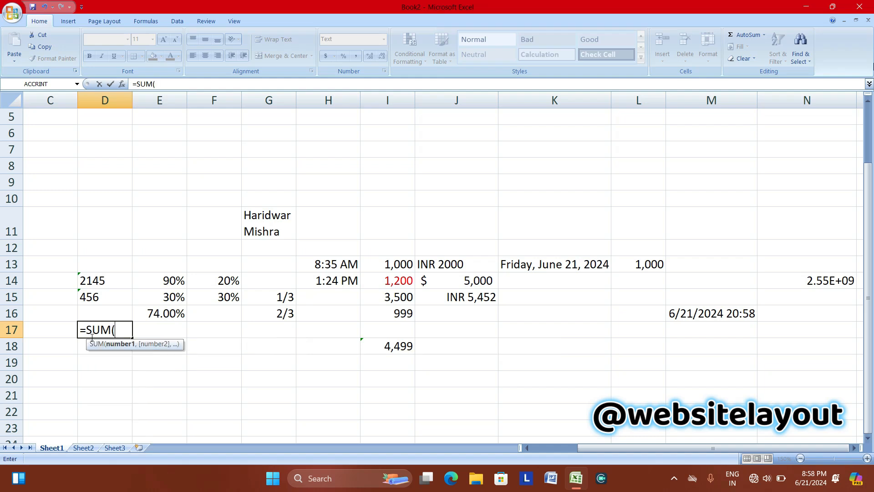
pyautogui.moveTo(89, 276); pyautogui.dragTo(102, 297)
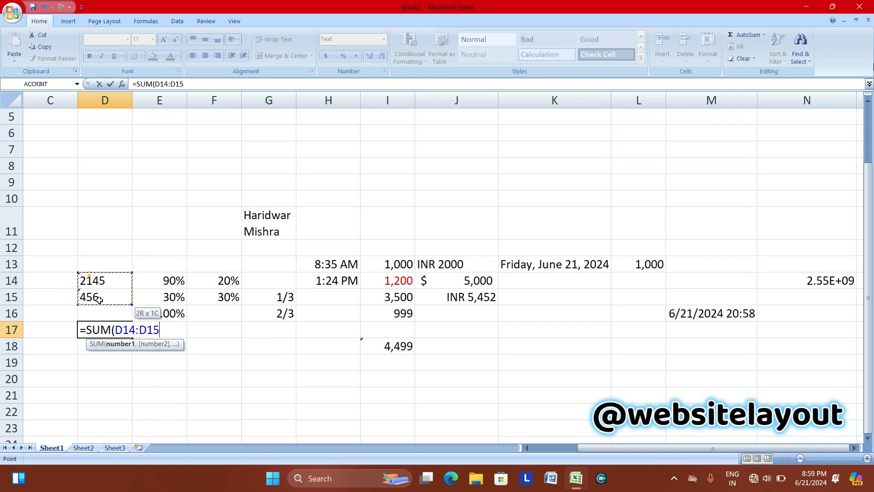
pyautogui.write(')')
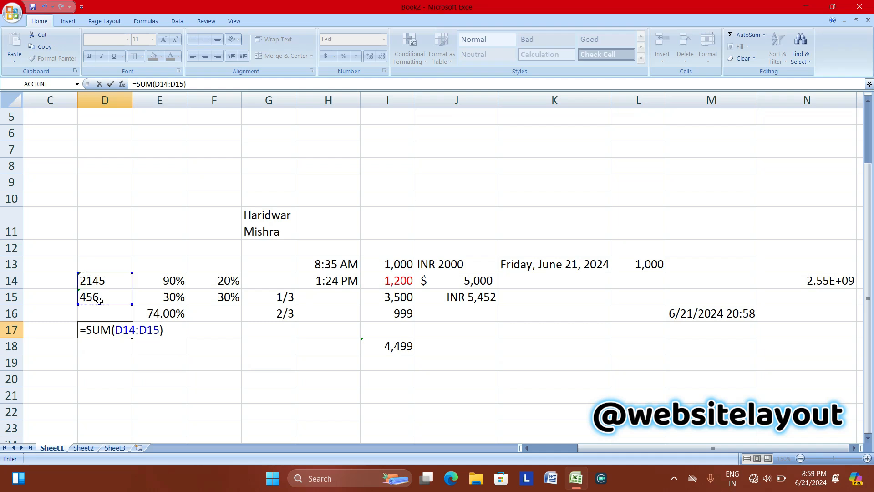
pyautogui.press('Return')
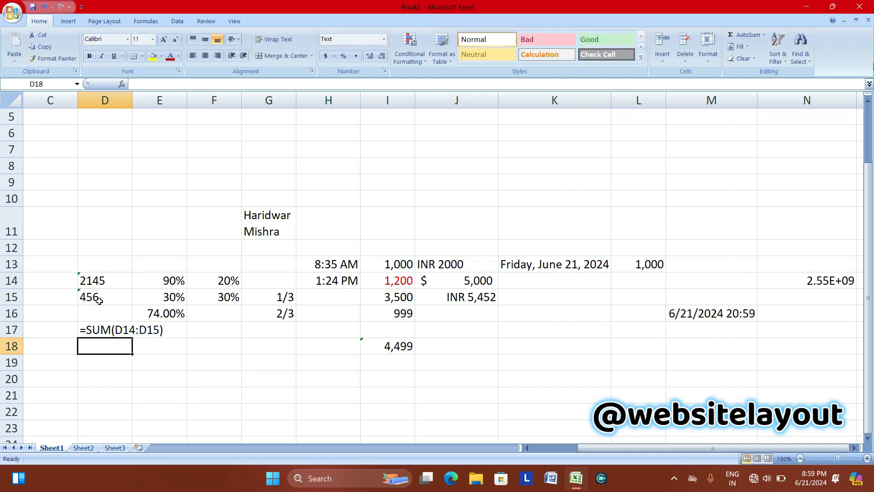
pyautogui.click(104, 335)
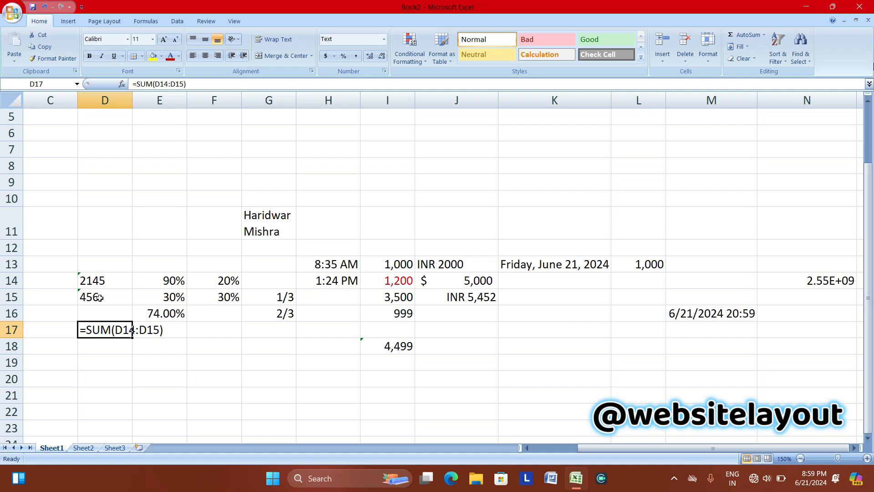
# Enter 012 in F9, 01 in F10 and 02 in H9, which lose their leading zeros.
pyautogui.click(214, 180)
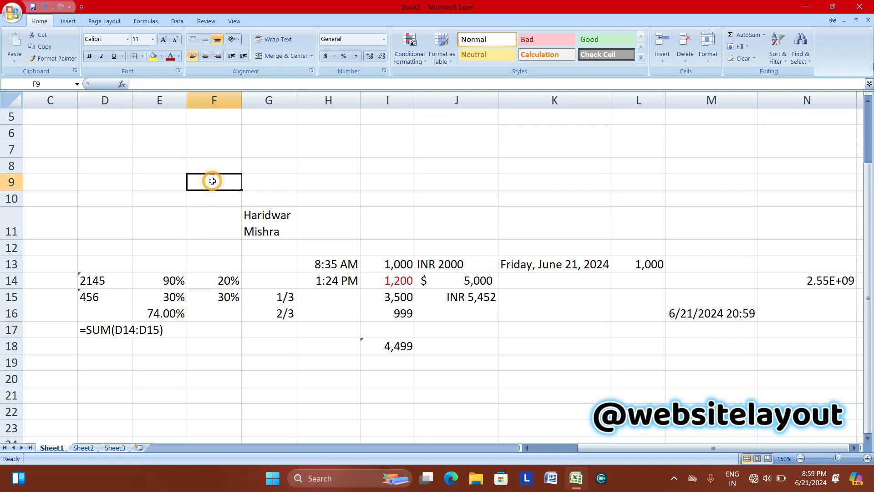
pyautogui.write('012')
pyautogui.press('Return')
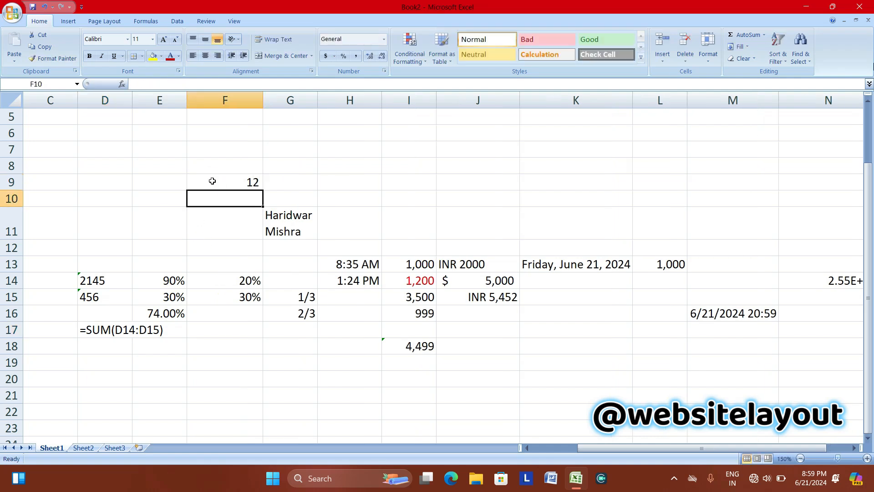
pyautogui.write('01')
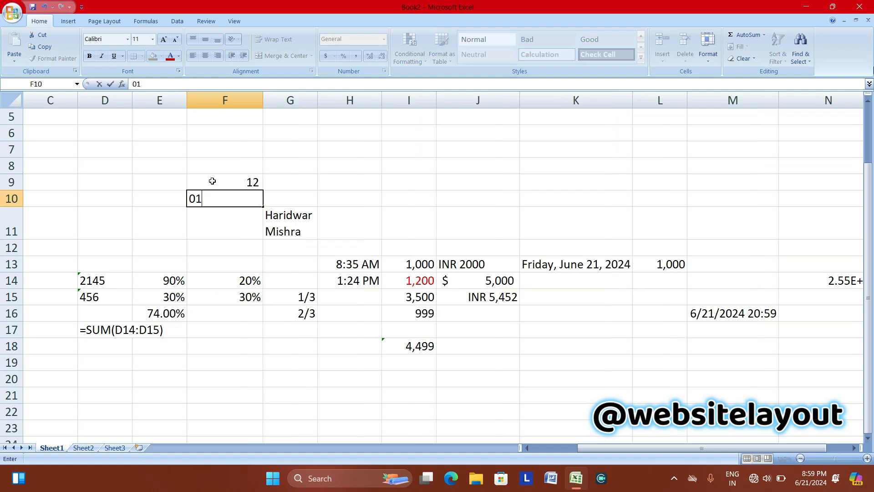
pyautogui.press('Return')
pyautogui.click(339, 189)
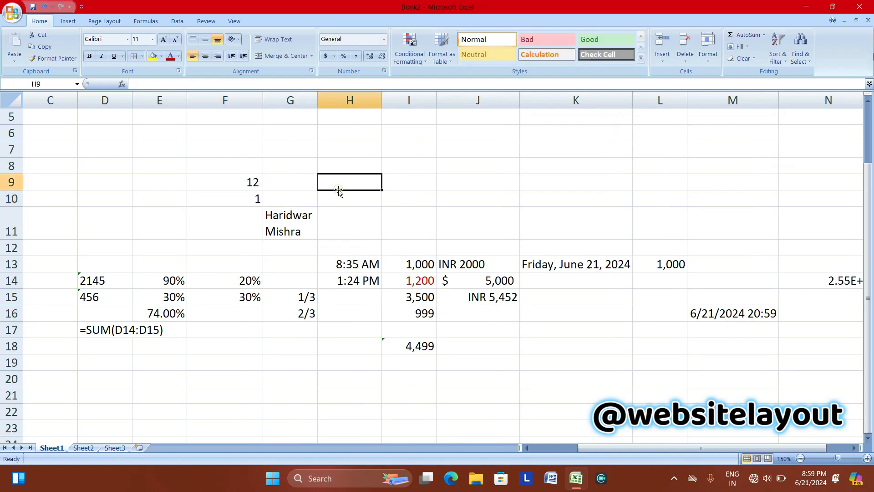
pyautogui.write('02')
pyautogui.press('Return')
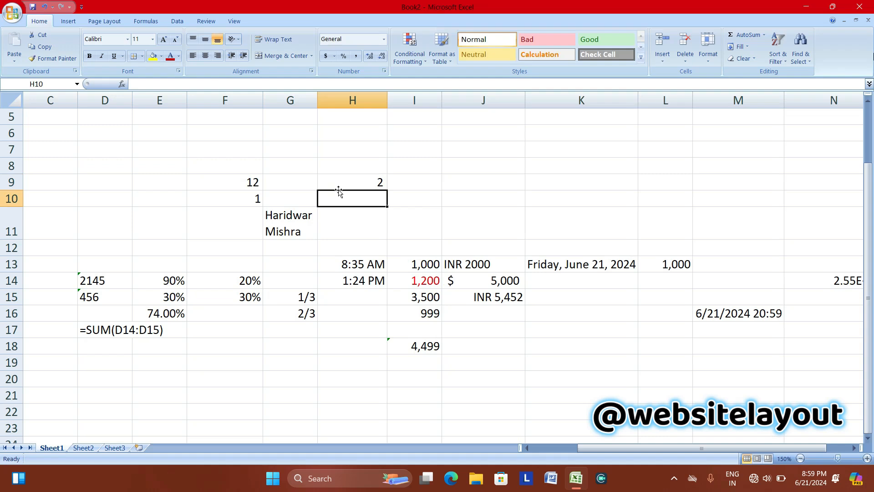
# Enter 01 in D16, 02 in D18 and 03 in D19, then reselect D19 and D18.
pyautogui.click(84, 313)
pyautogui.write('01')
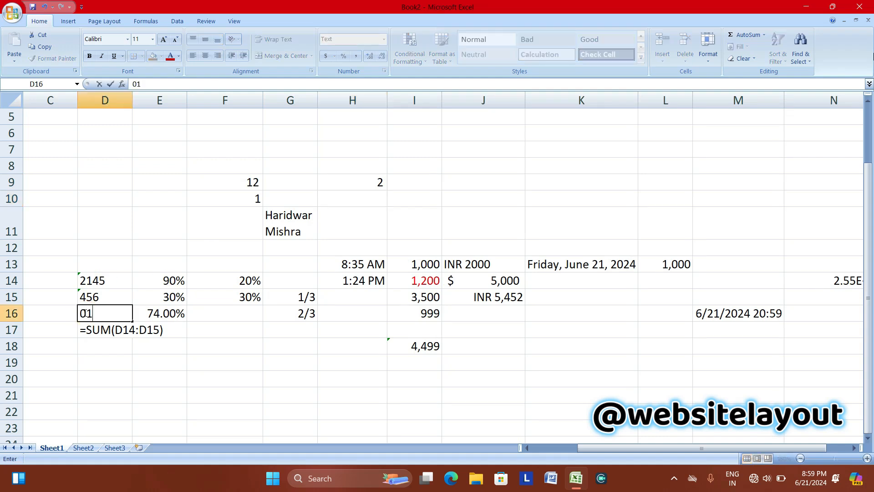
pyautogui.press('Return')
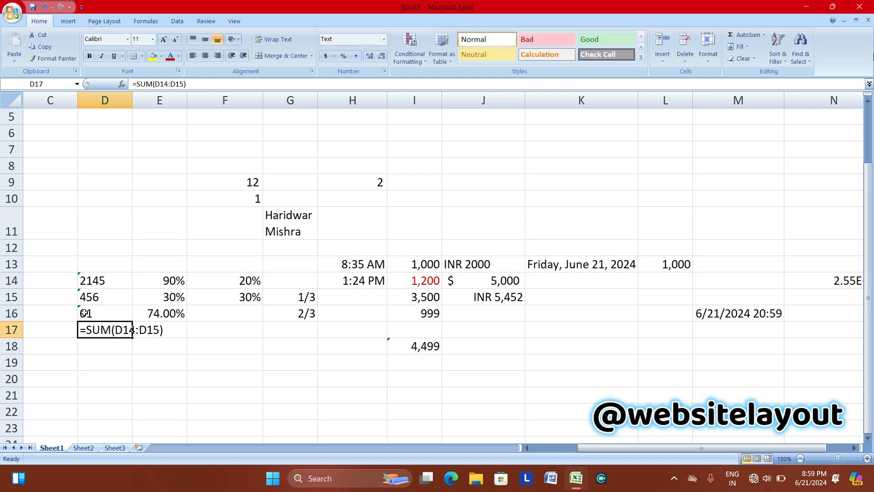
pyautogui.click(83, 349)
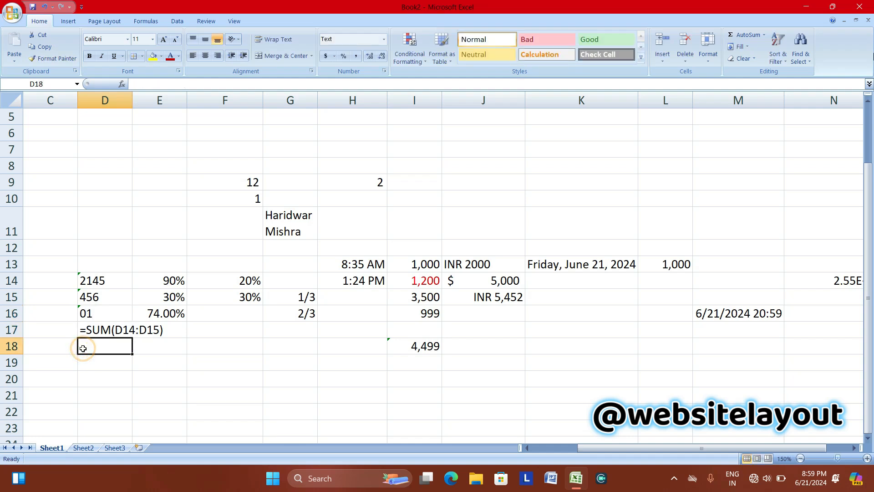
pyautogui.write('02')
pyautogui.press('Return')
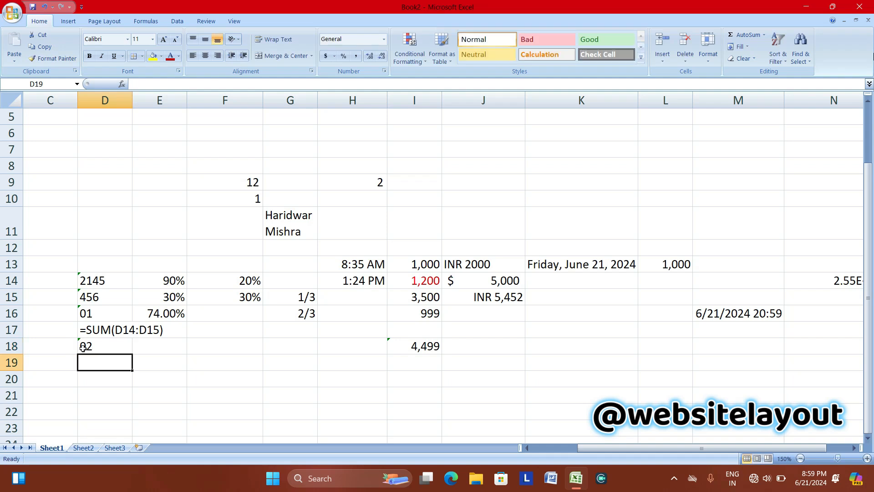
pyautogui.write('03')
pyautogui.press('Return')
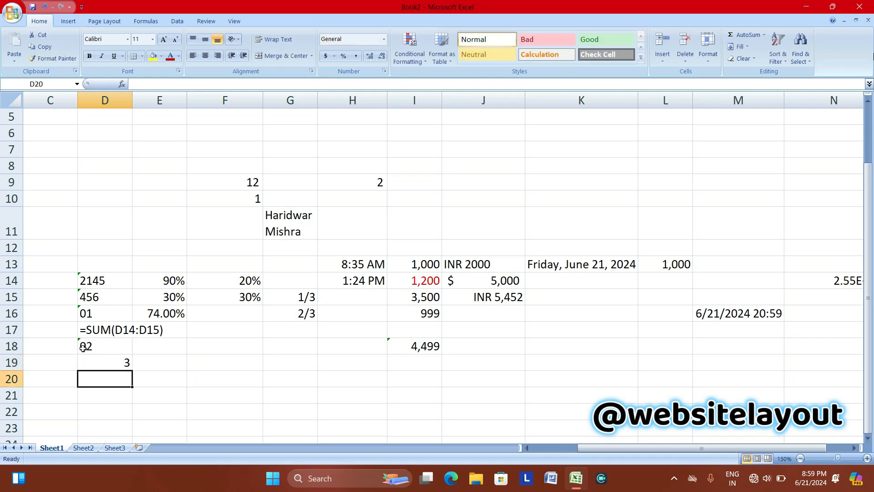
pyautogui.click(100, 360)
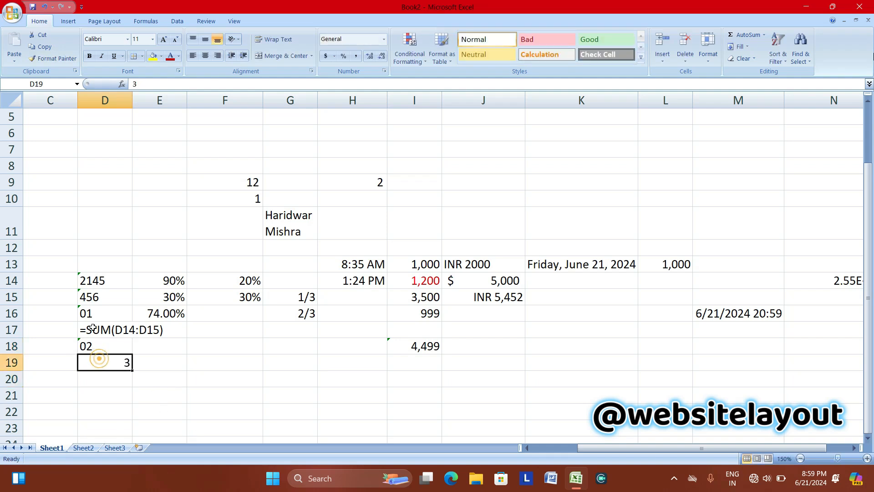
pyautogui.click(111, 343)
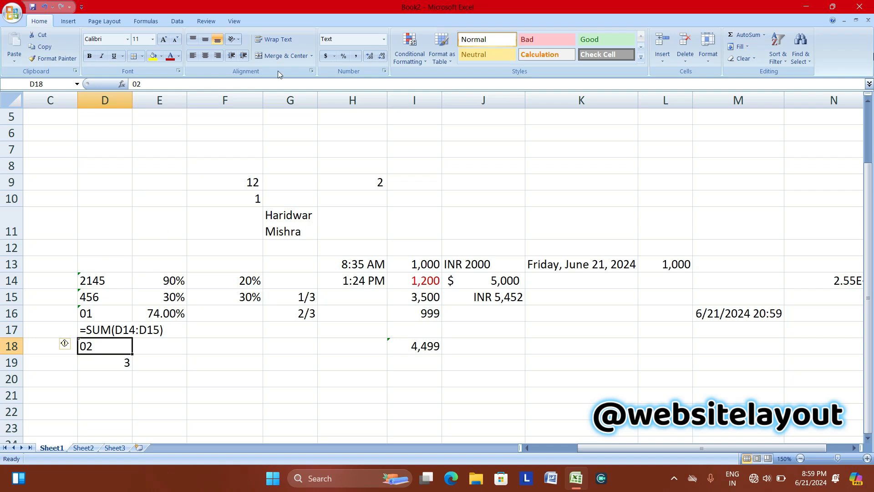
# View the Special category in the Format Cells number options, then close without applying.
pyautogui.click(384, 39)
pyautogui.click(359, 316)
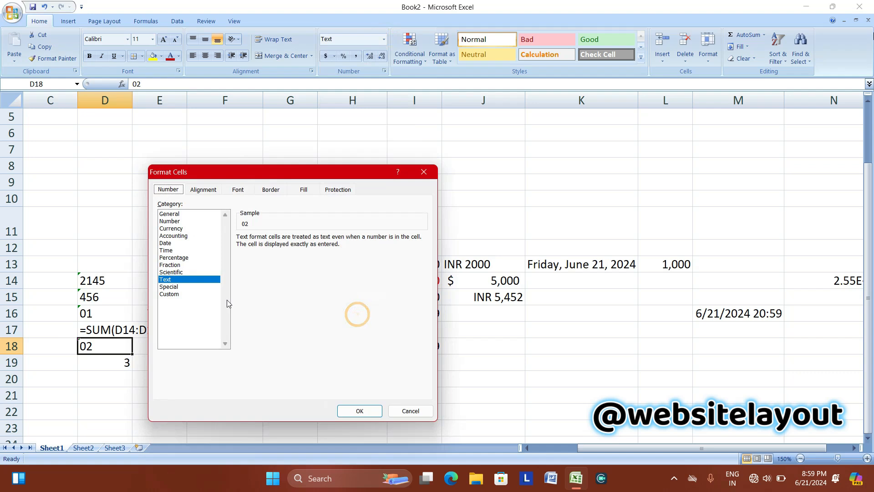
pyautogui.click(178, 287)
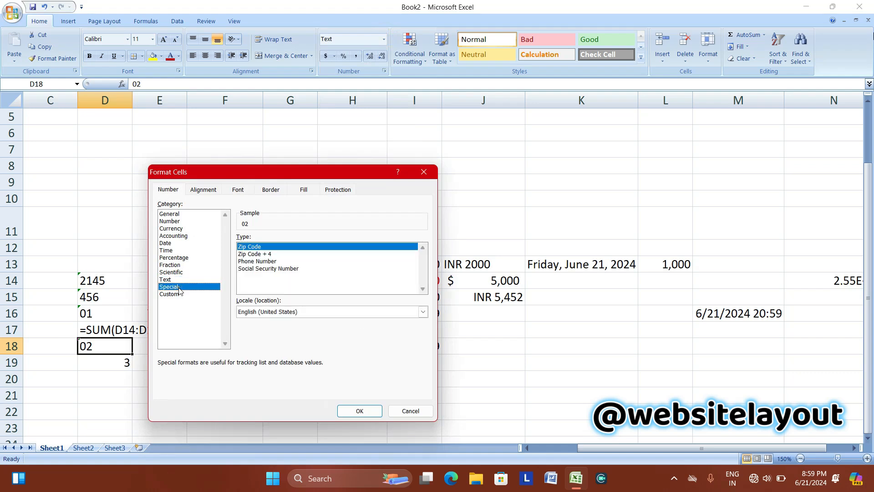
pyautogui.click(425, 172)
# Enter a hyphen-separated 16-digit card-style number as text in J8.
pyautogui.click(466, 165)
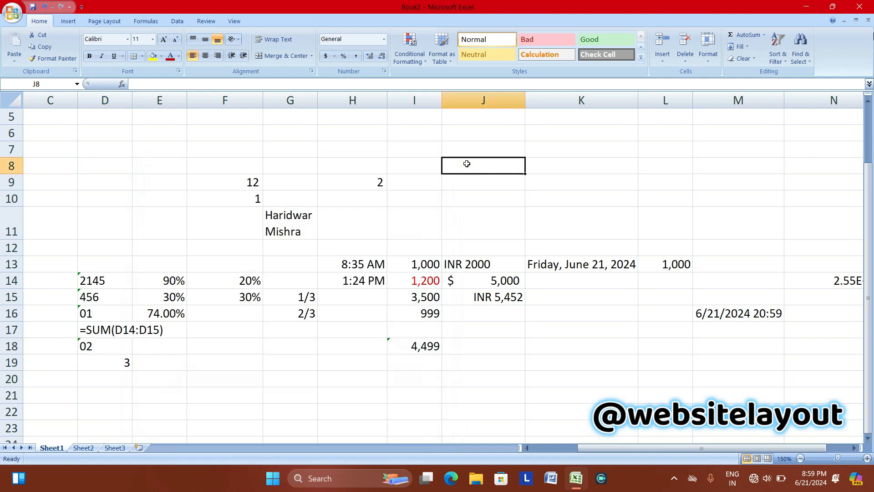
pyautogui.write('0')
pyautogui.press('BackSpace')
pyautogui.write('8888-8885')
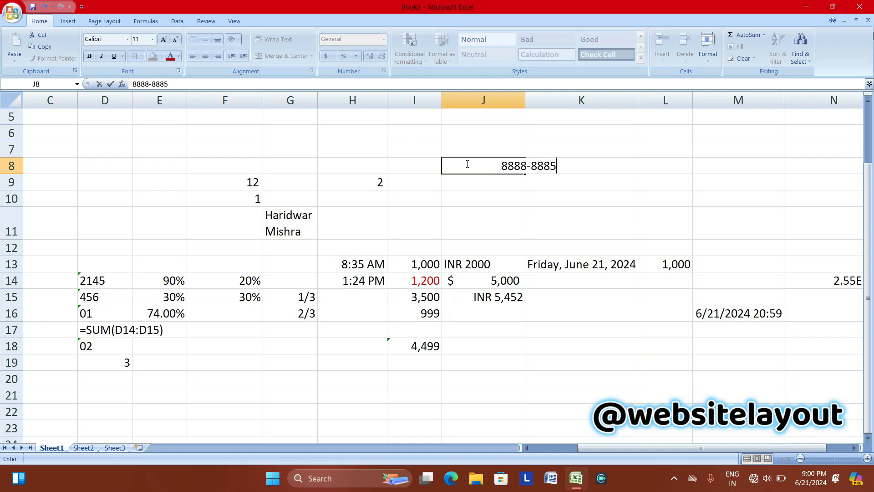
pyautogui.write('-1111-0001')
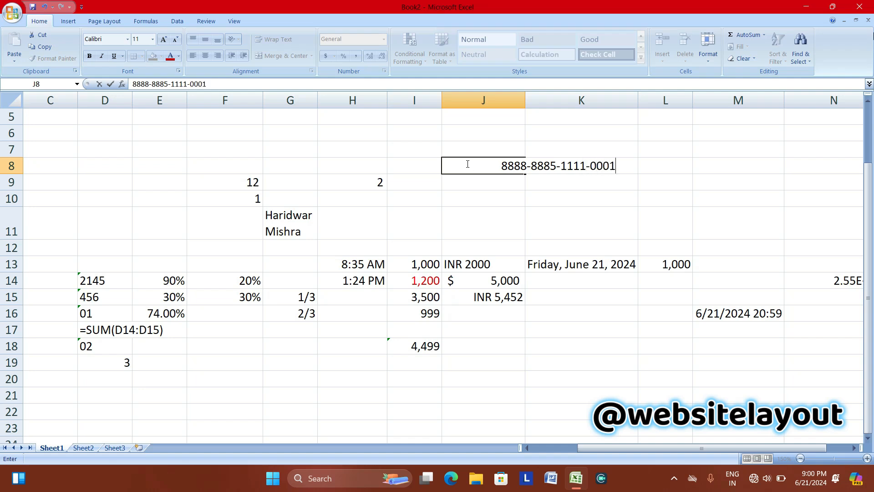
pyautogui.press('Return')
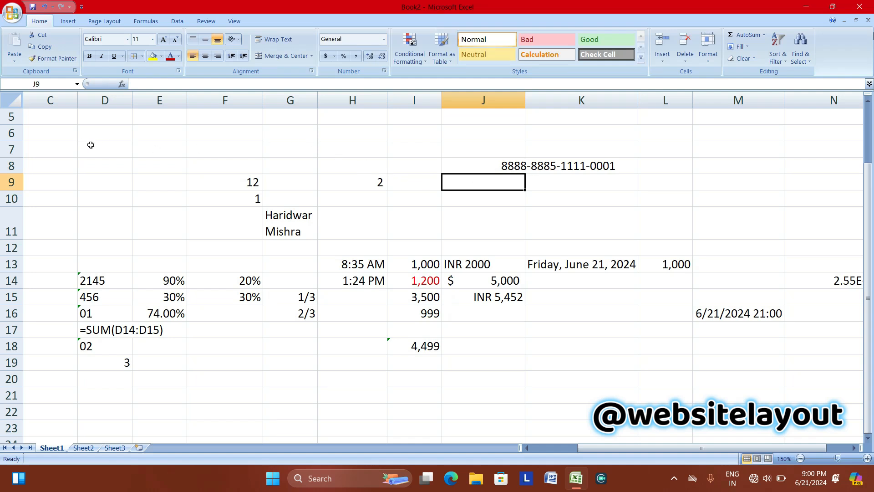
pyautogui.moveTo(91, 145); pyautogui.dragTo(195, 150)
# Enter a nine-digit number in D7 and apply the Special Social Security Number format.
pyautogui.click(112, 152)
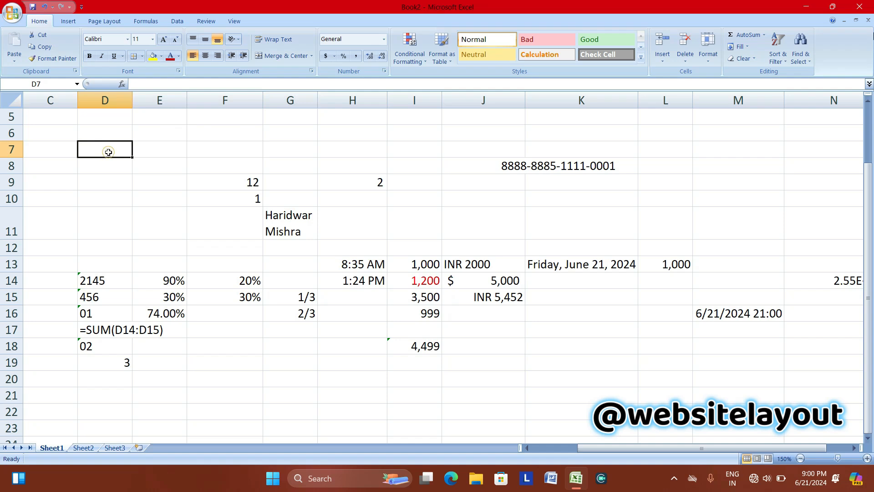
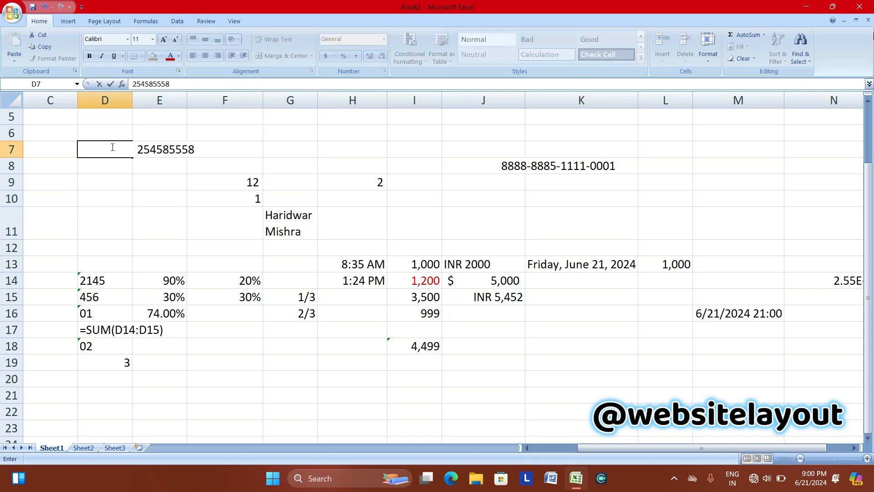
pyautogui.click(131, 168)
pyautogui.click(131, 145)
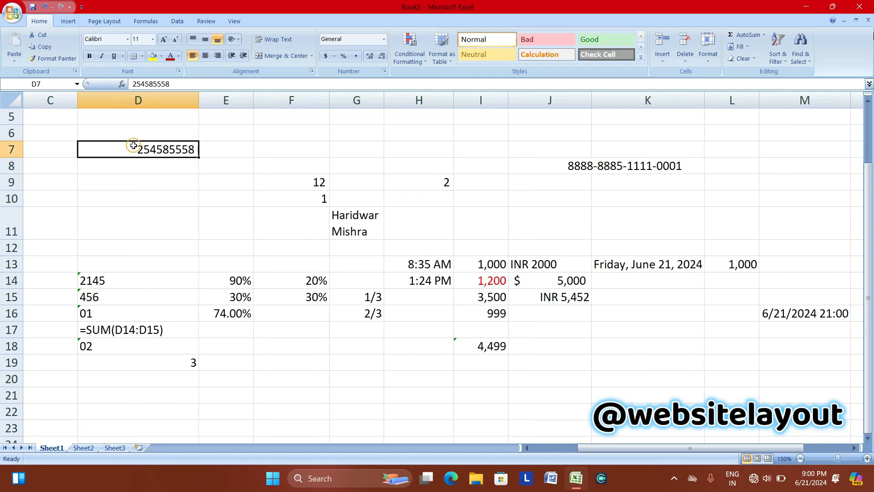
pyautogui.click(384, 39)
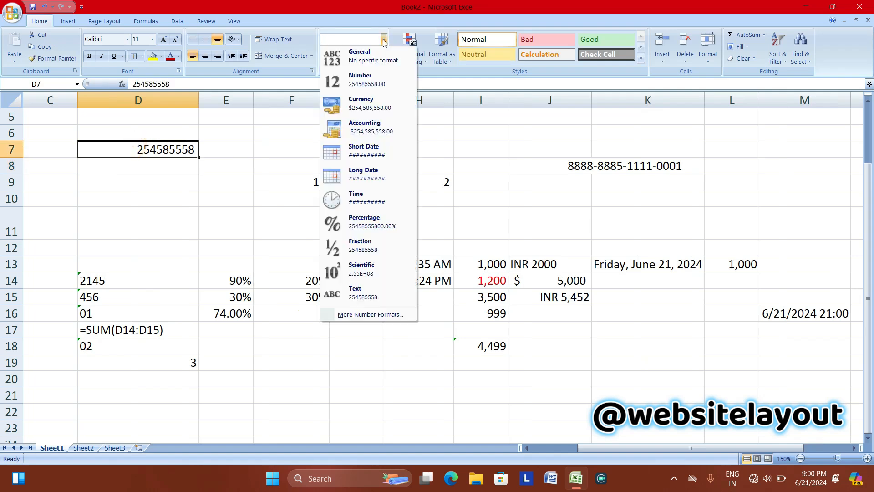
pyautogui.click(354, 314)
pyautogui.click(166, 286)
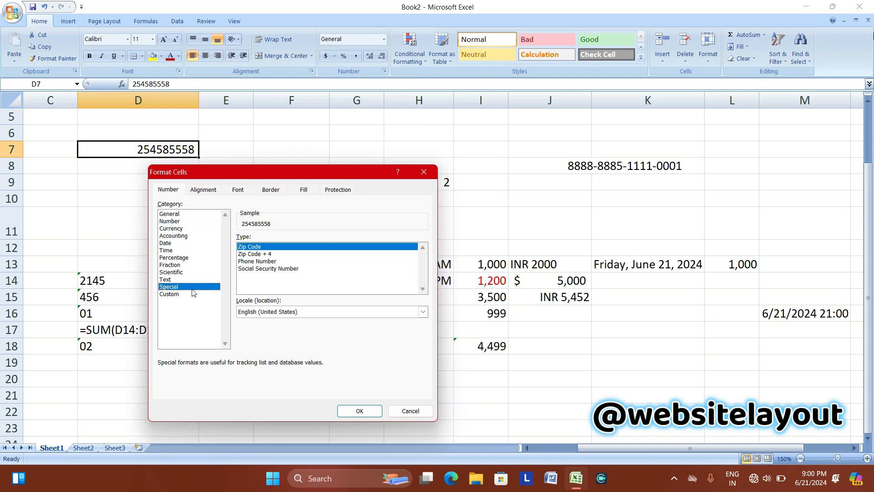
pyautogui.click(248, 269)
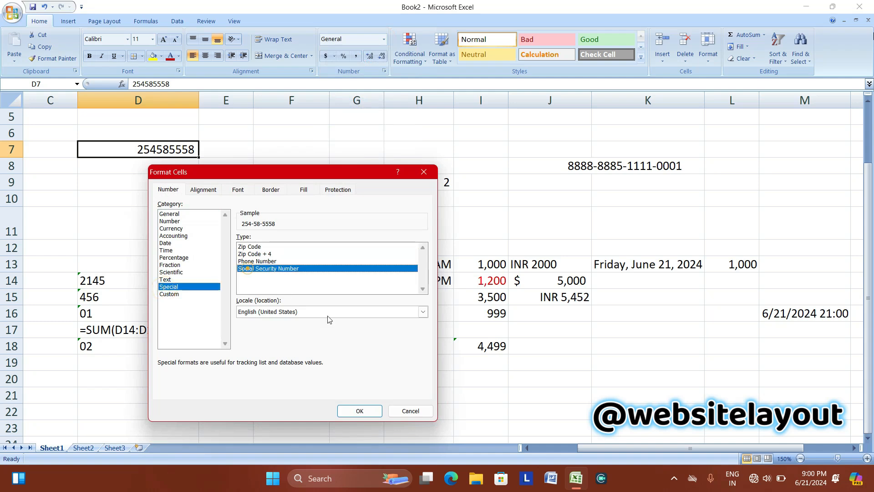
pyautogui.click(360, 411)
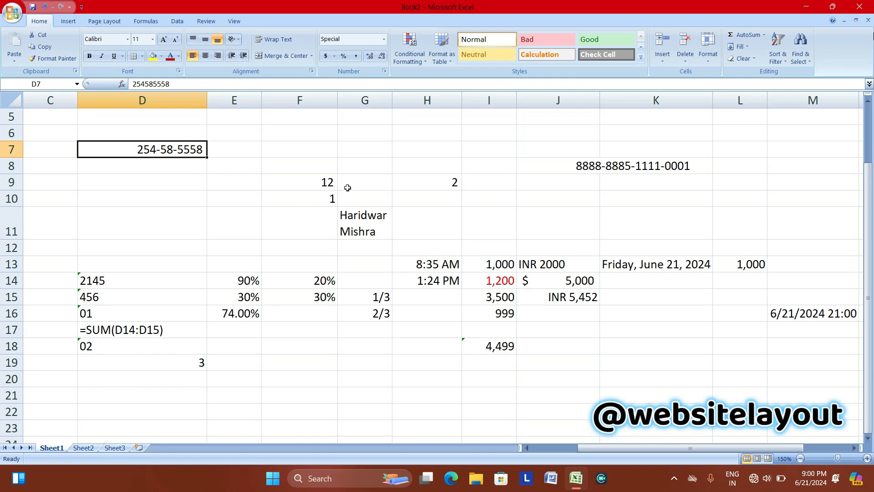
# Preview thousands-separator, red-negatives and long weekday date custom formats, then cancel.
pyautogui.click(384, 39)
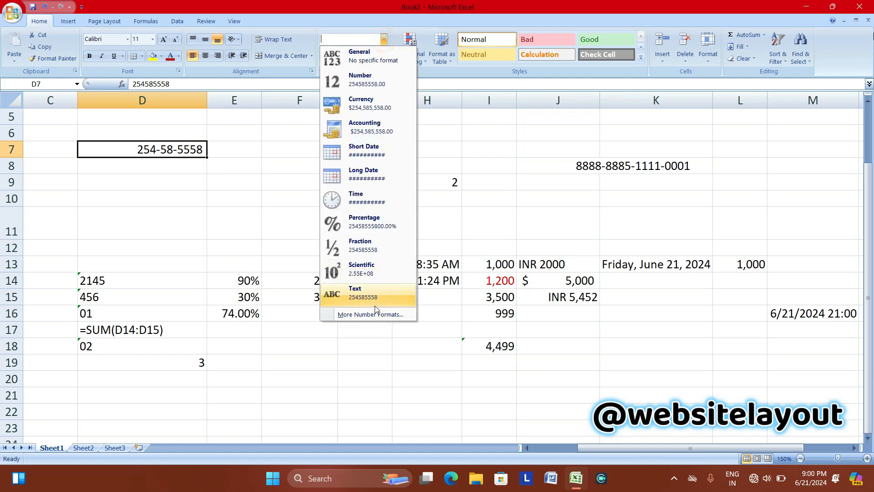
pyautogui.click(384, 315)
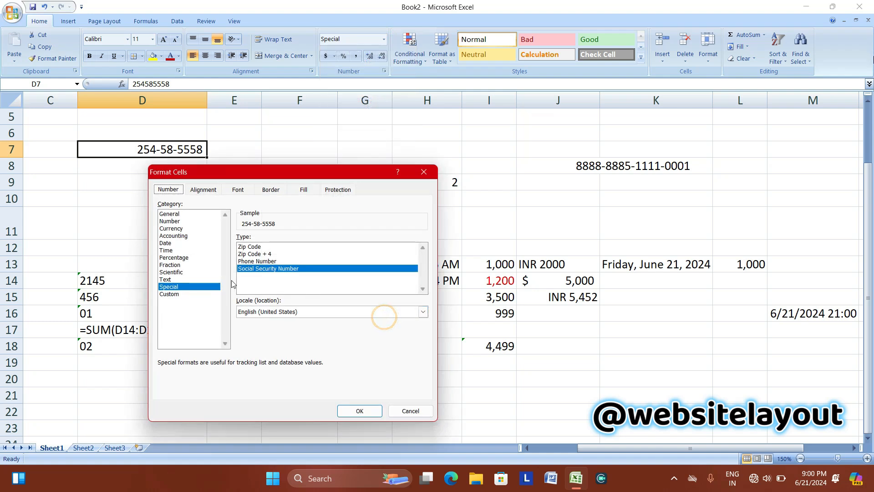
pyautogui.click(198, 294)
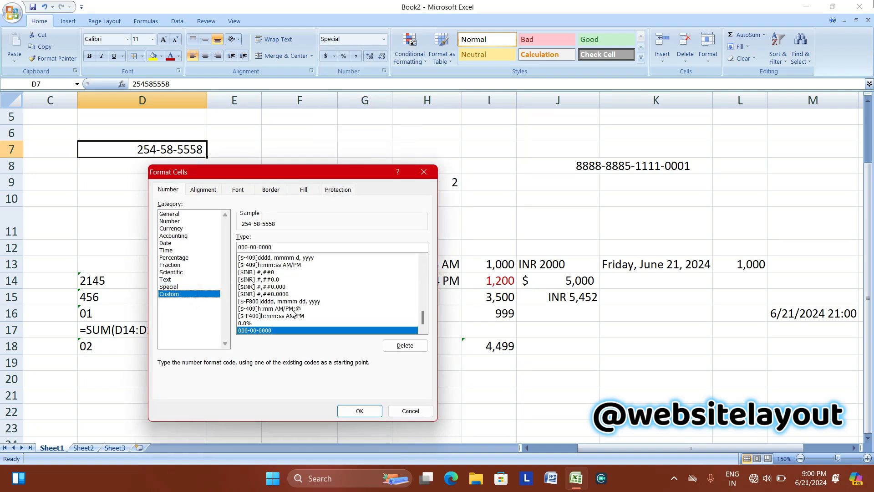
pyautogui.moveTo(425, 319); pyautogui.dragTo(431, 262)
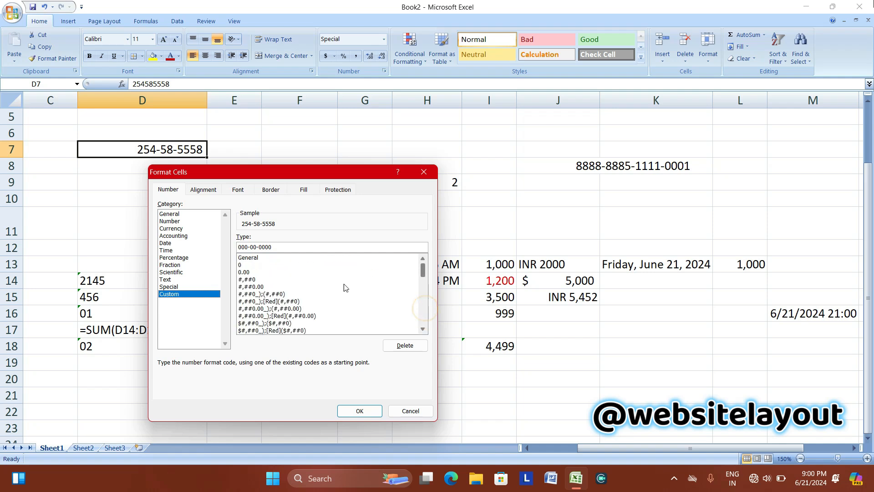
pyautogui.click(264, 294)
pyautogui.click(276, 301)
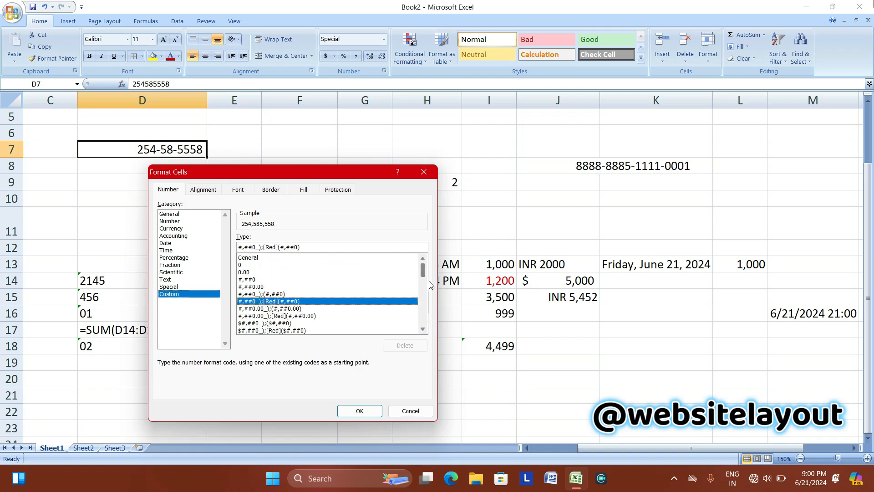
pyautogui.moveTo(425, 268); pyautogui.dragTo(423, 315)
pyautogui.click(325, 309)
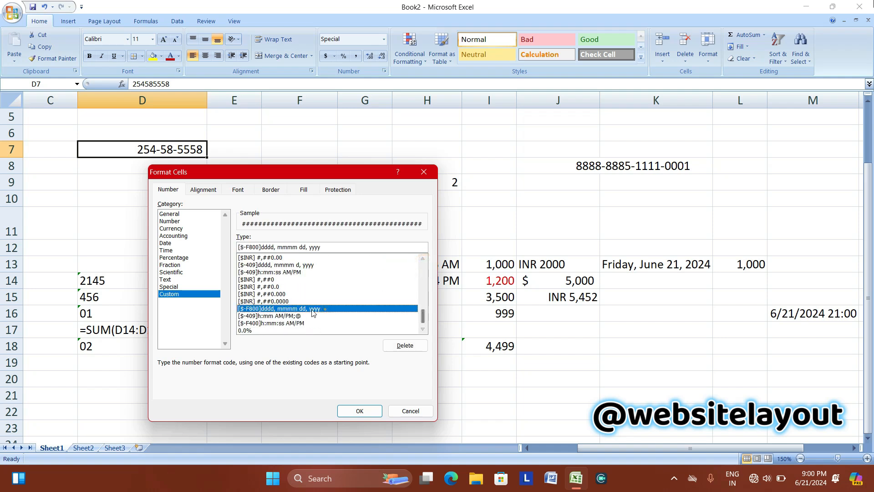
pyautogui.click(410, 411)
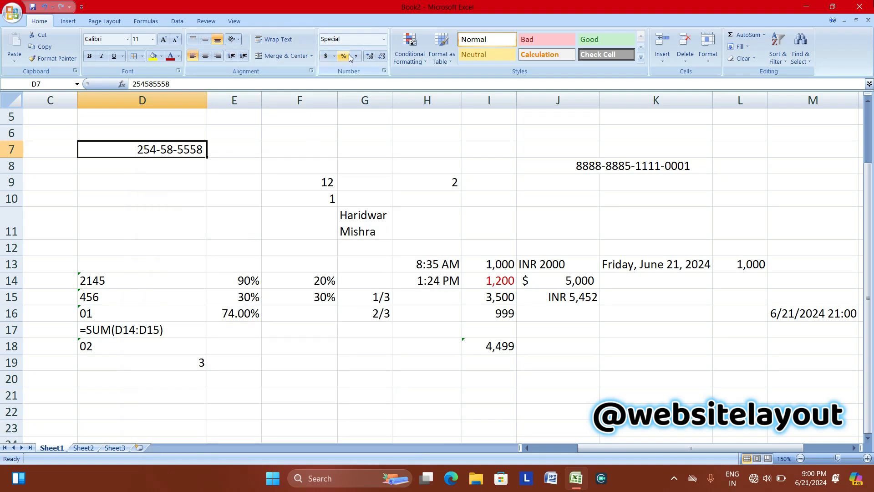
pyautogui.click(384, 40)
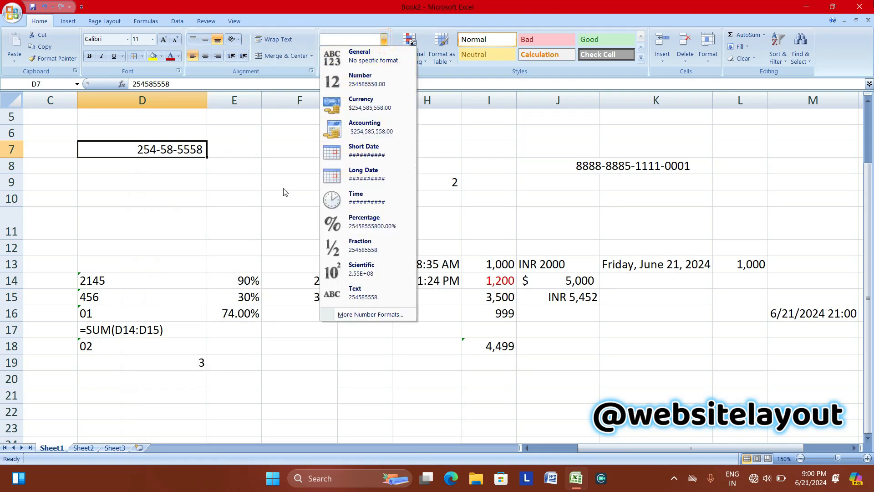
pyautogui.click(267, 191)
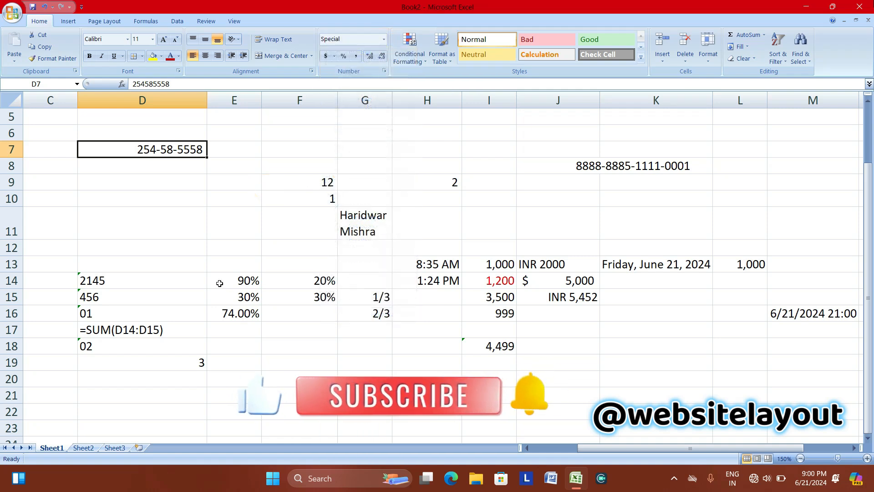
pyautogui.click(220, 280)
pyautogui.click(334, 56)
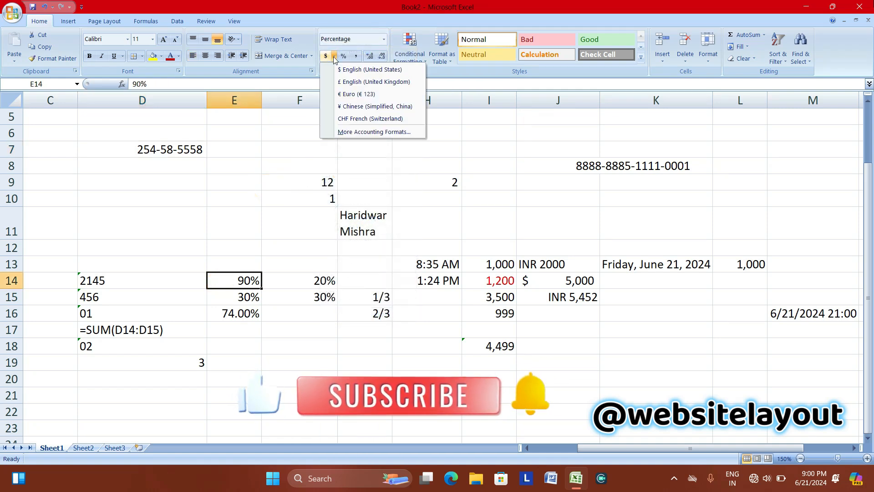
pyautogui.click(343, 132)
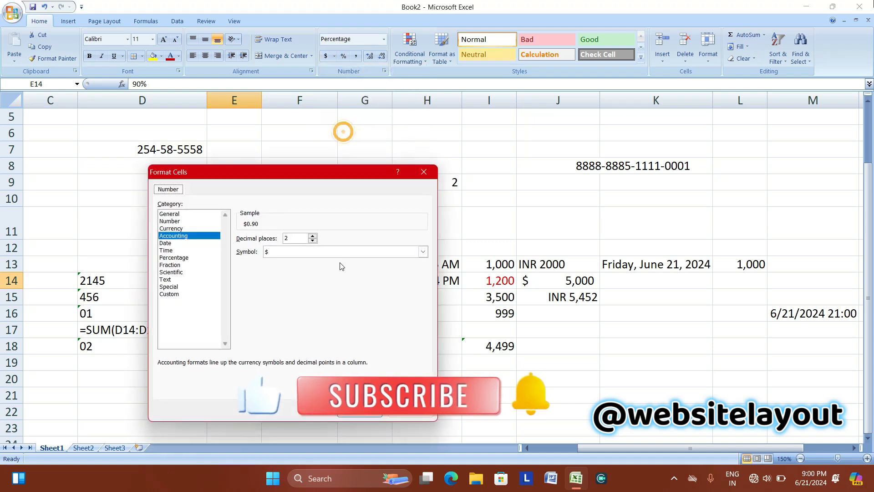
pyautogui.click(423, 252)
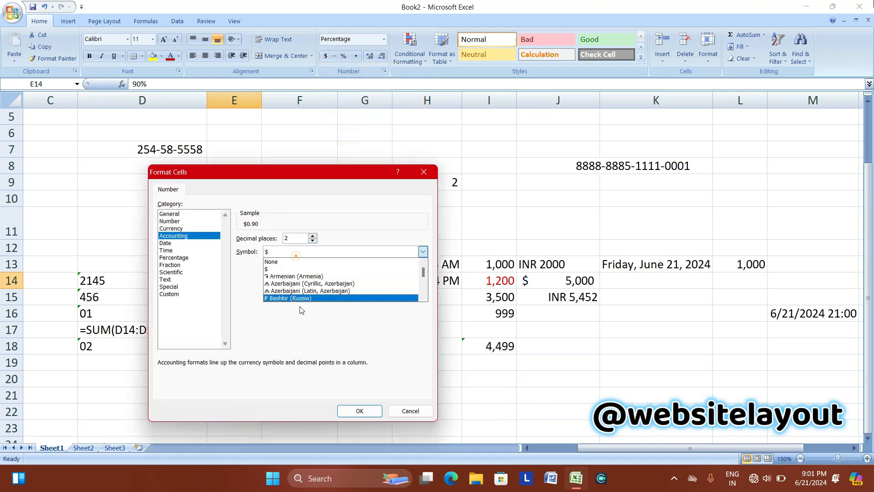
pyautogui.click(424, 172)
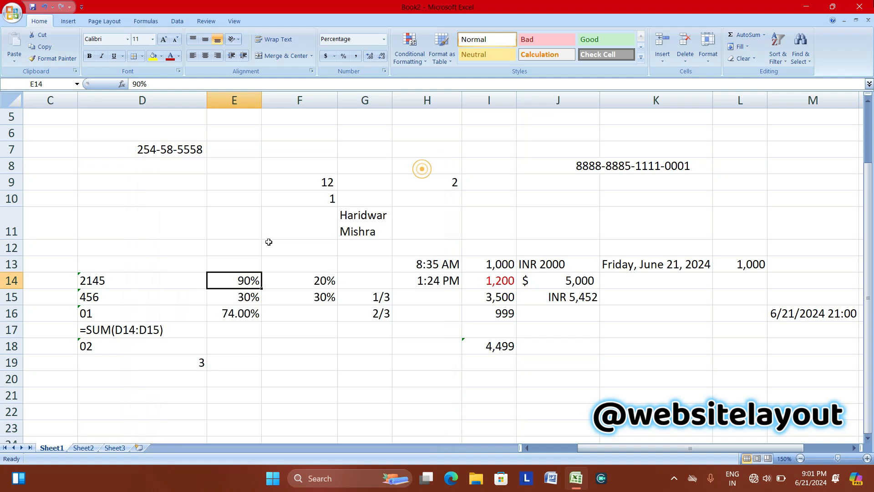
pyautogui.click(326, 56)
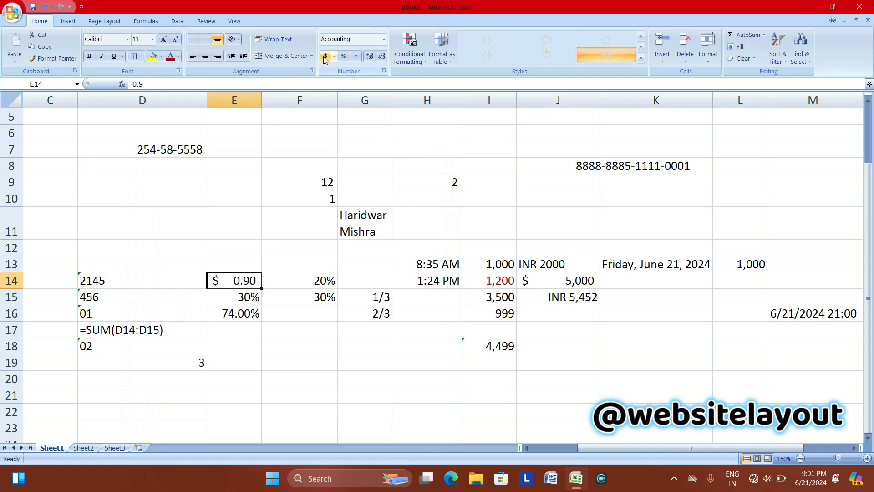
pyautogui.click(343, 55)
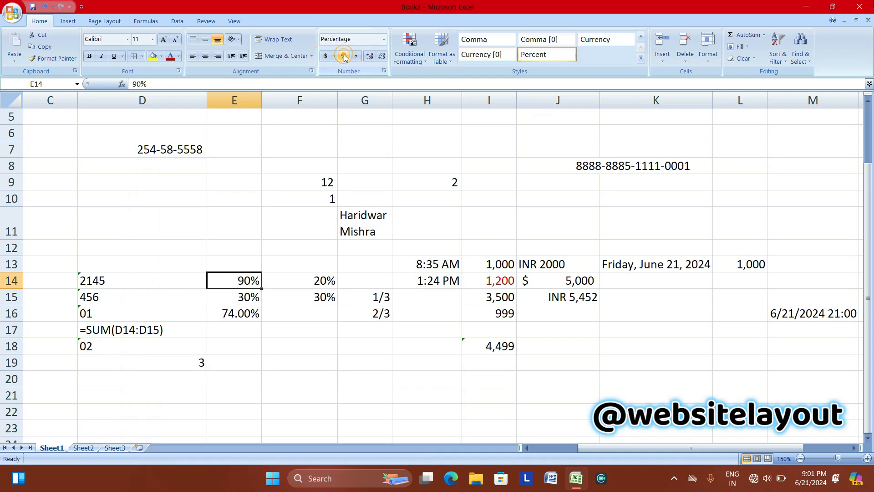
pyautogui.click(356, 56)
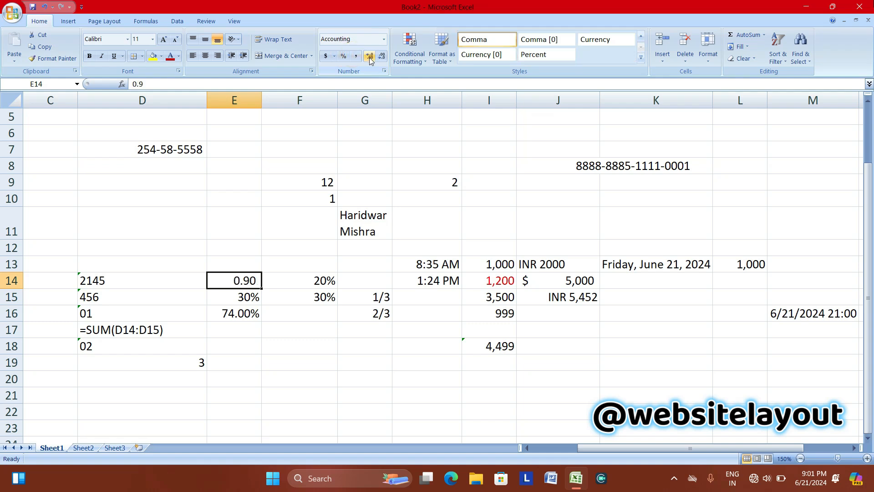
pyautogui.click(343, 56)
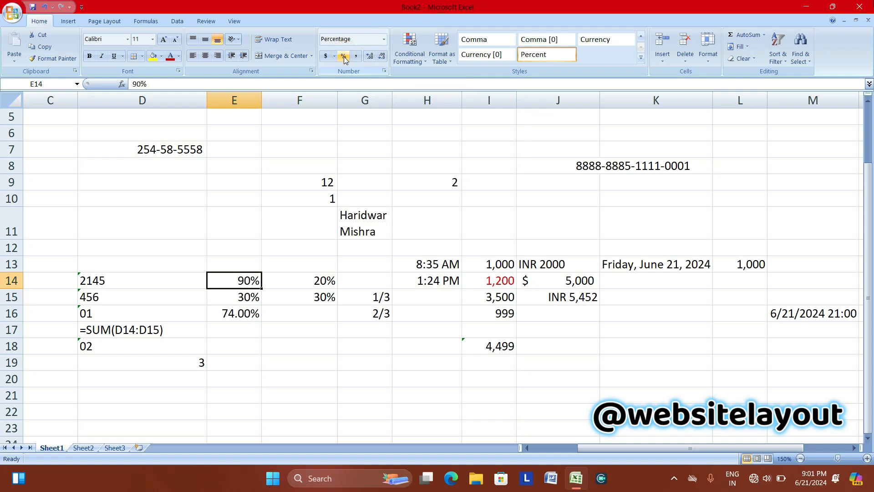